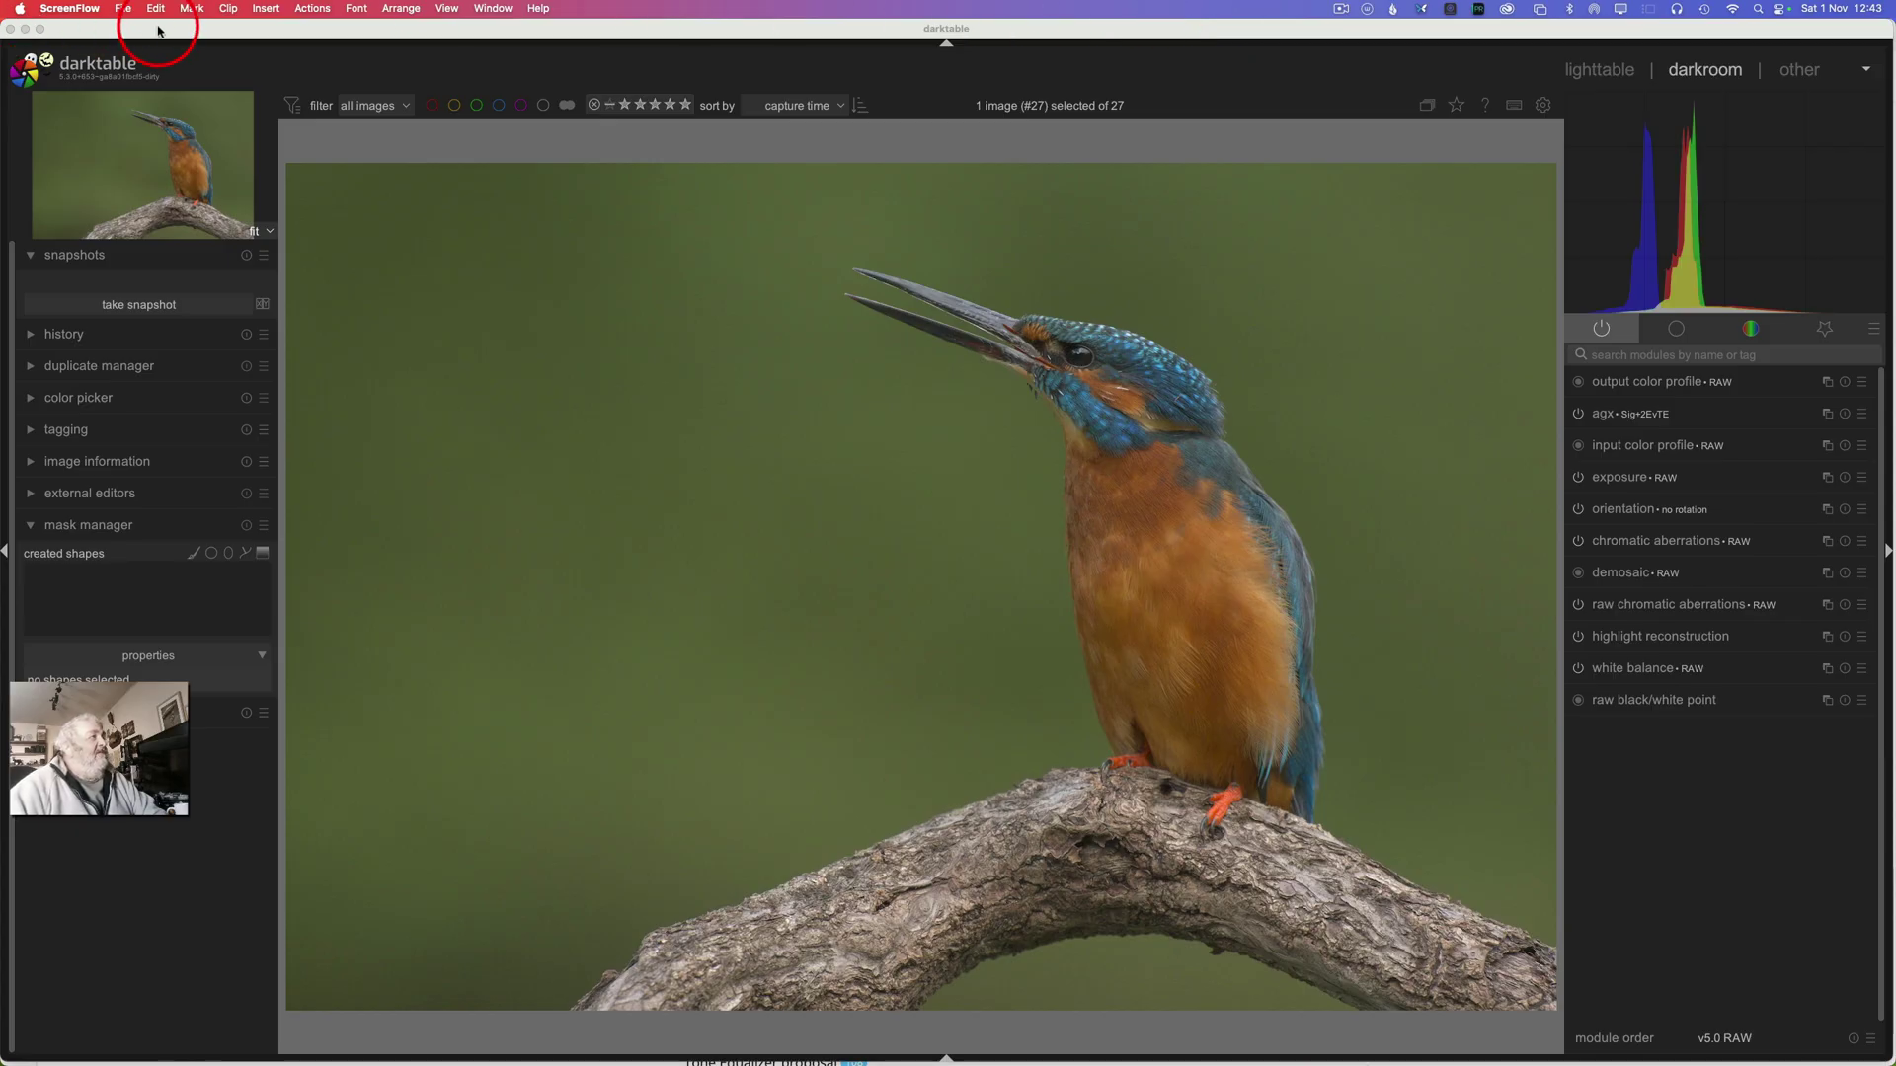
Check darktable's version and the Mac's hardware and macOS details, then quit darktable.
{"action": "left_click", "coordinate": [89, 67]}
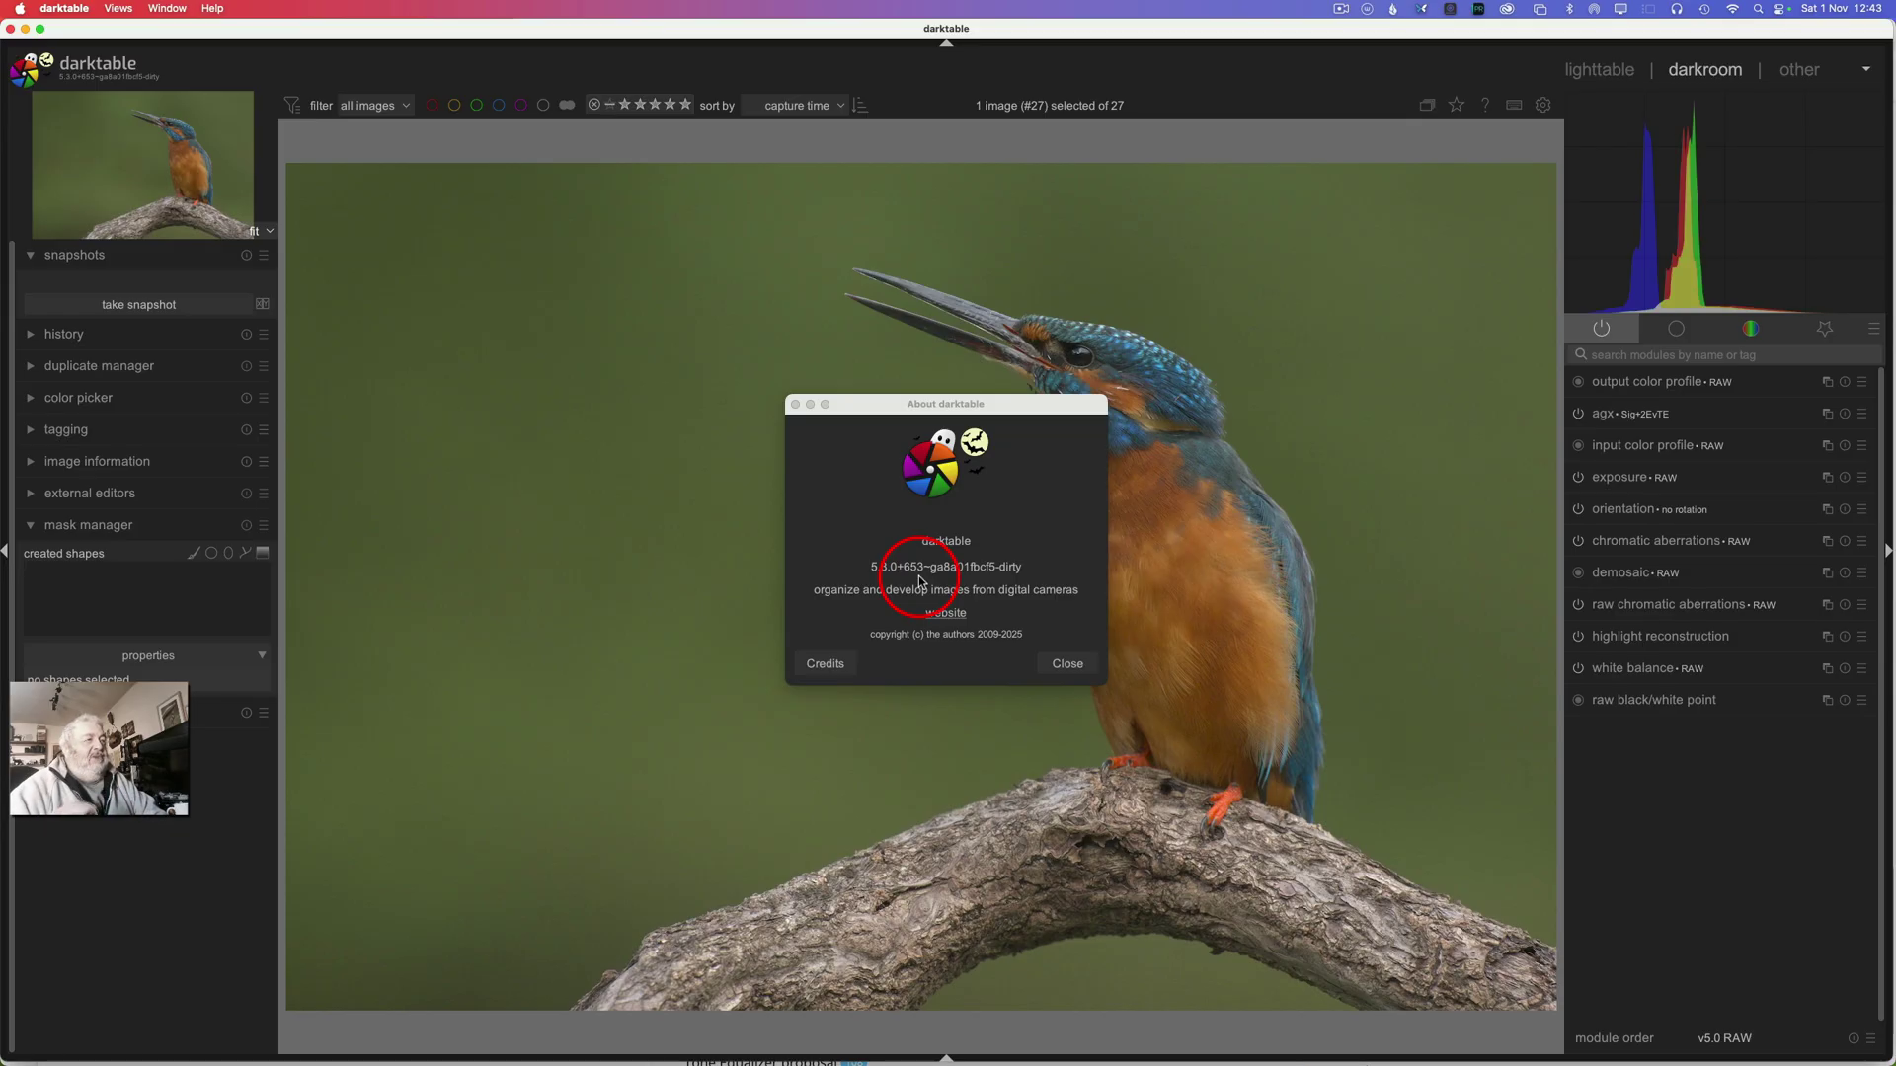
{"action": "left_click", "coordinate": [1064, 664]}
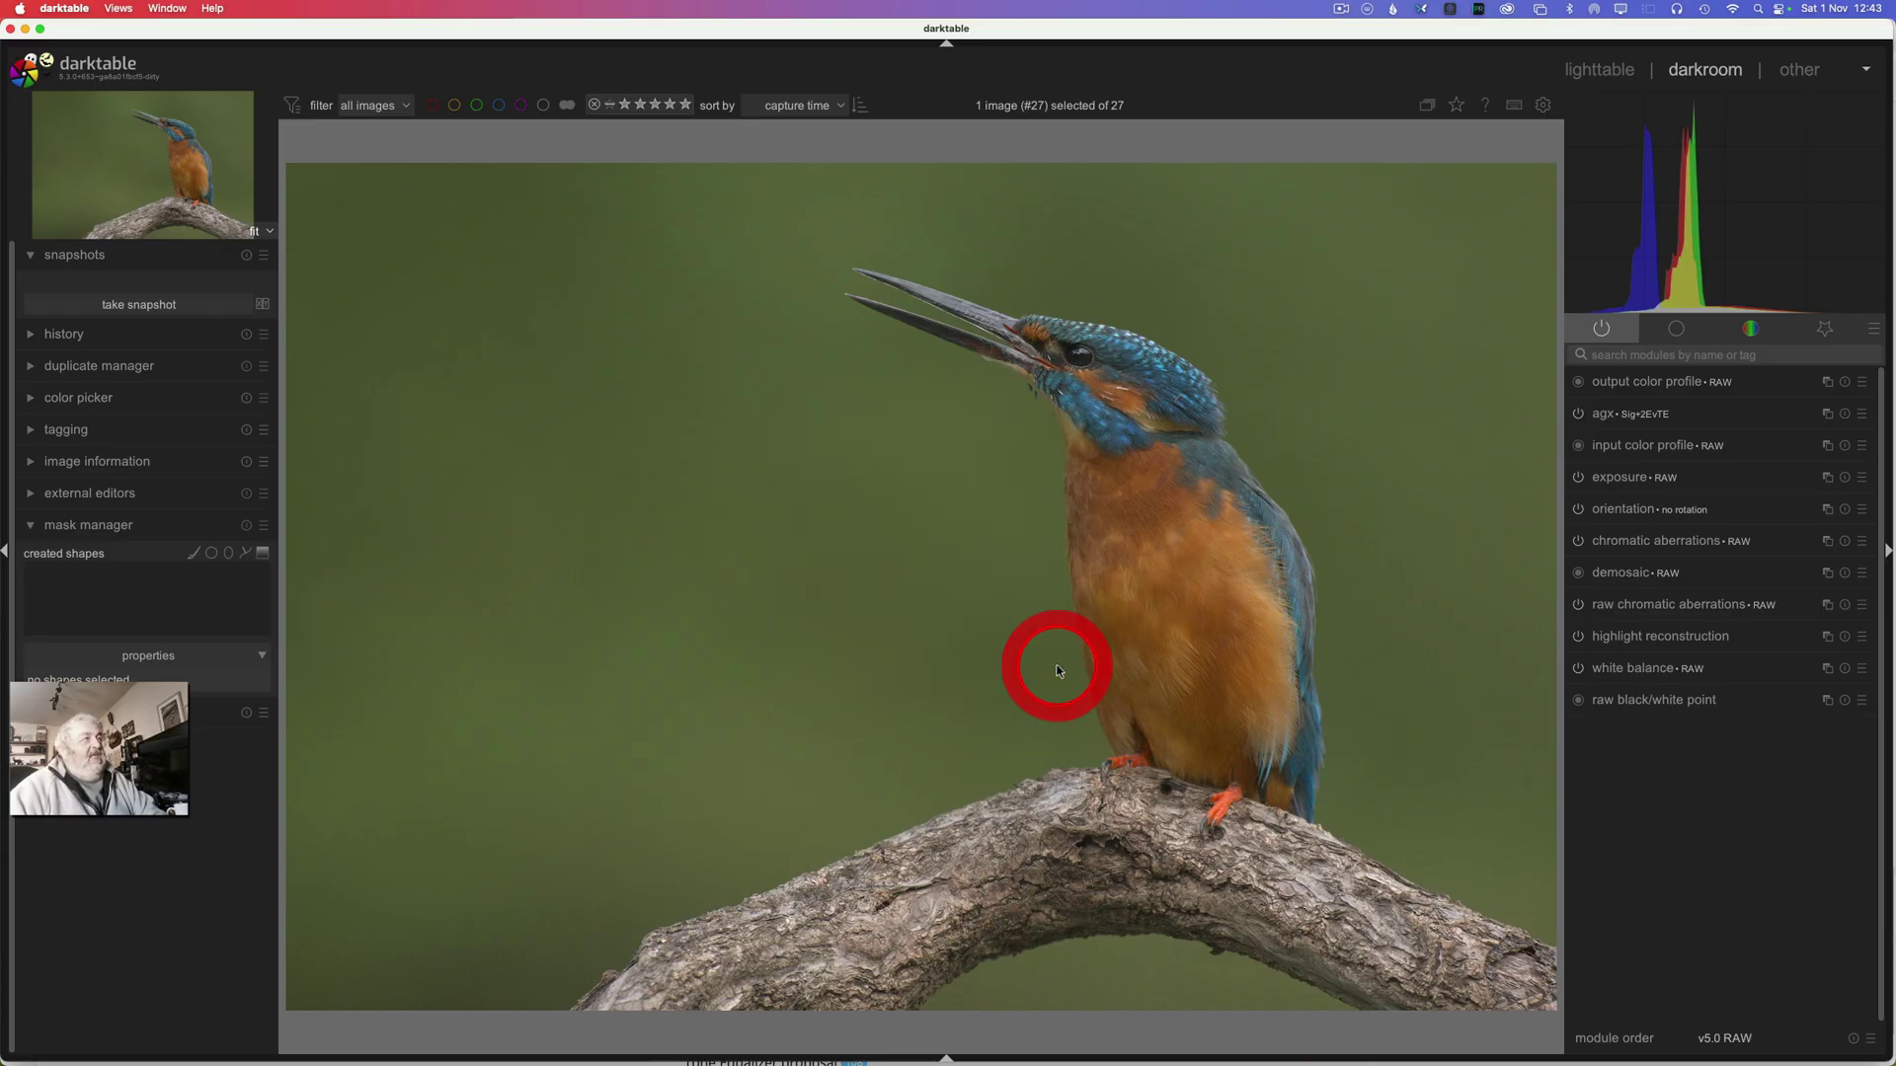
{"action": "left_click", "coordinate": [20, 8]}
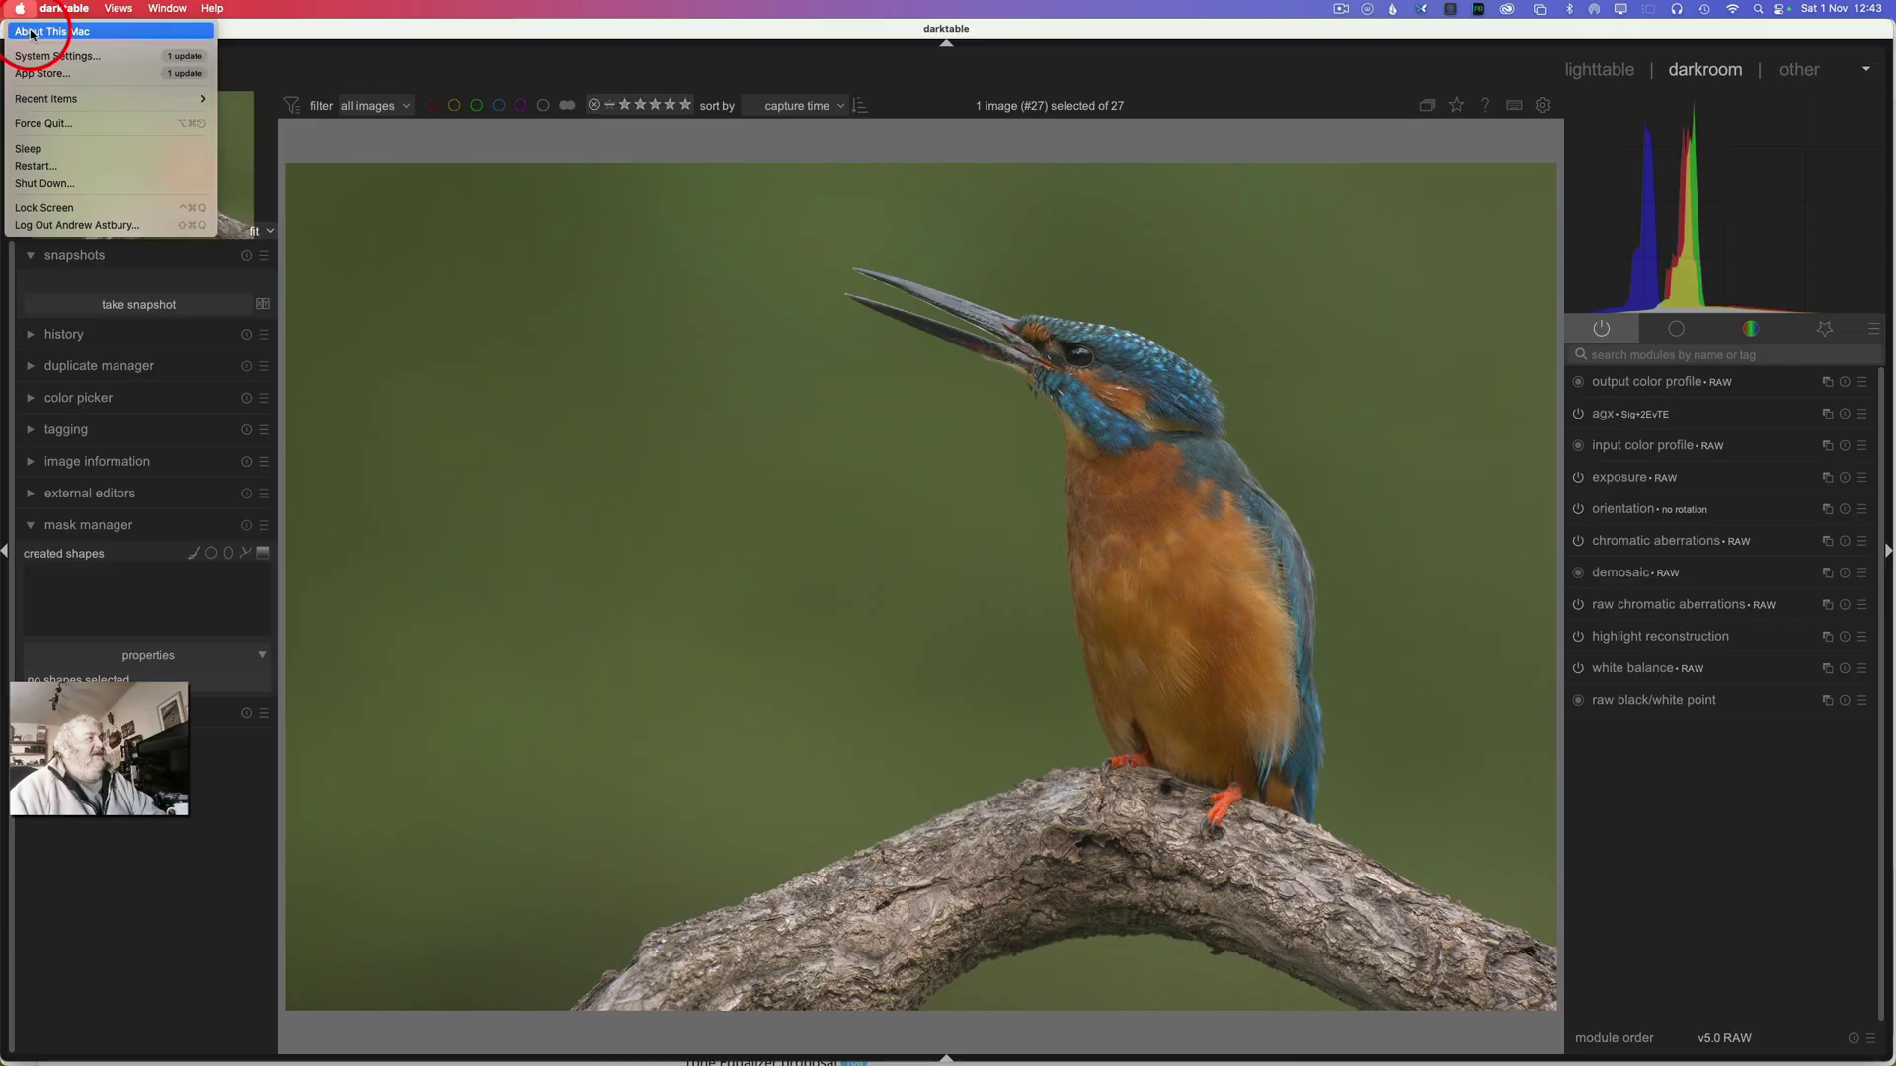
{"action": "left_click", "coordinate": [33, 32]}
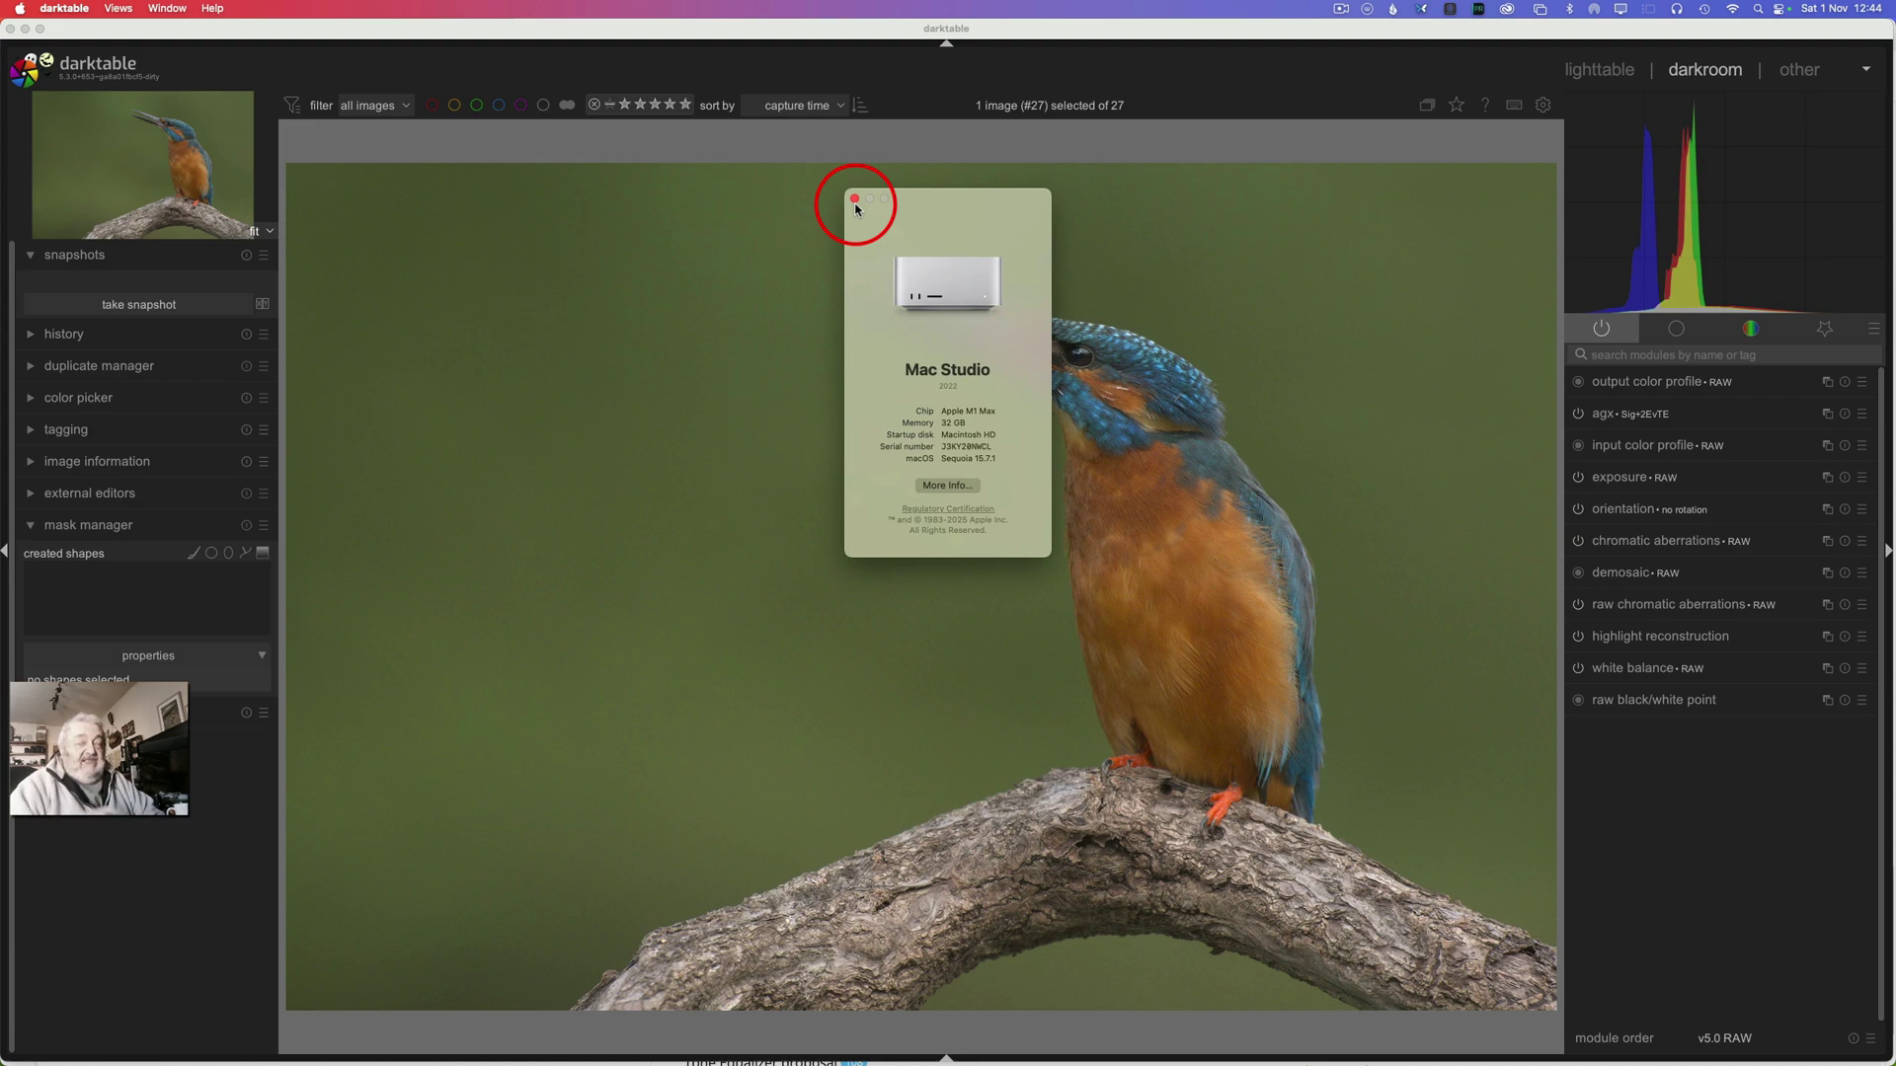
{"action": "left_click", "coordinate": [855, 200]}
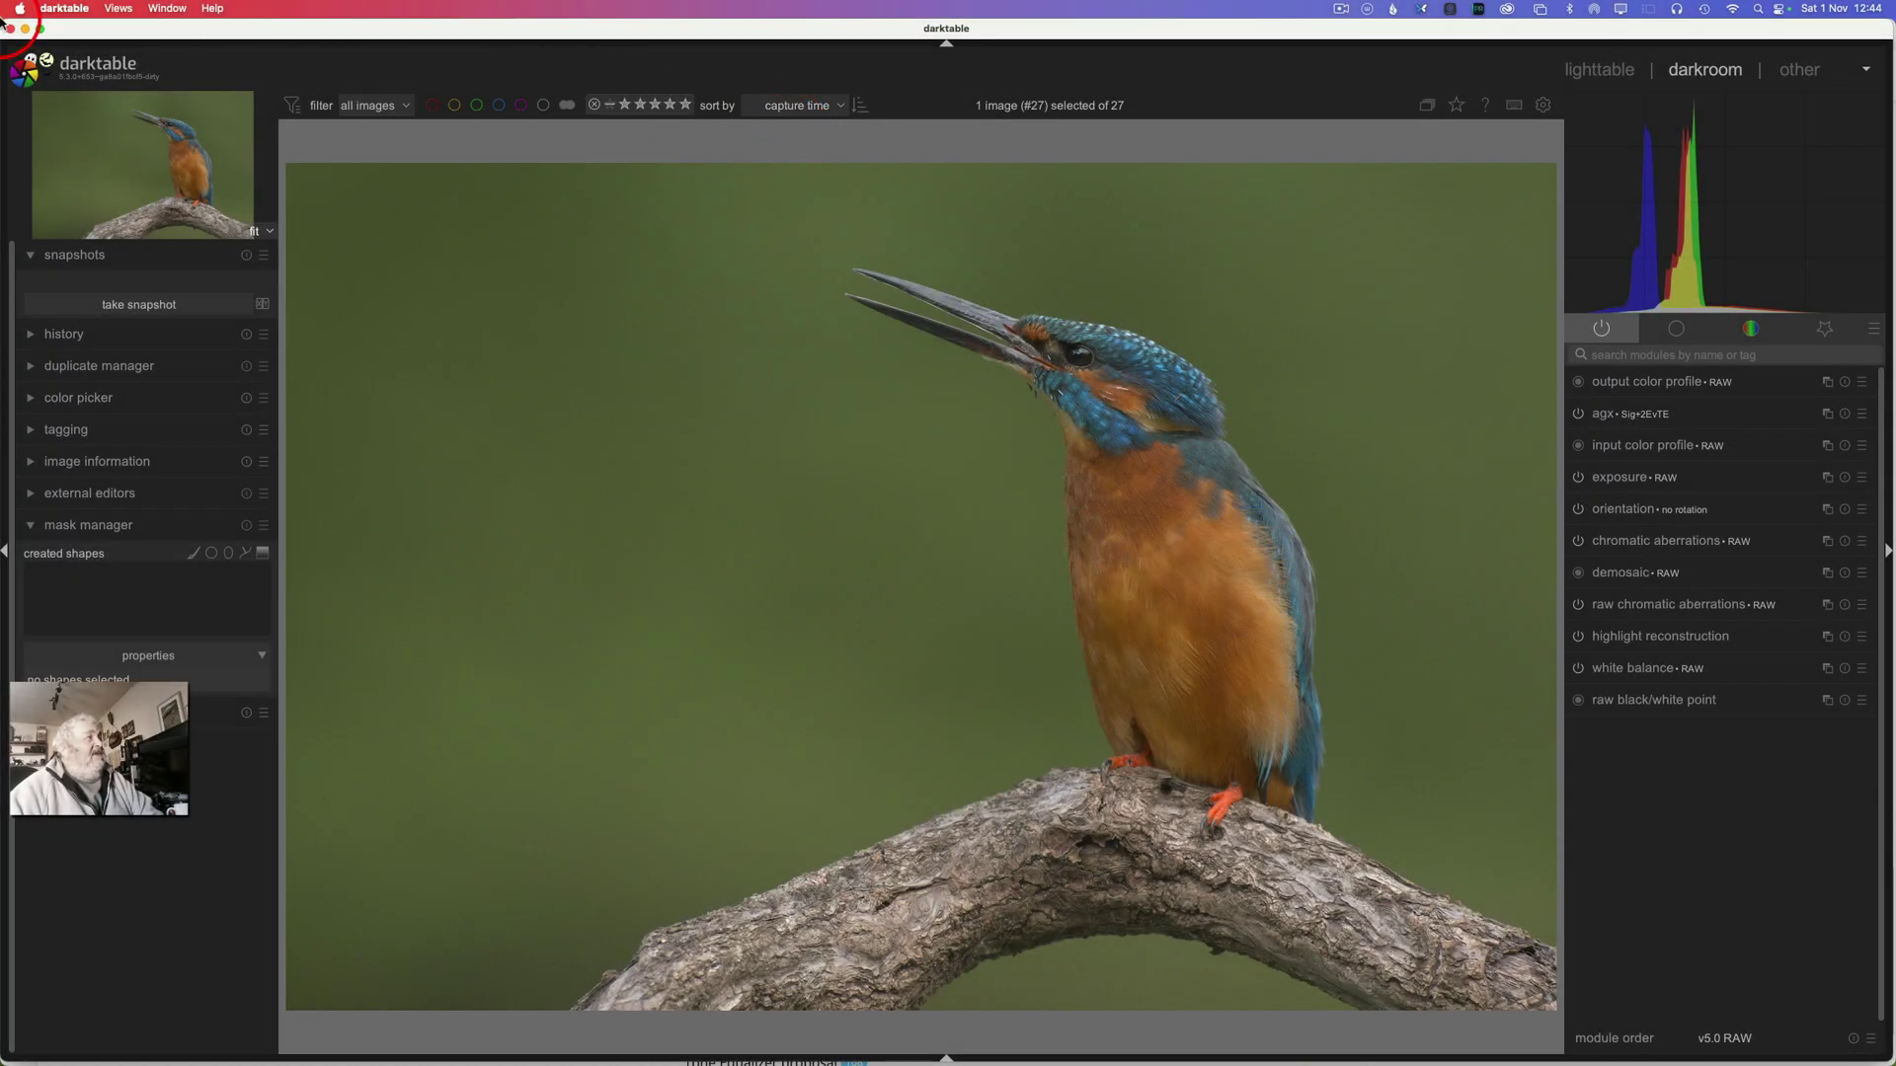
{"action": "left_click", "coordinate": [72, 9]}
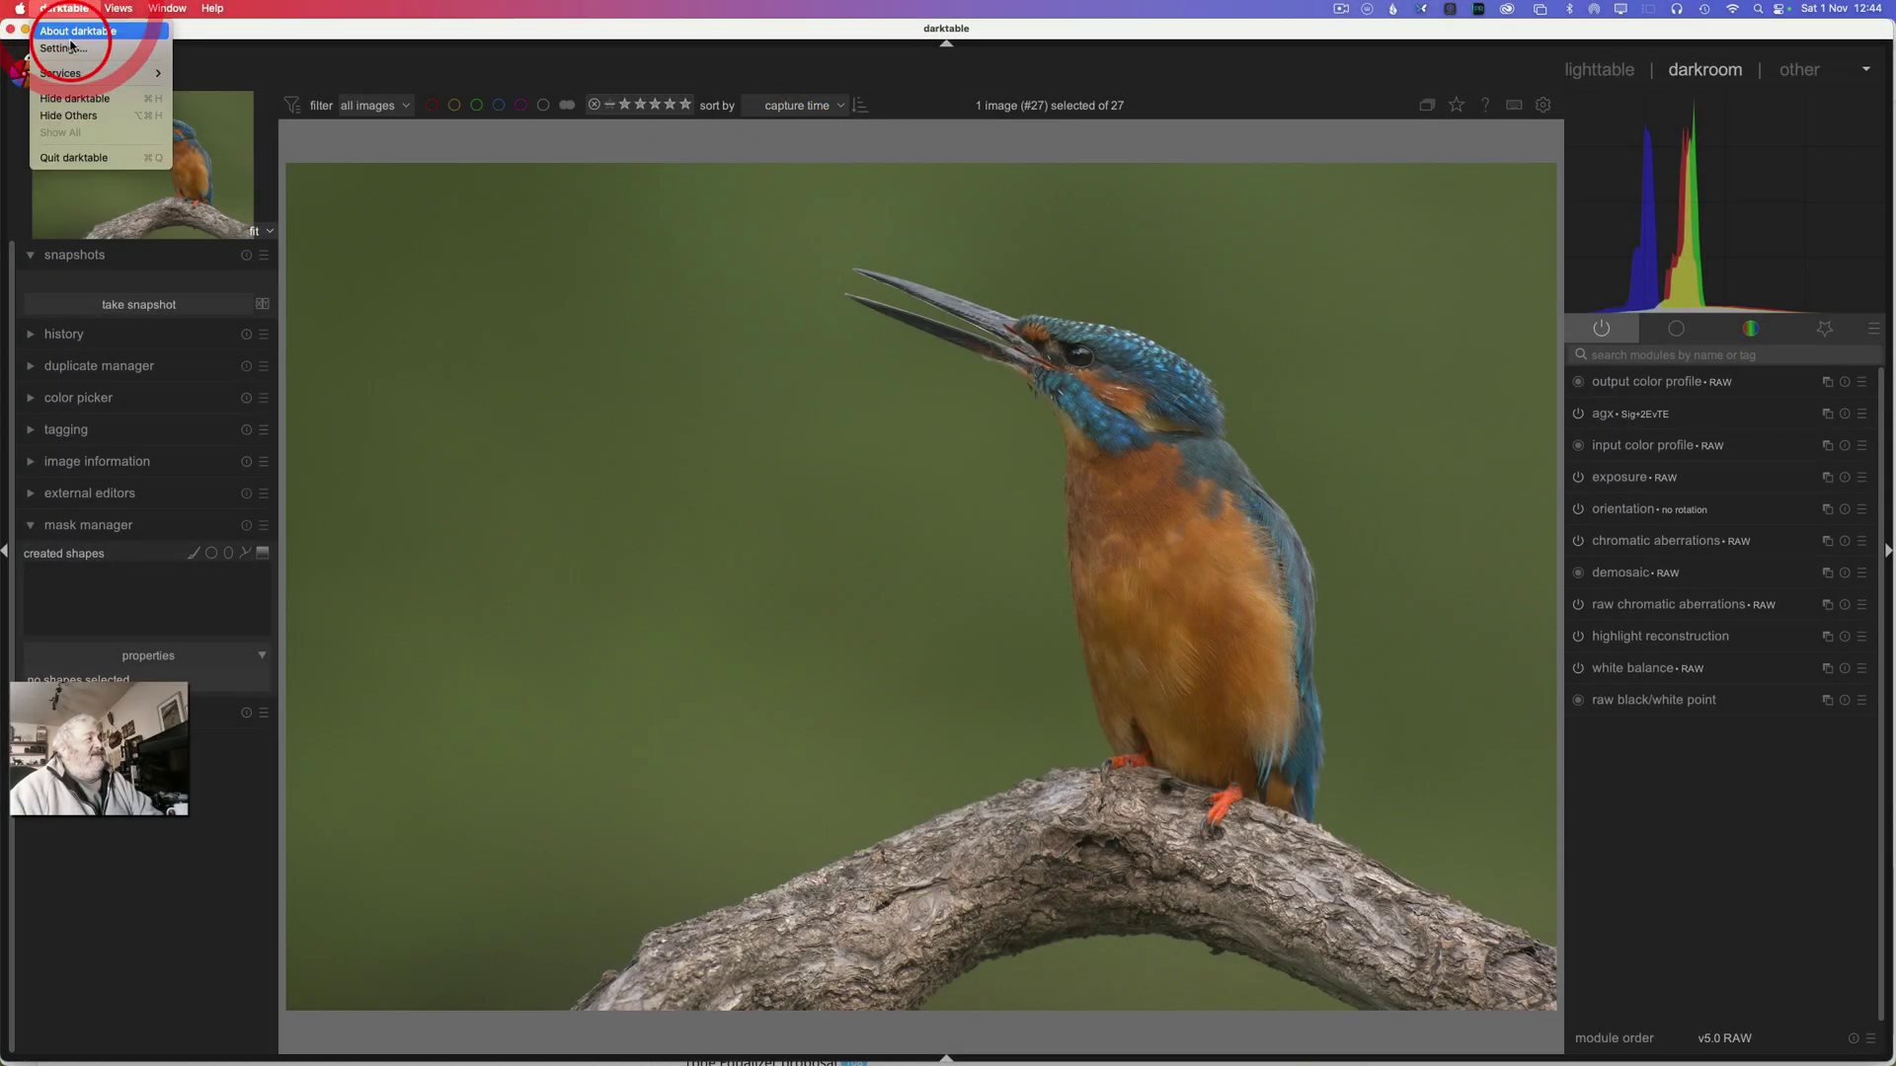
{"action": "left_click", "coordinate": [73, 158]}
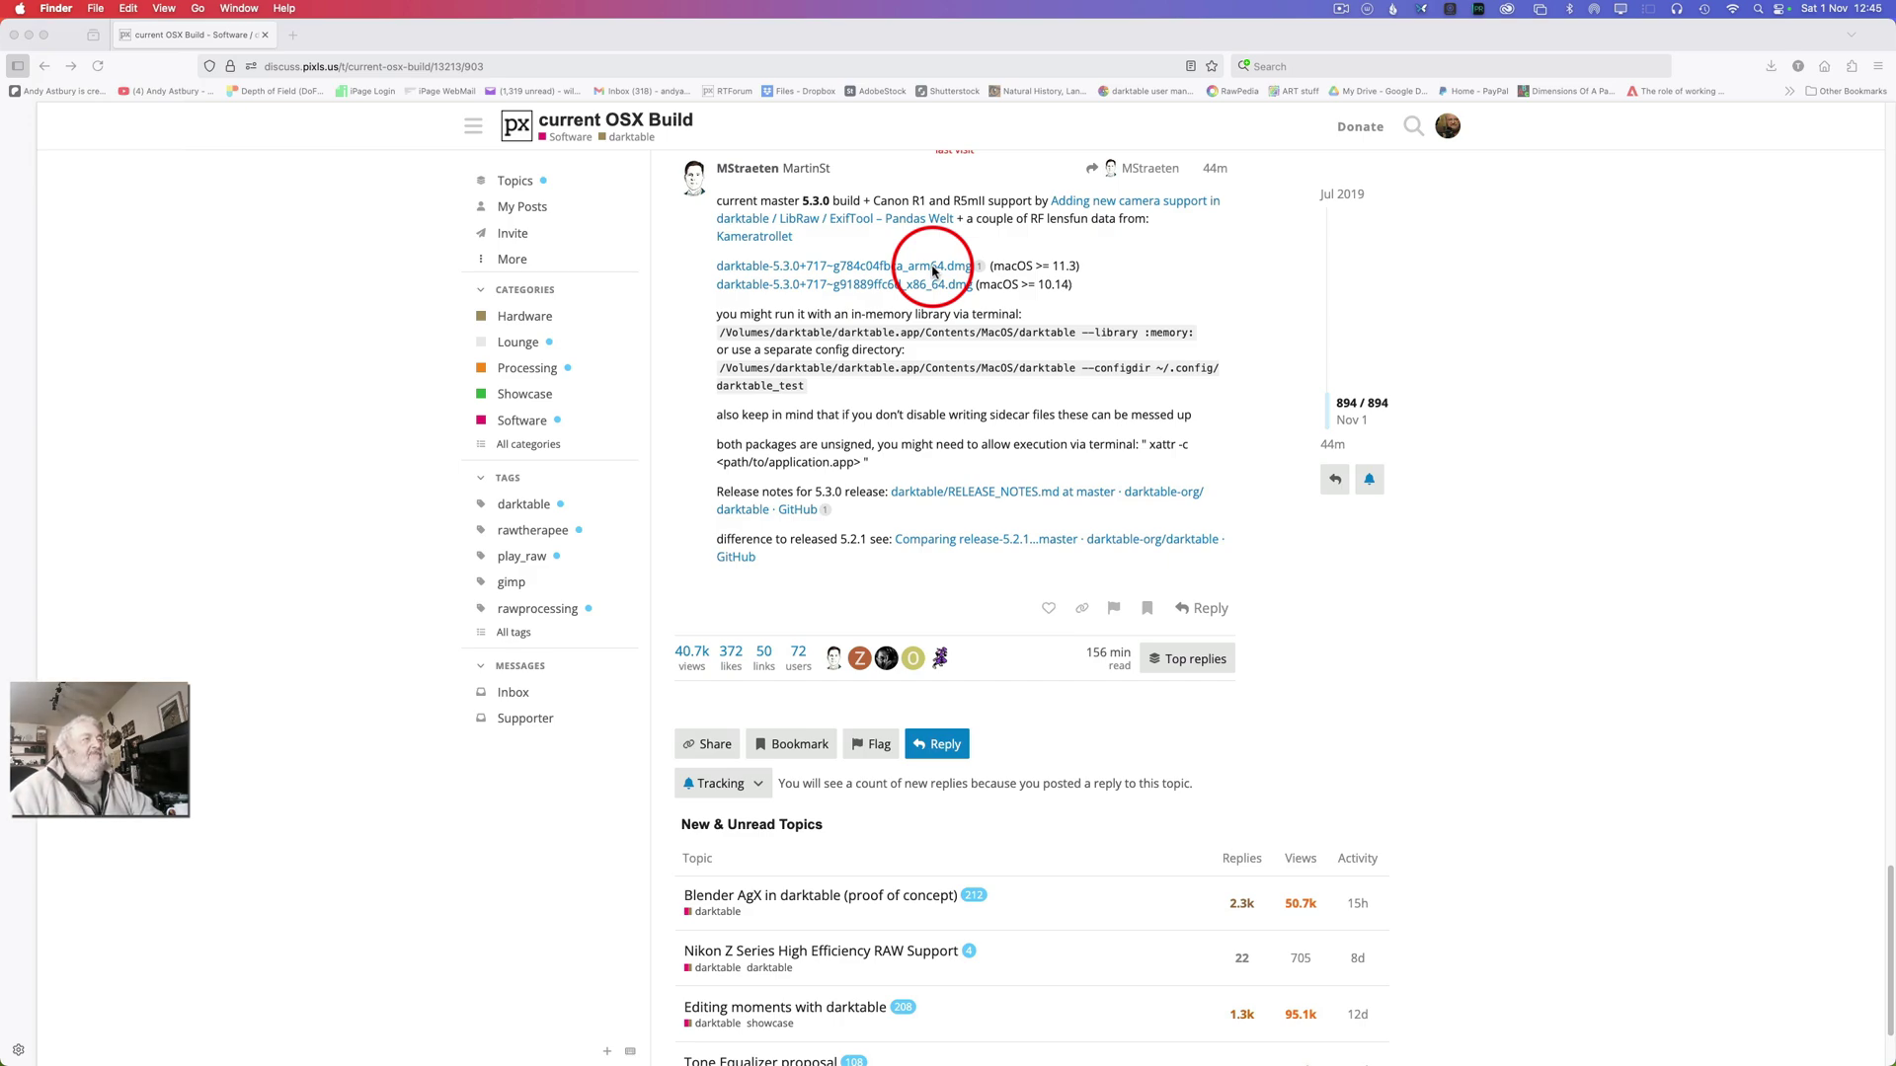
Open the MEGA download page for the darktable 5.3.0 arm64 .dmg, then quit Firefox.
{"action": "left_click", "coordinate": [933, 267]}
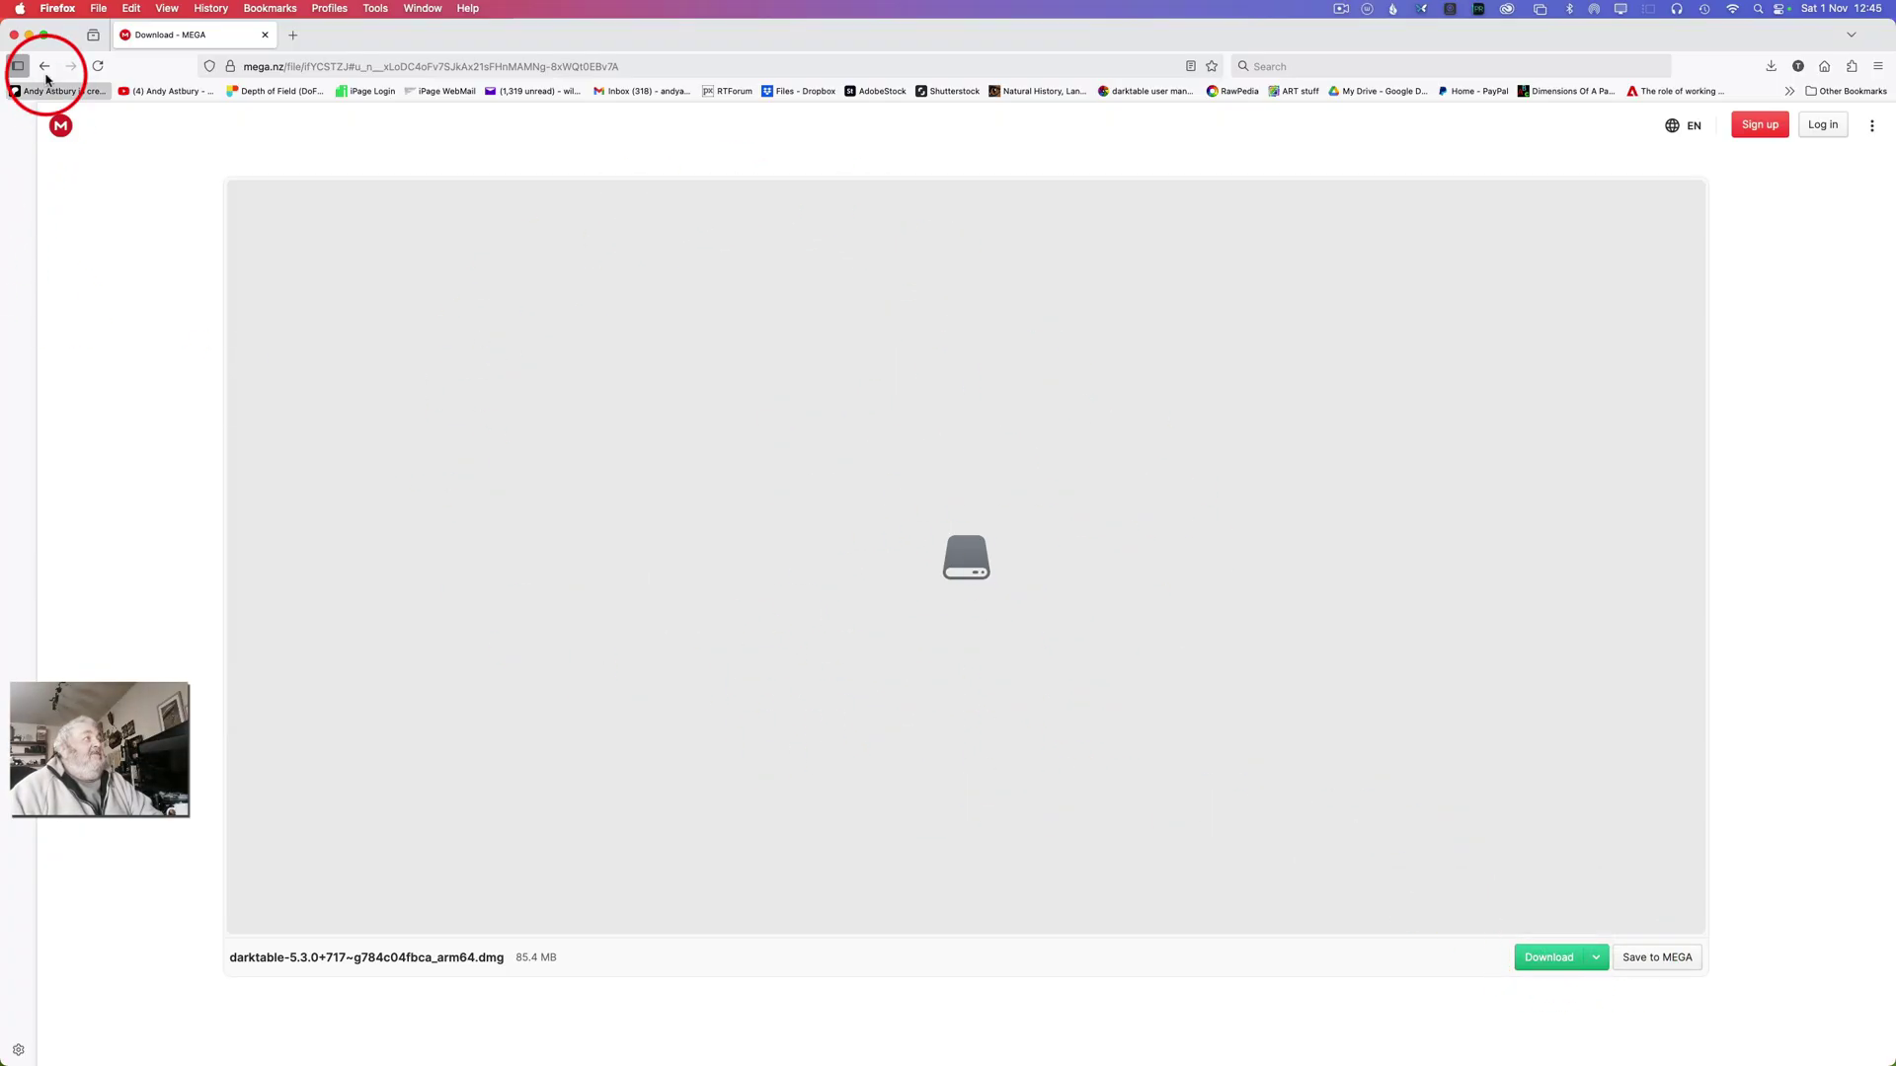
{"action": "left_click", "coordinate": [61, 12]}
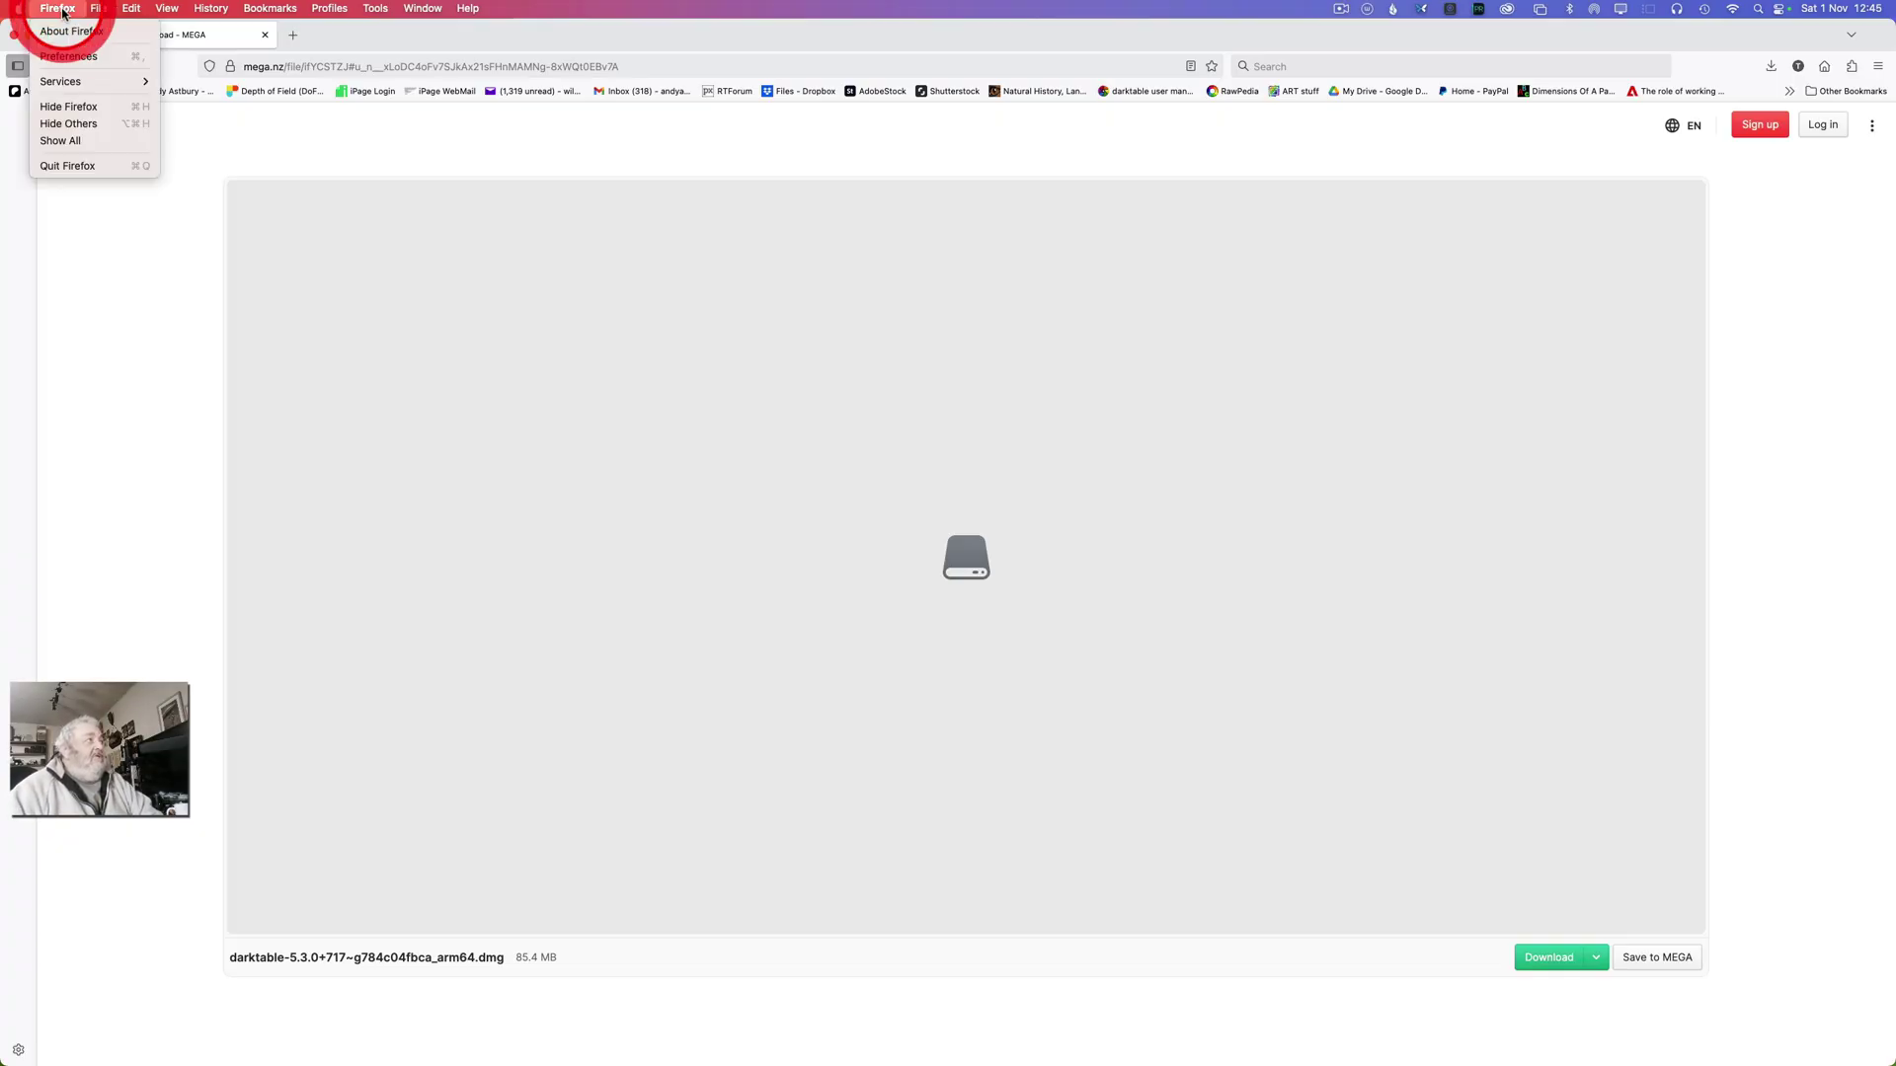
{"action": "left_click", "coordinate": [83, 165]}
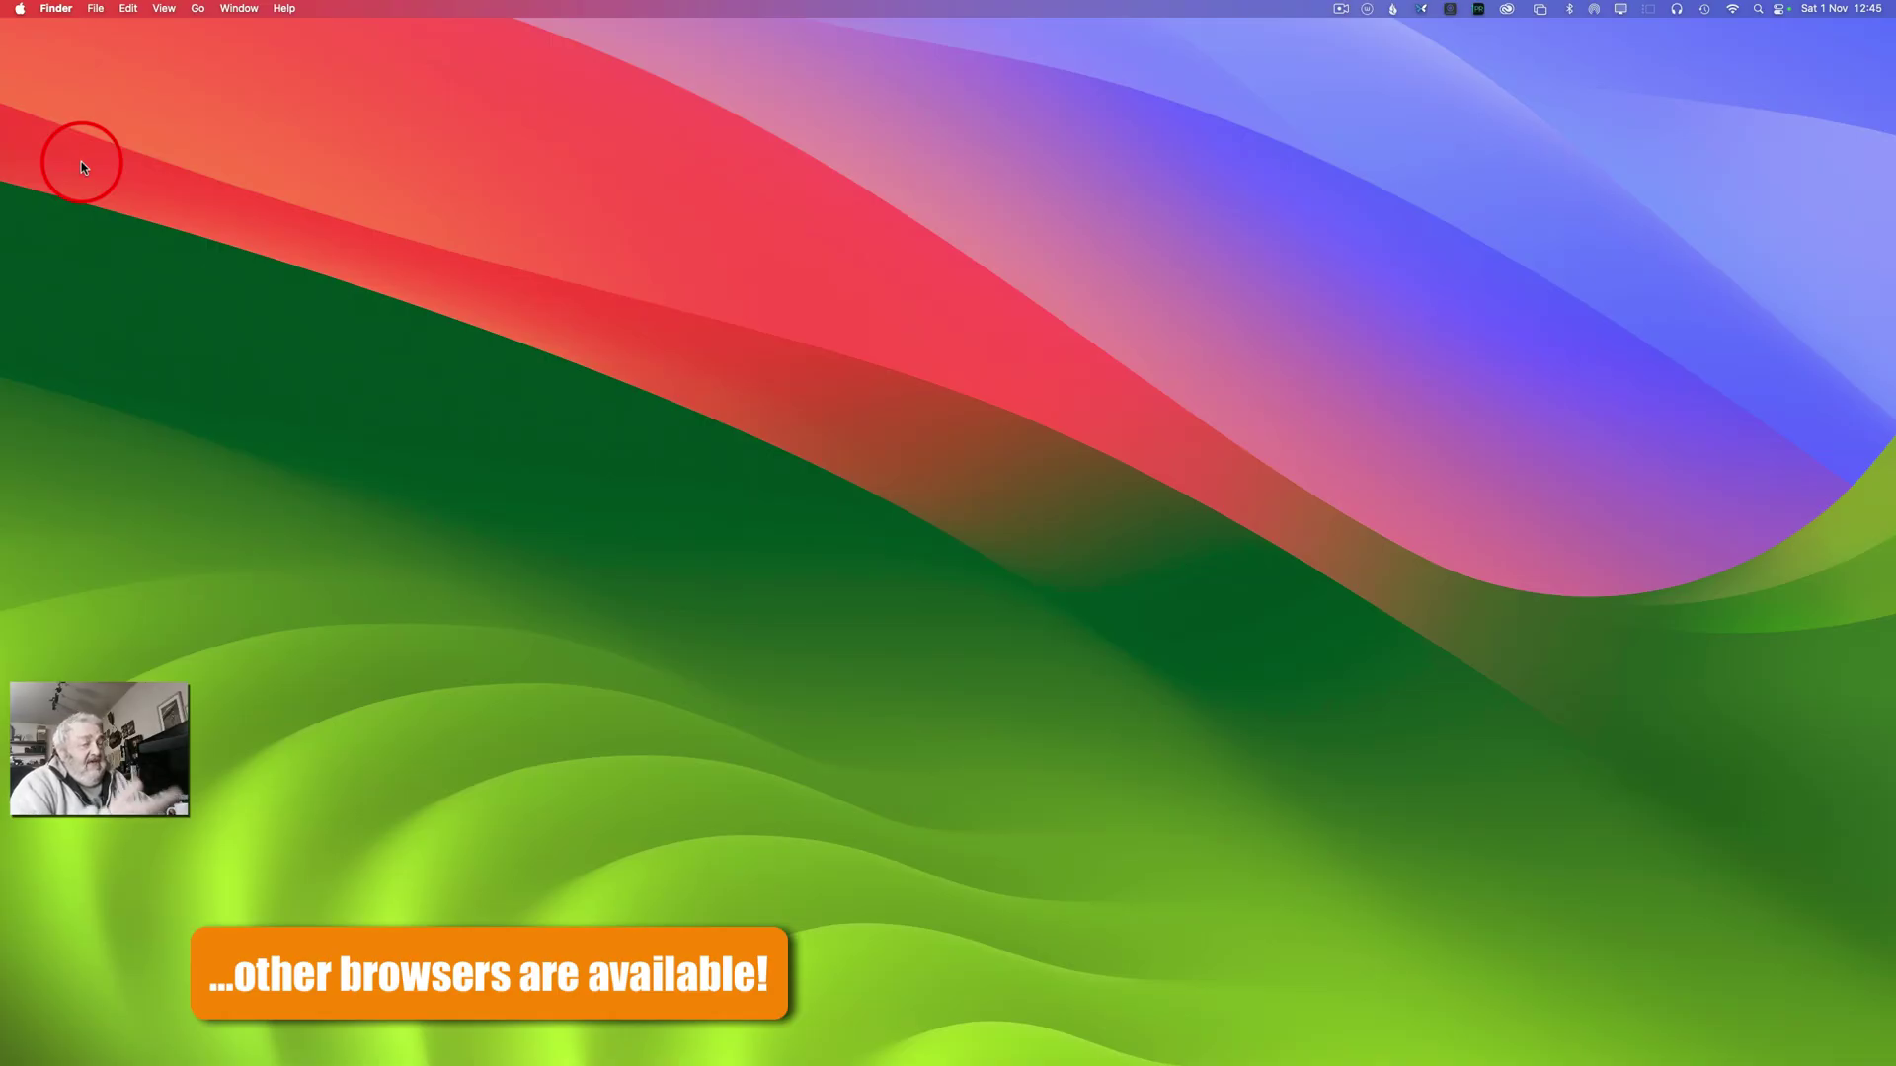
{"action": "mouse_move", "coordinate": [423, 1058]}
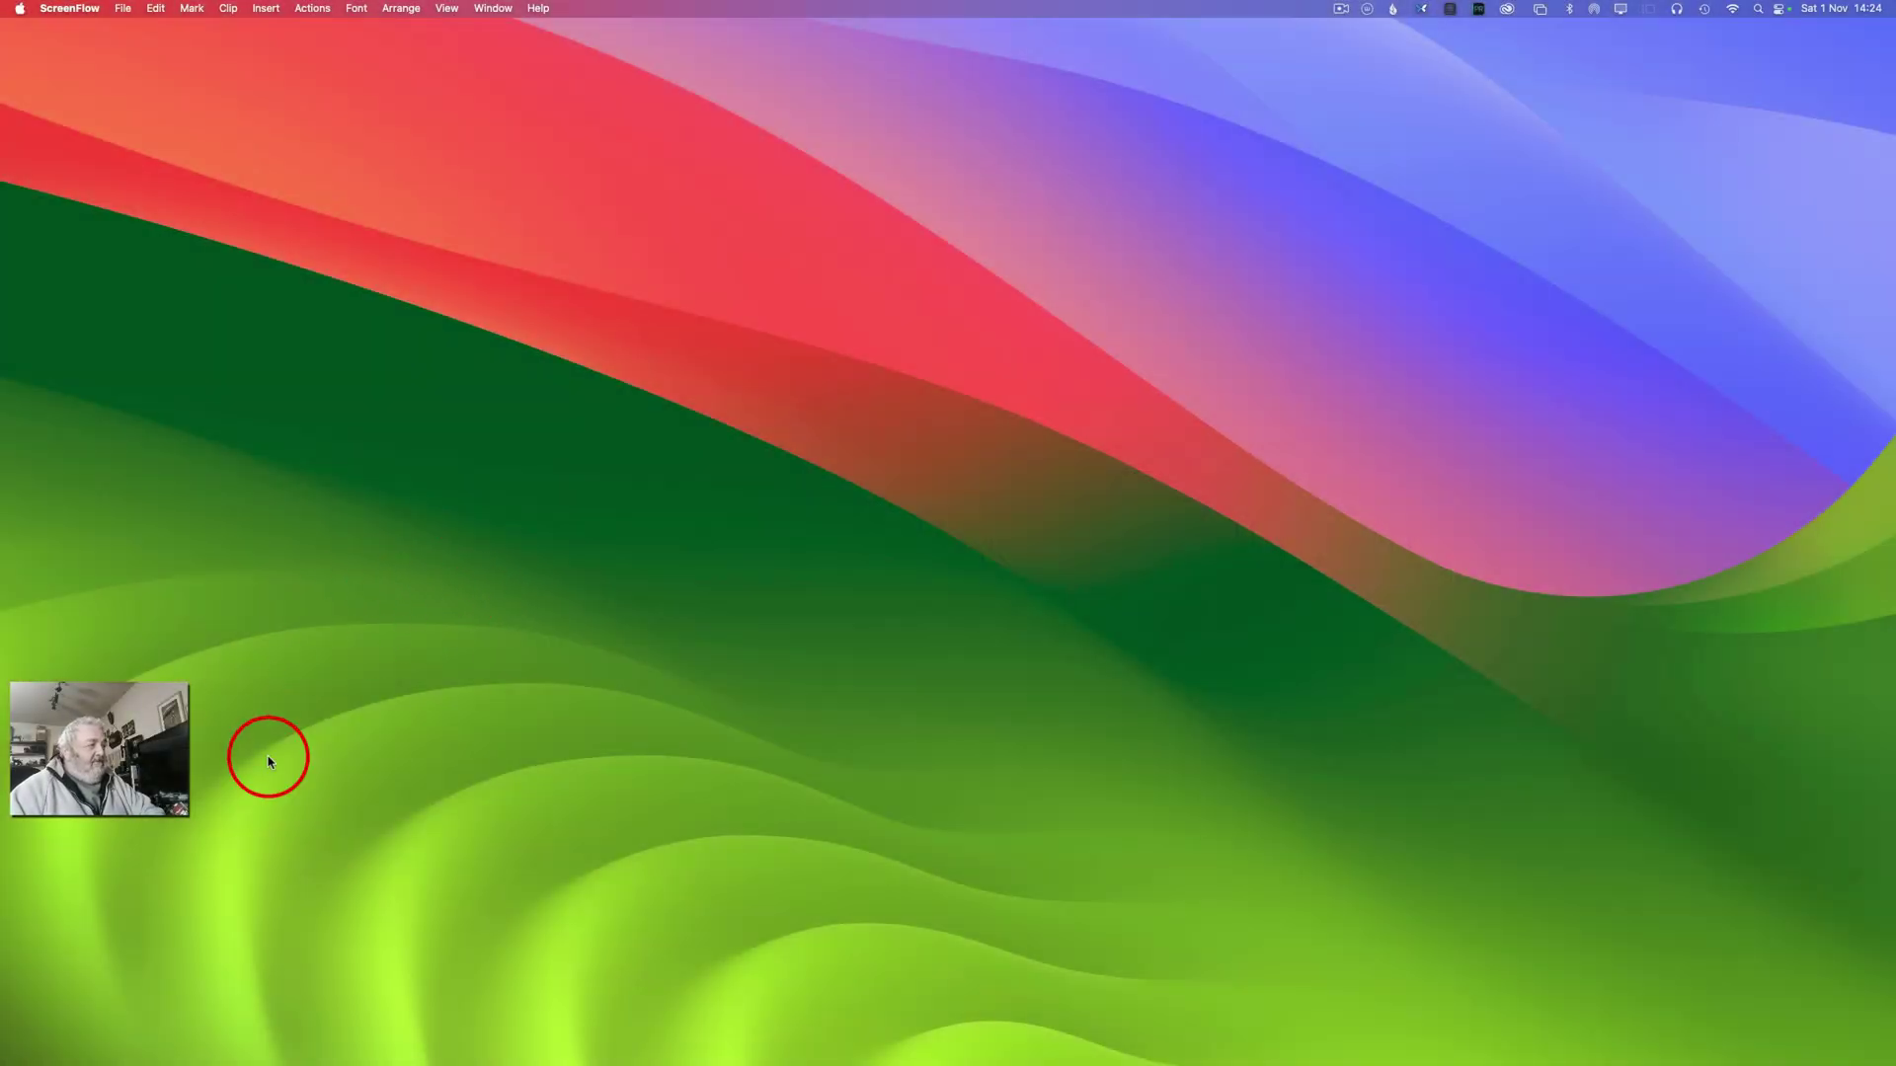
Open the 'Darktable Mac Security terminal commands' note from the Dock's Notes app.
{"action": "mouse_move", "coordinate": [296, 1027]}
{"action": "left_click", "coordinate": [200, 1031]}
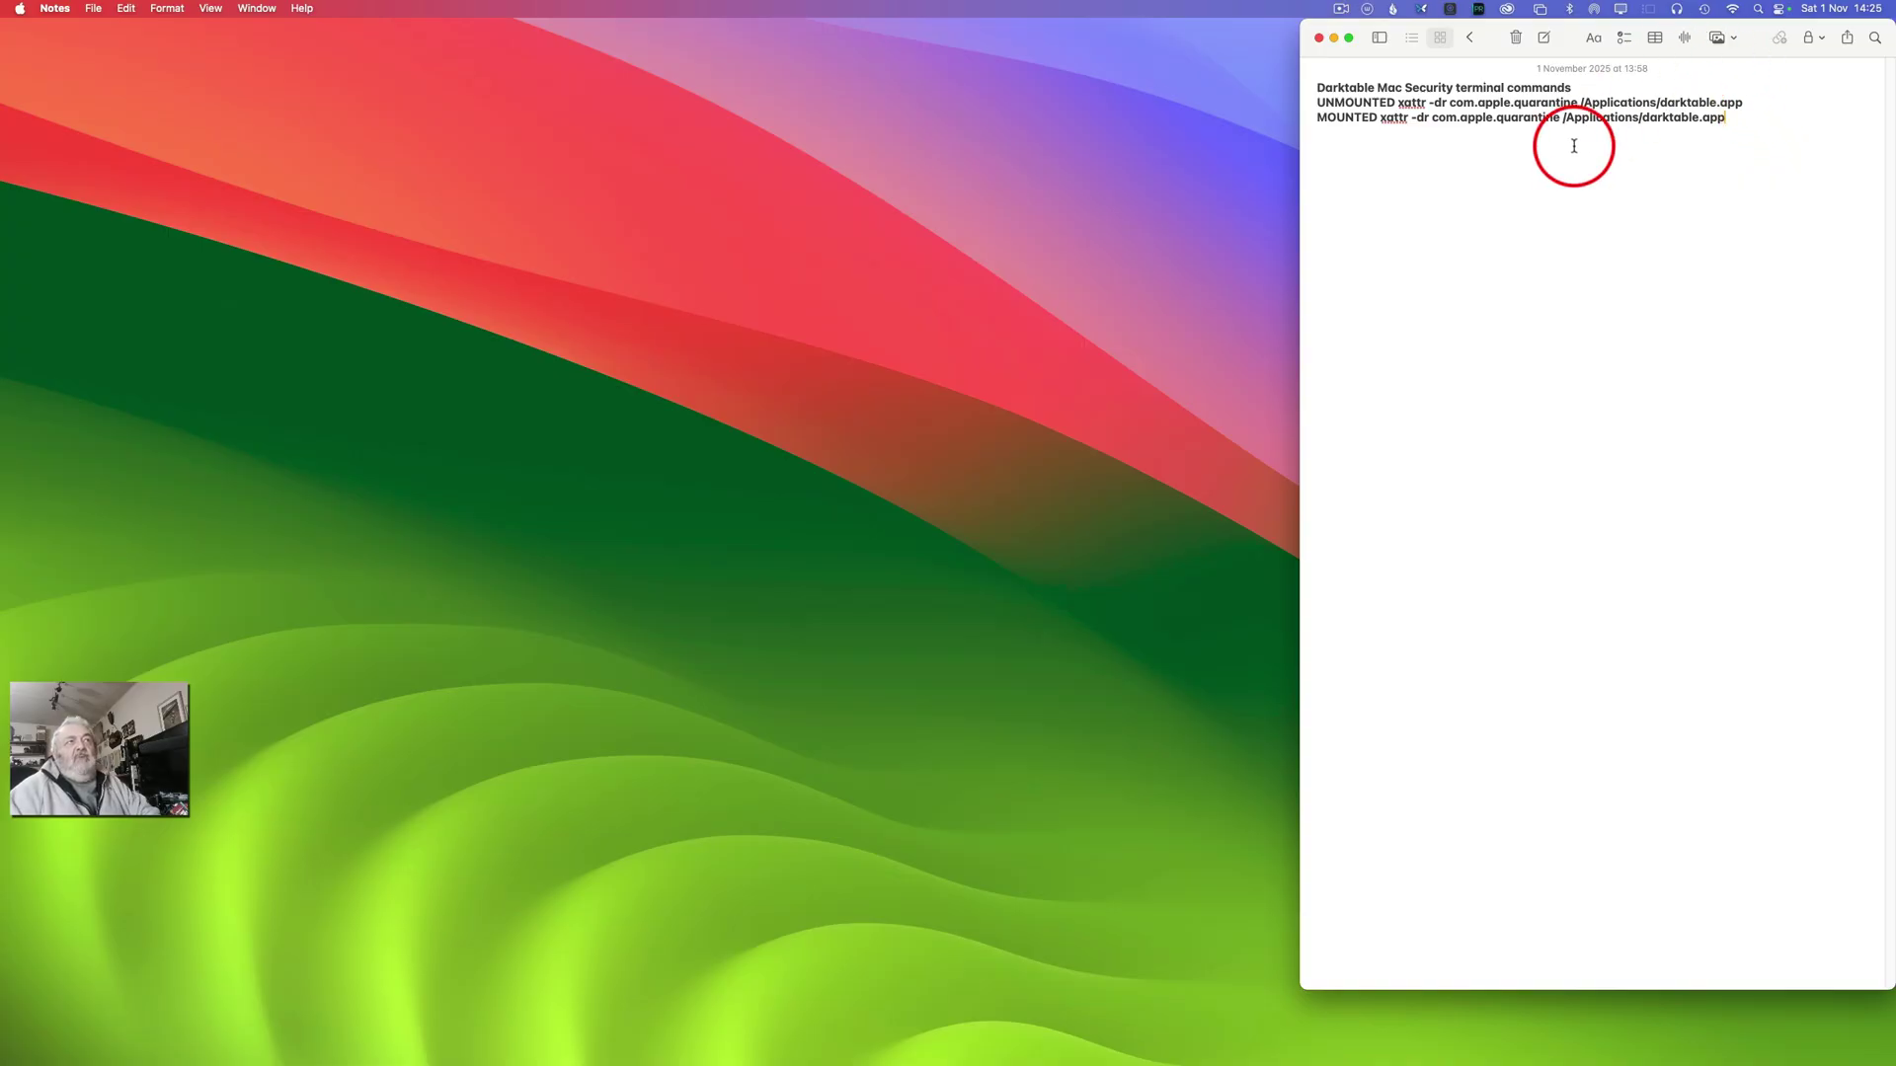
{"action": "left_click_drag", "start_coordinate": [1309, 133], "coordinate": [1310, 132]}
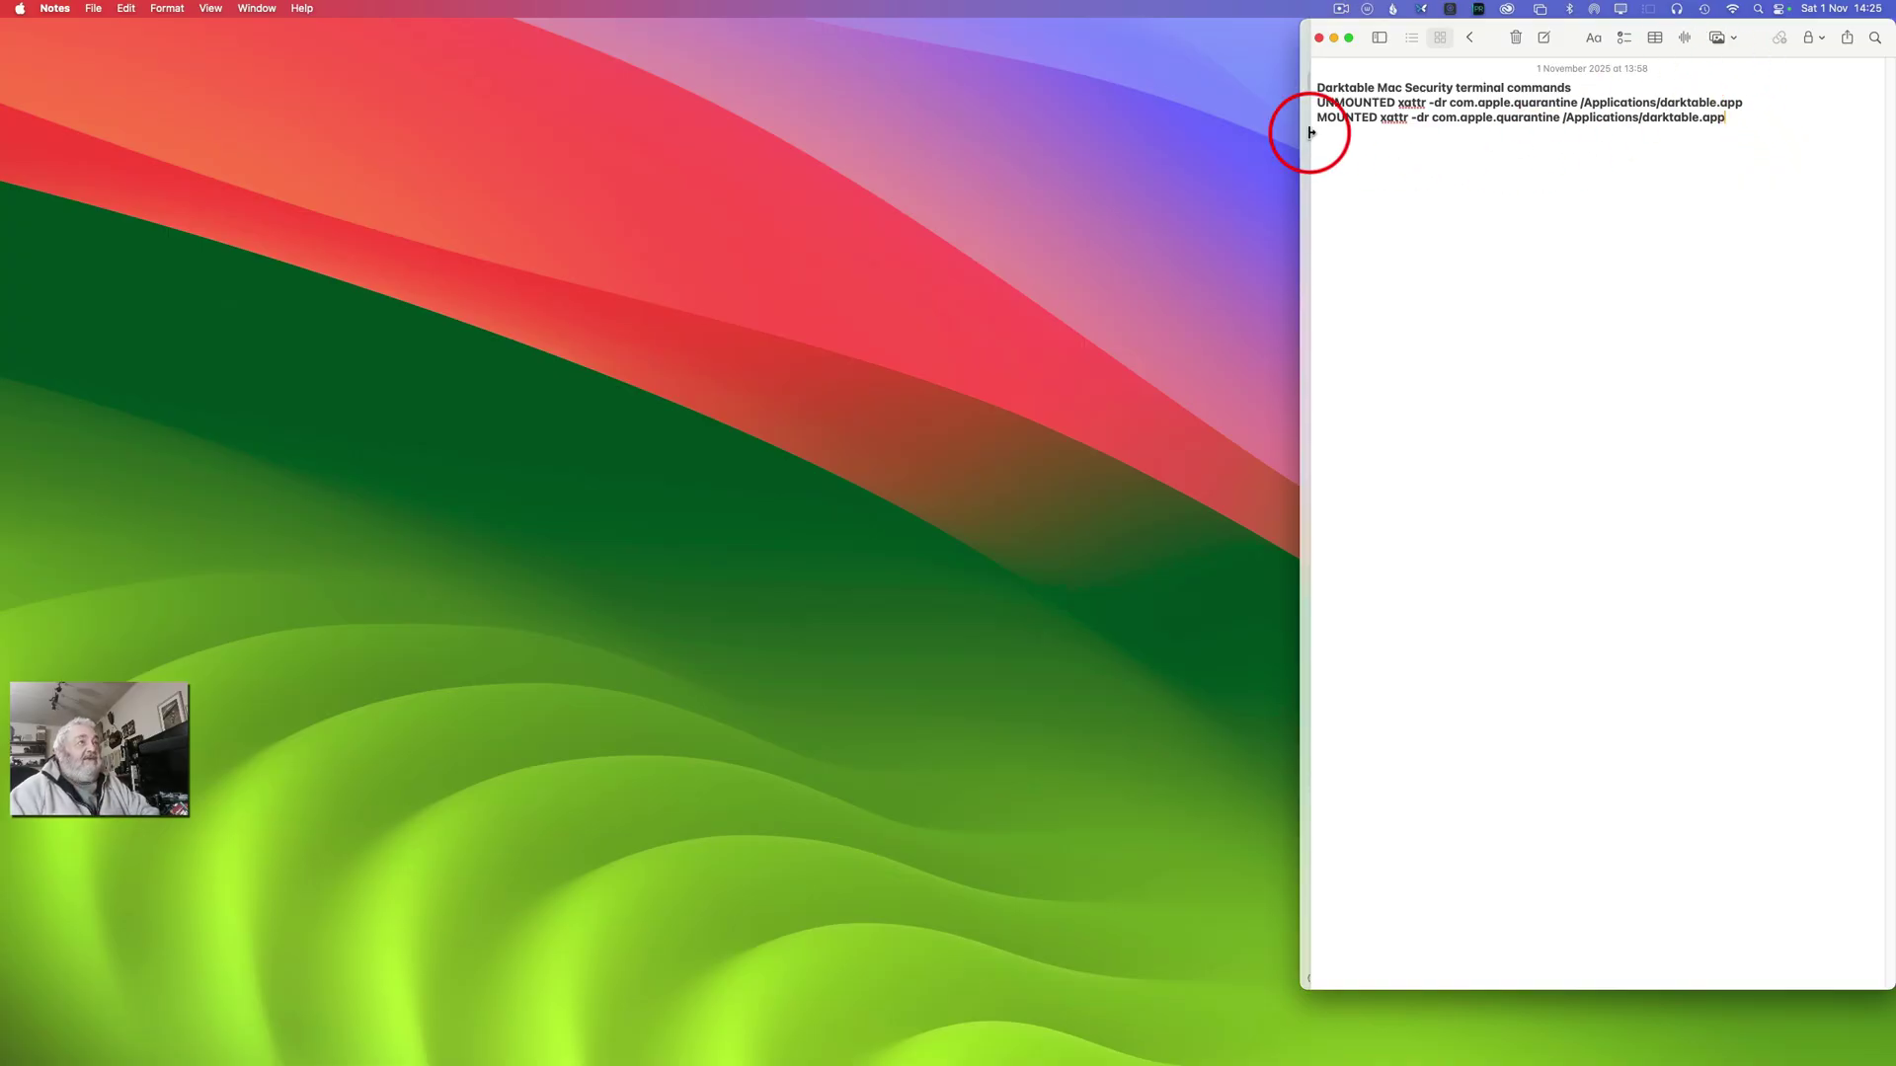
{"action": "mouse_move", "coordinate": [687, 1062]}
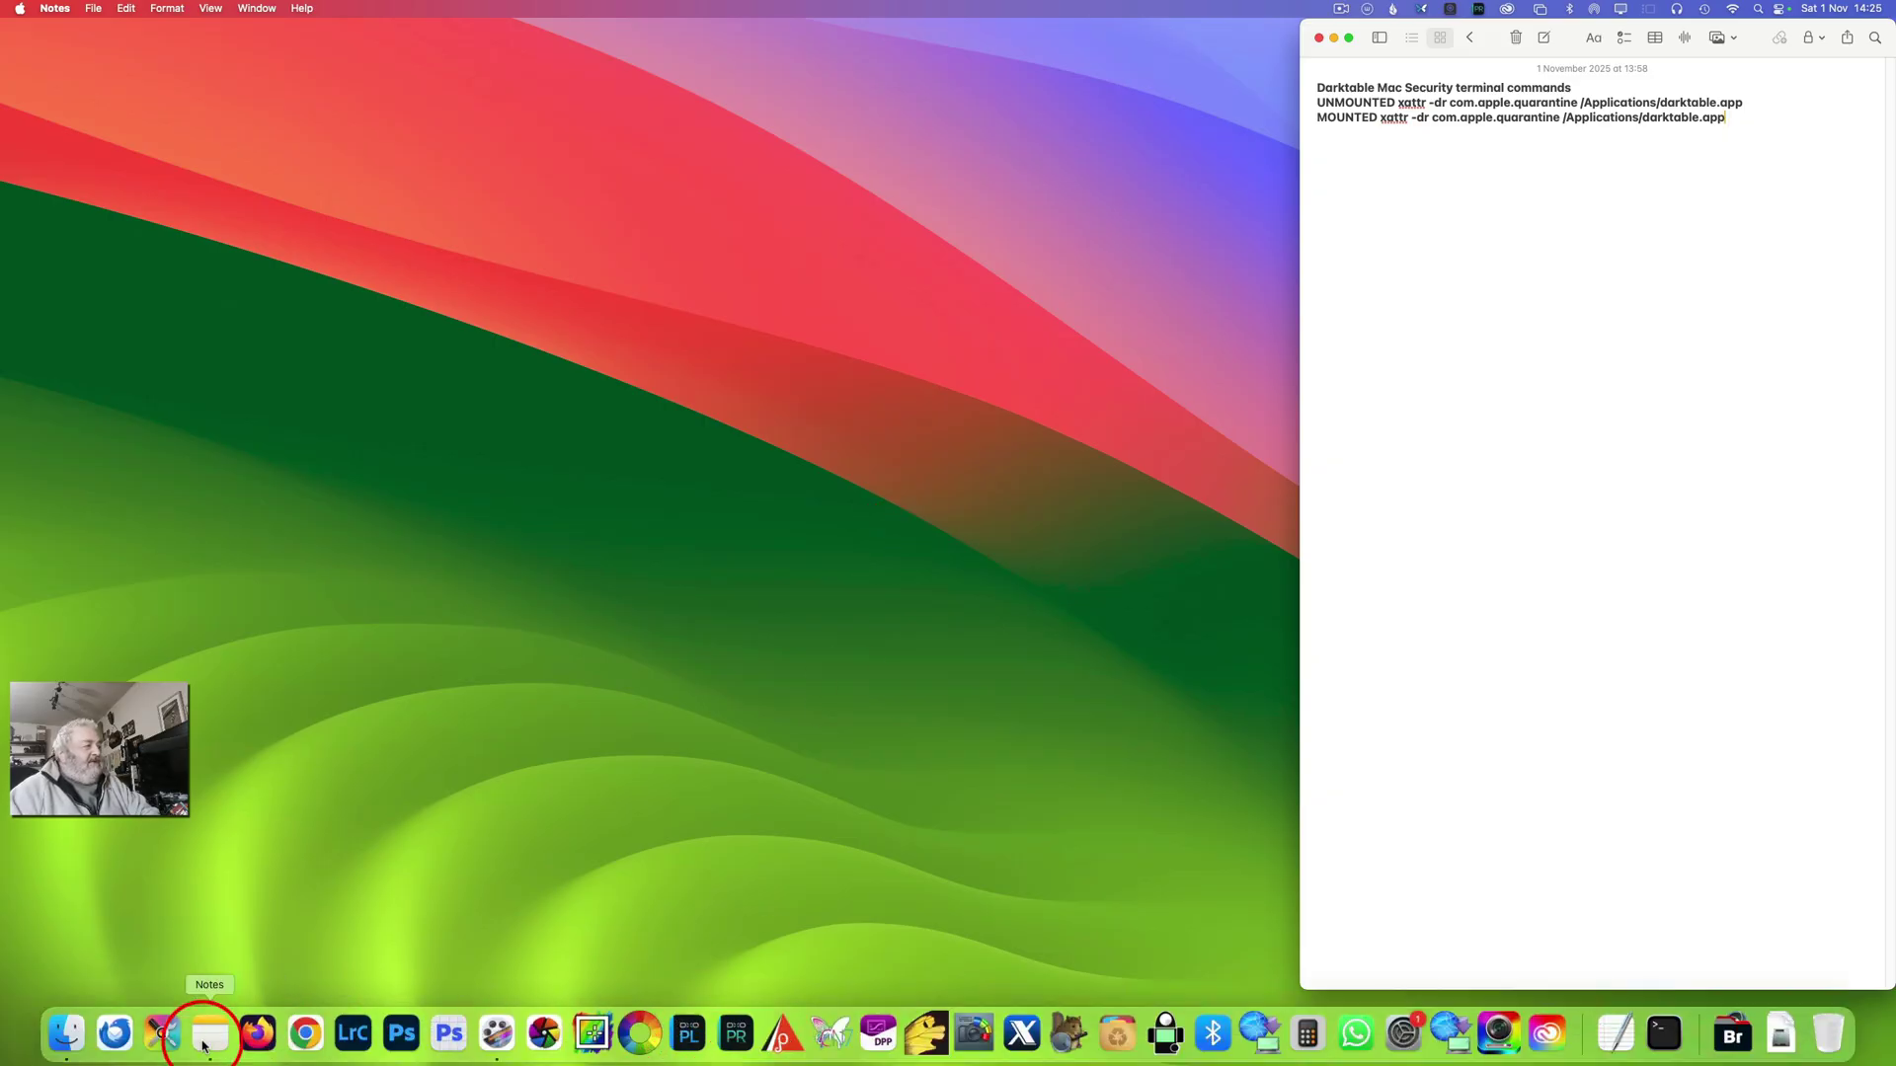
Try opening the darktable-5.3.0+717 arm64 .dmg from Downloads and dismiss the 'Not Opened' warning.
{"action": "left_click", "coordinate": [68, 1033]}
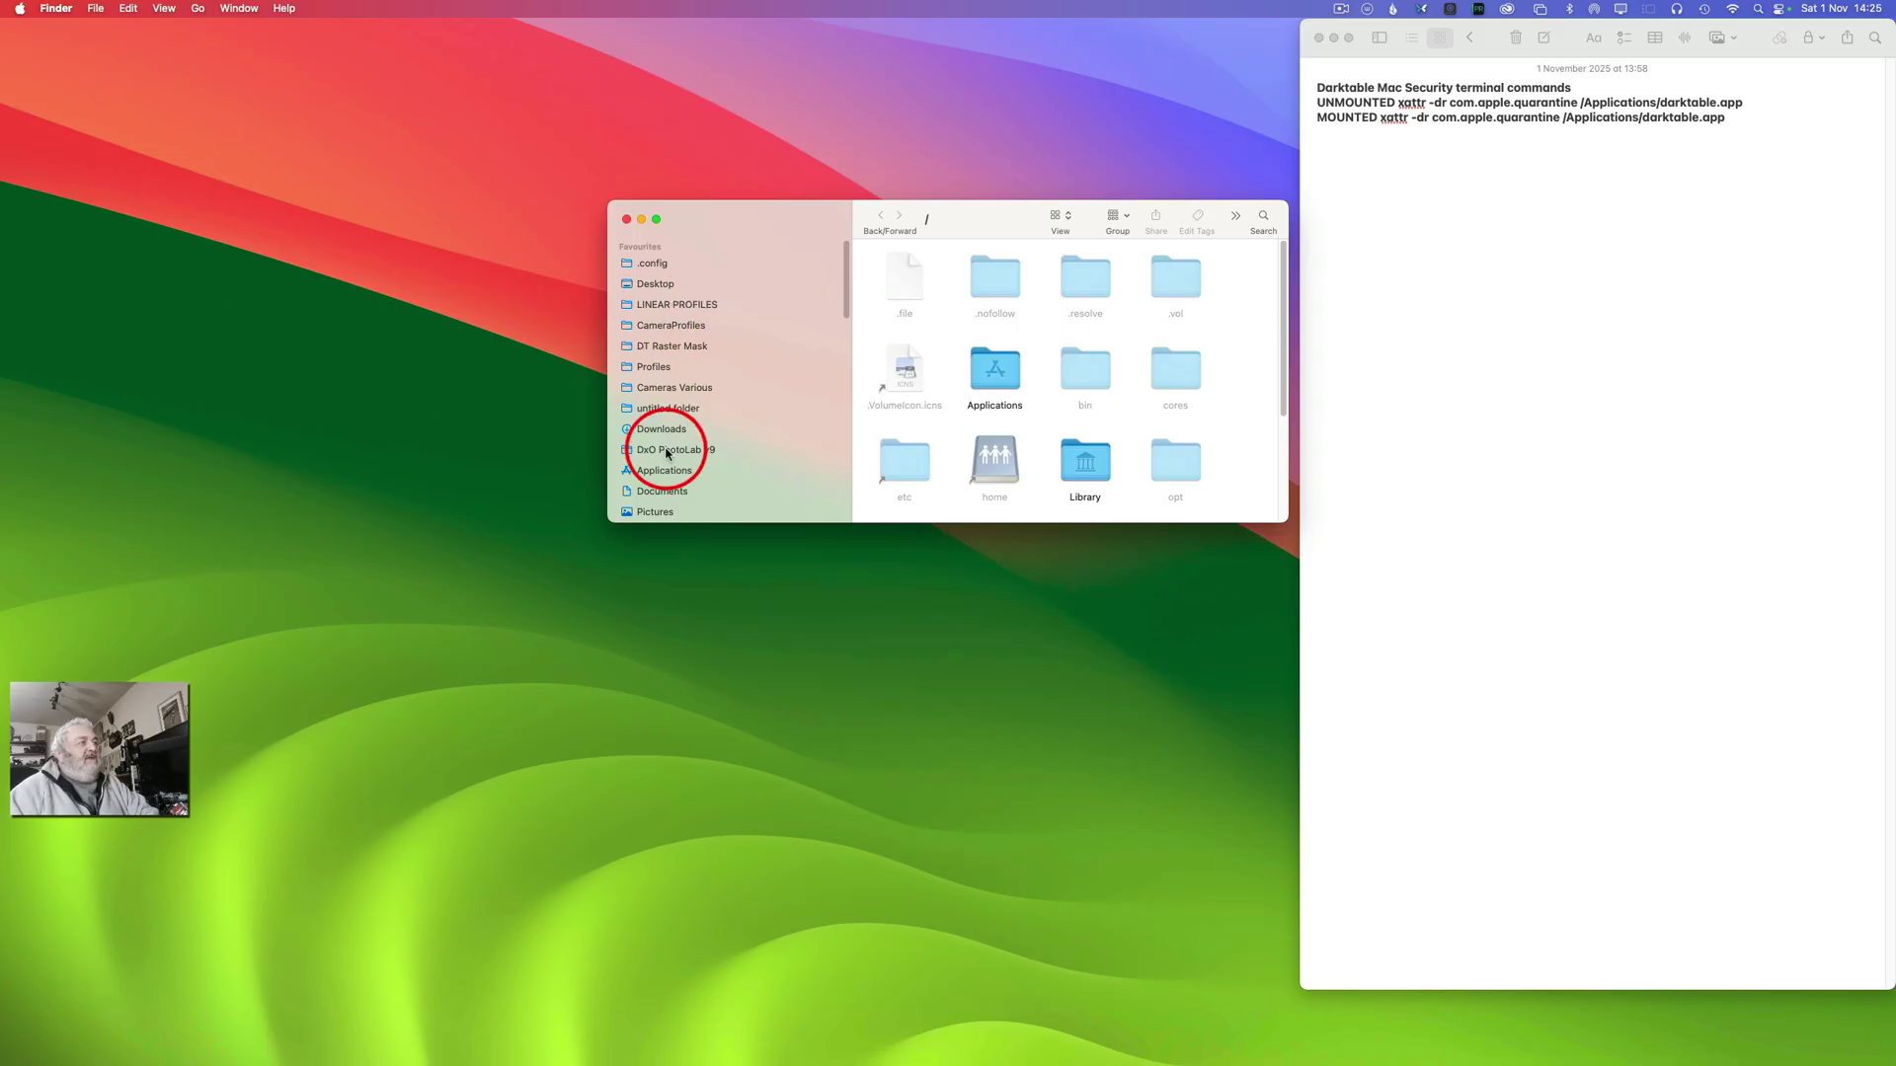
{"action": "left_click", "coordinate": [658, 430]}
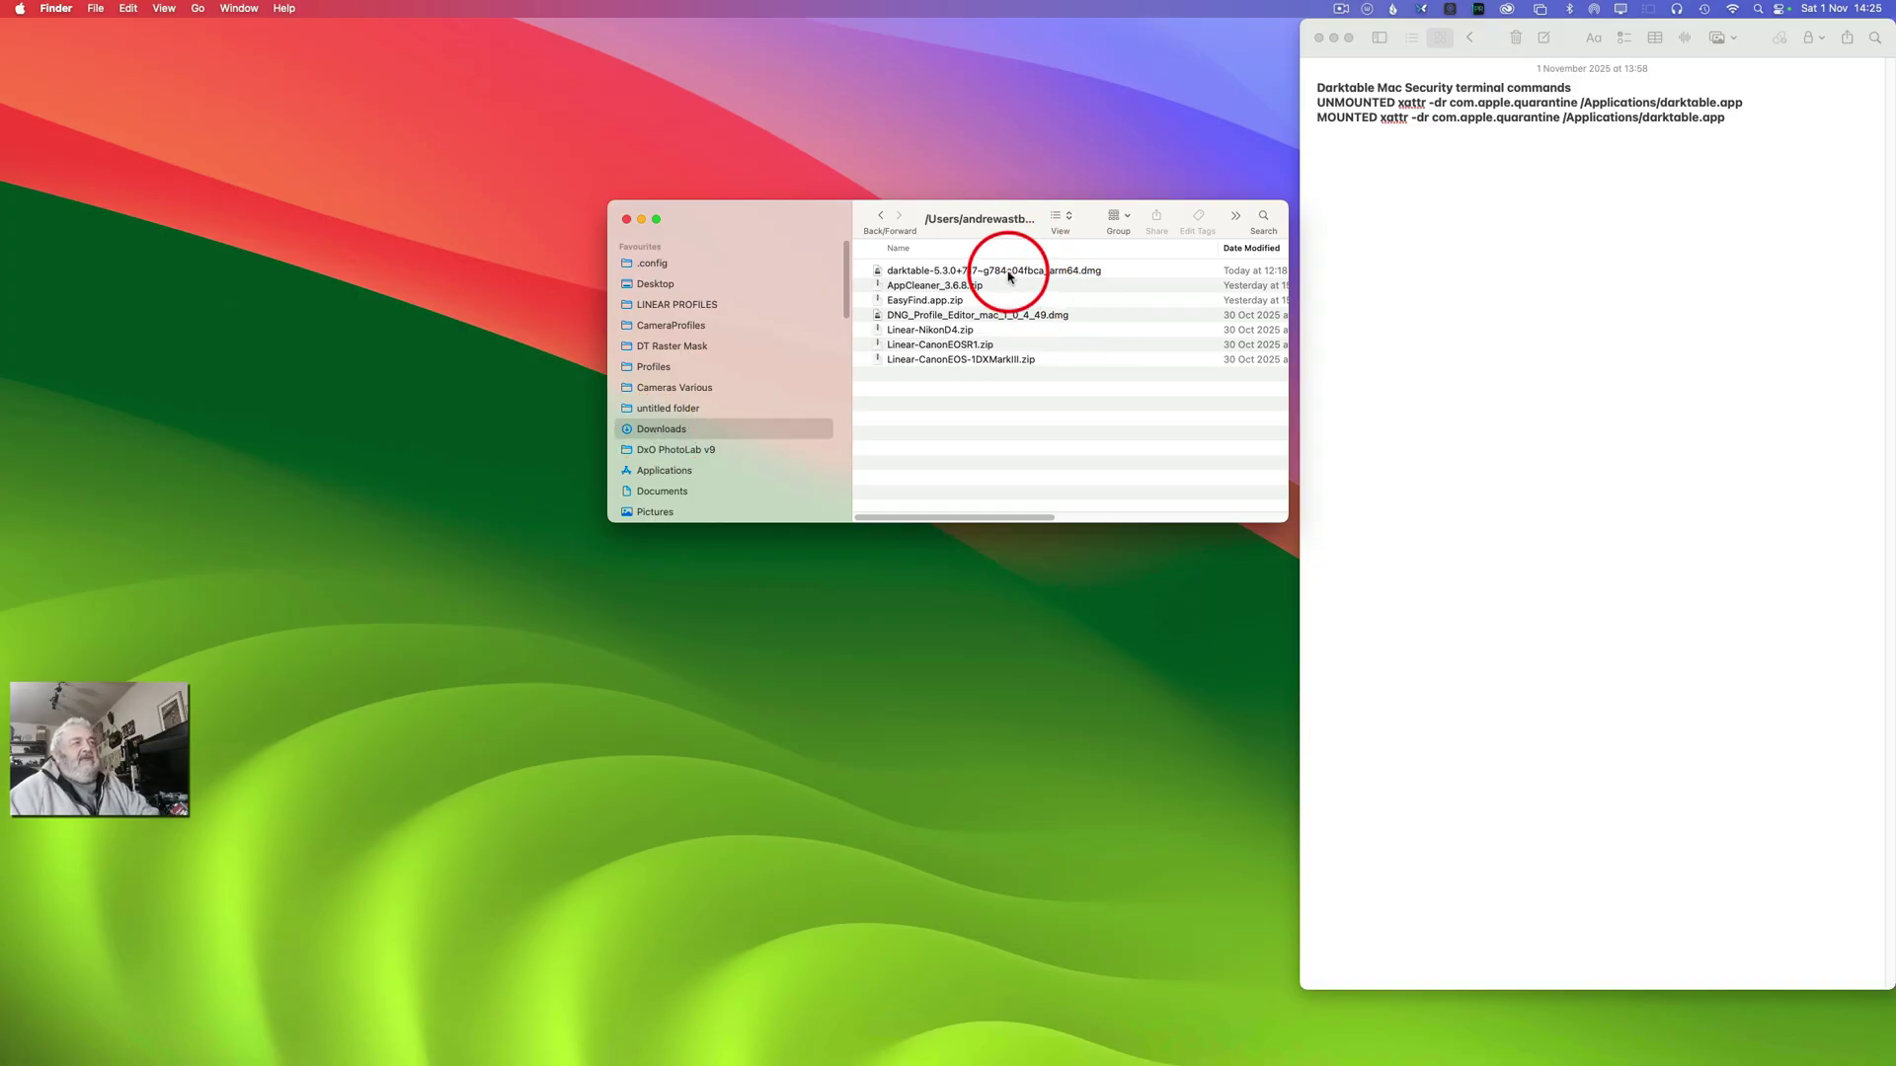
{"action": "left_click_drag", "start_coordinate": [969, 220], "coordinate": [682, 65]}
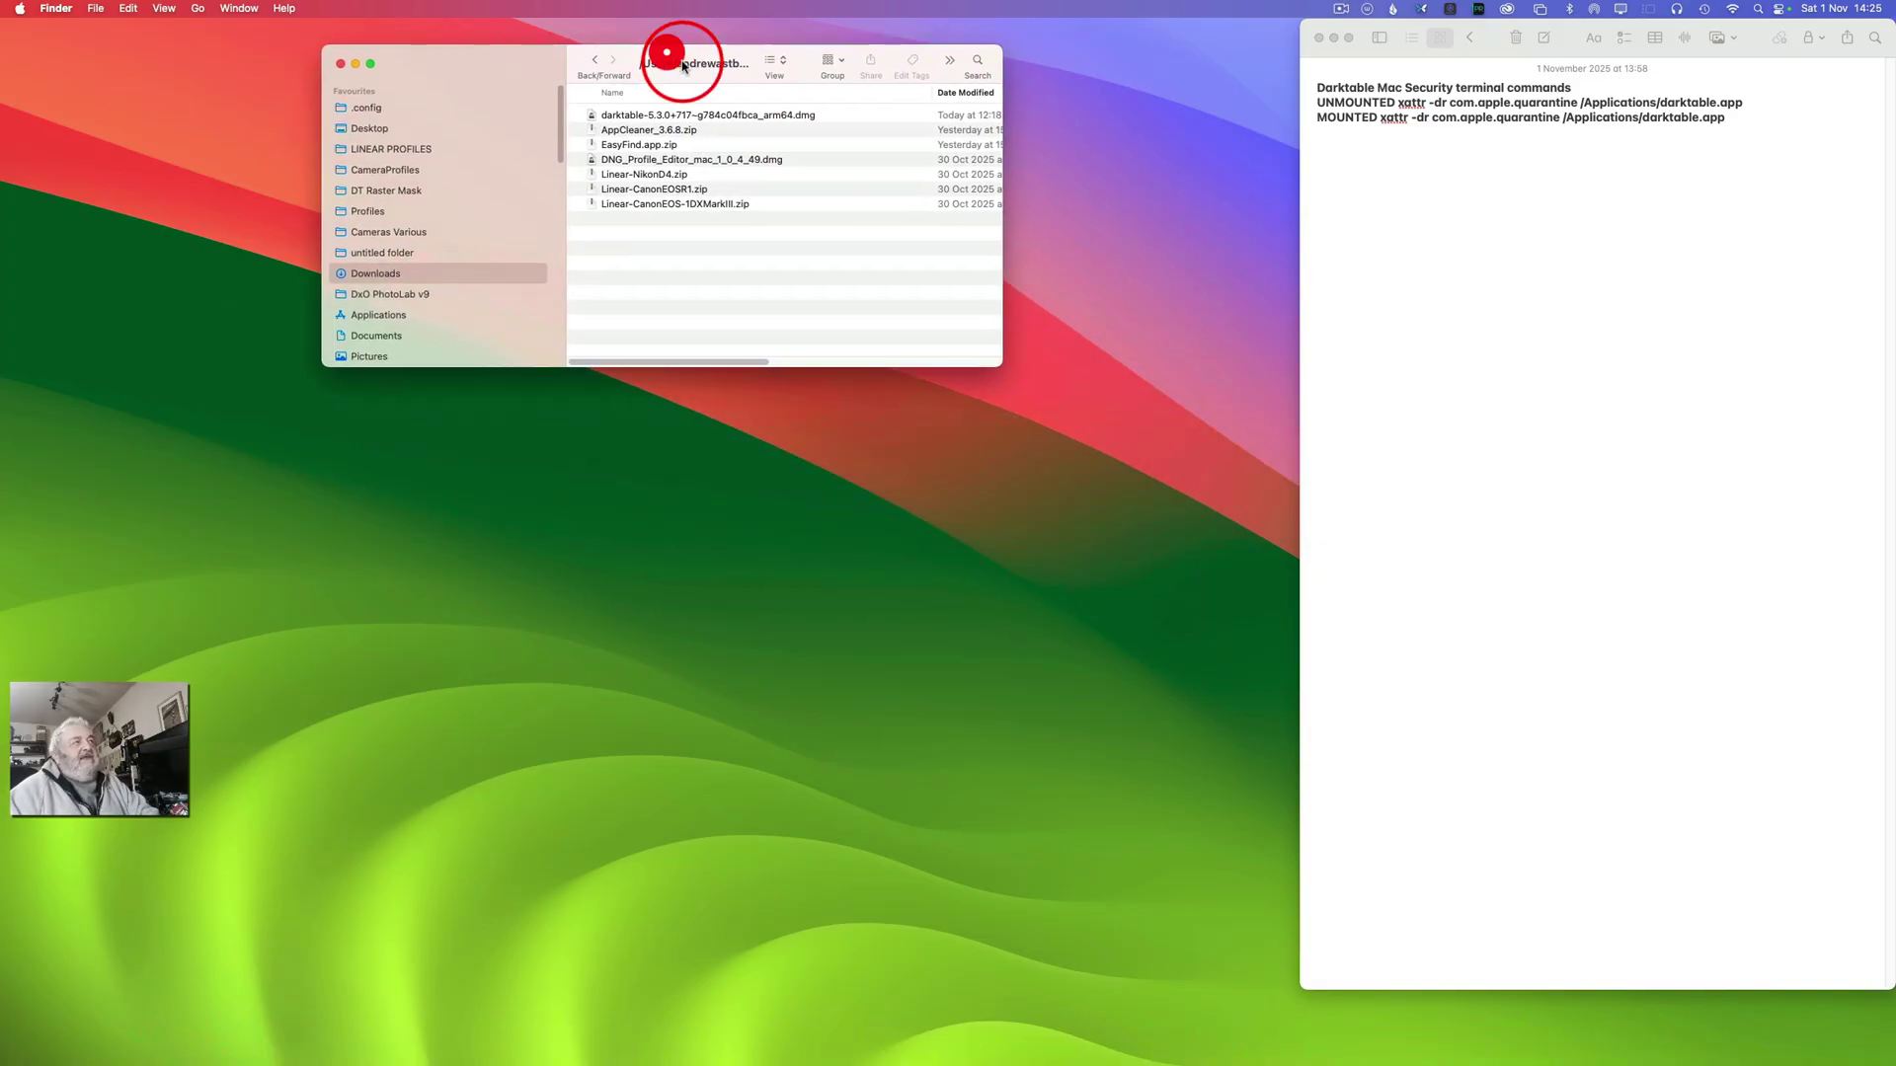
{"action": "double_click", "coordinate": [724, 120]}
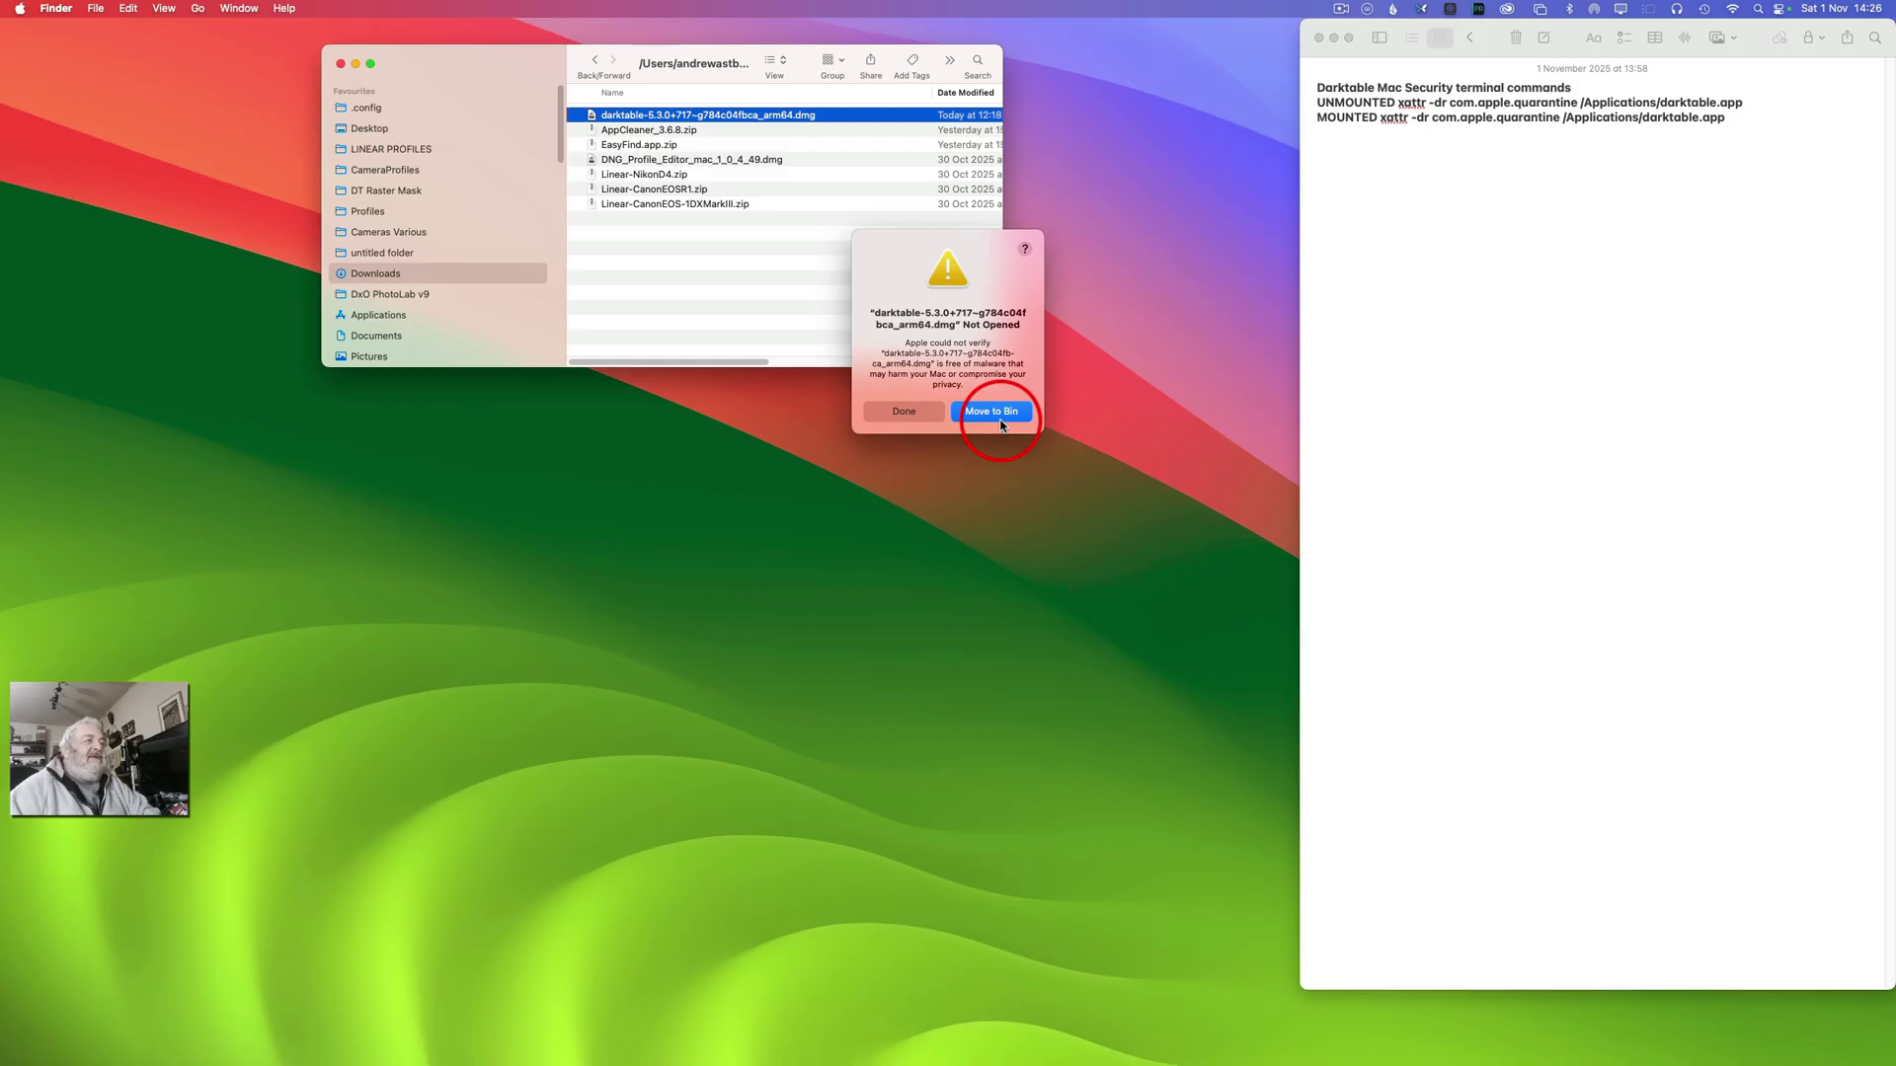
{"action": "left_click", "coordinate": [903, 411]}
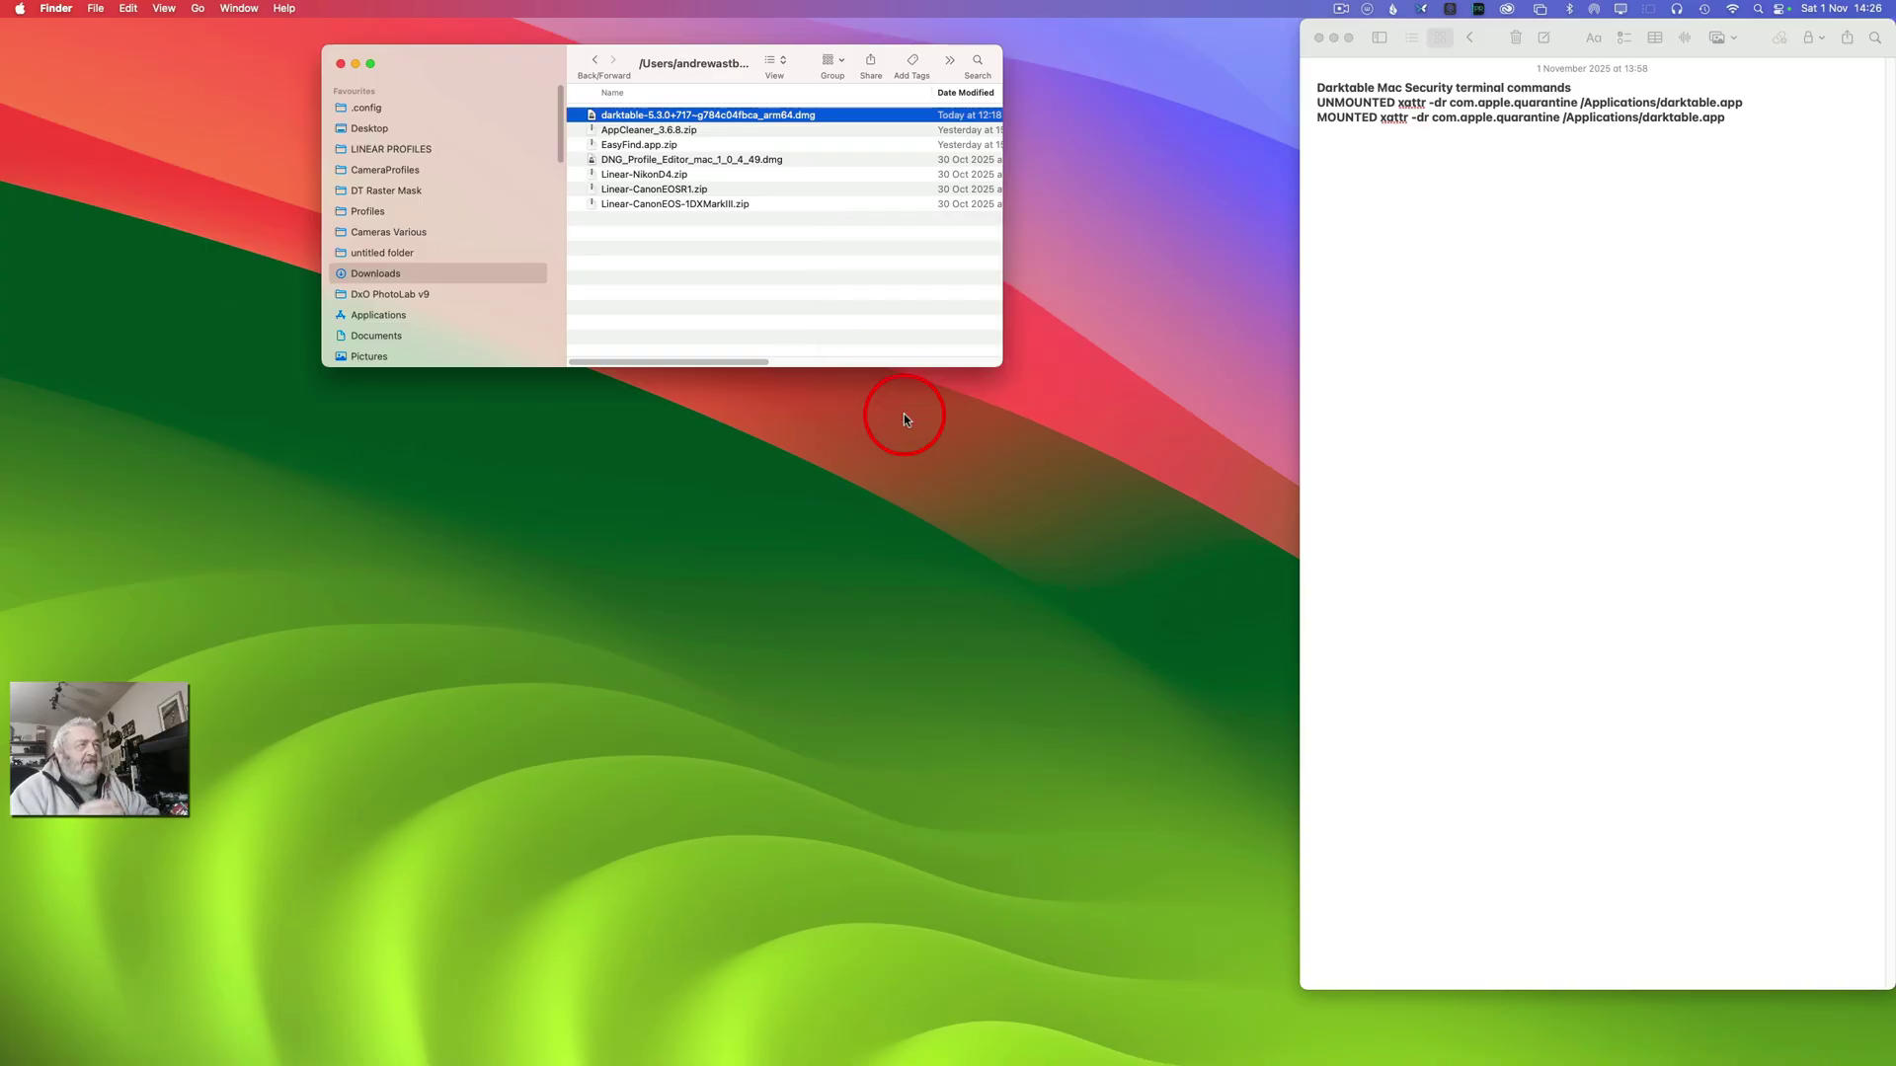
Use Privacy & Security's Open Anyway to allow the darktable image, authorising with the admin password.
{"action": "mouse_move", "coordinate": [1437, 1058]}
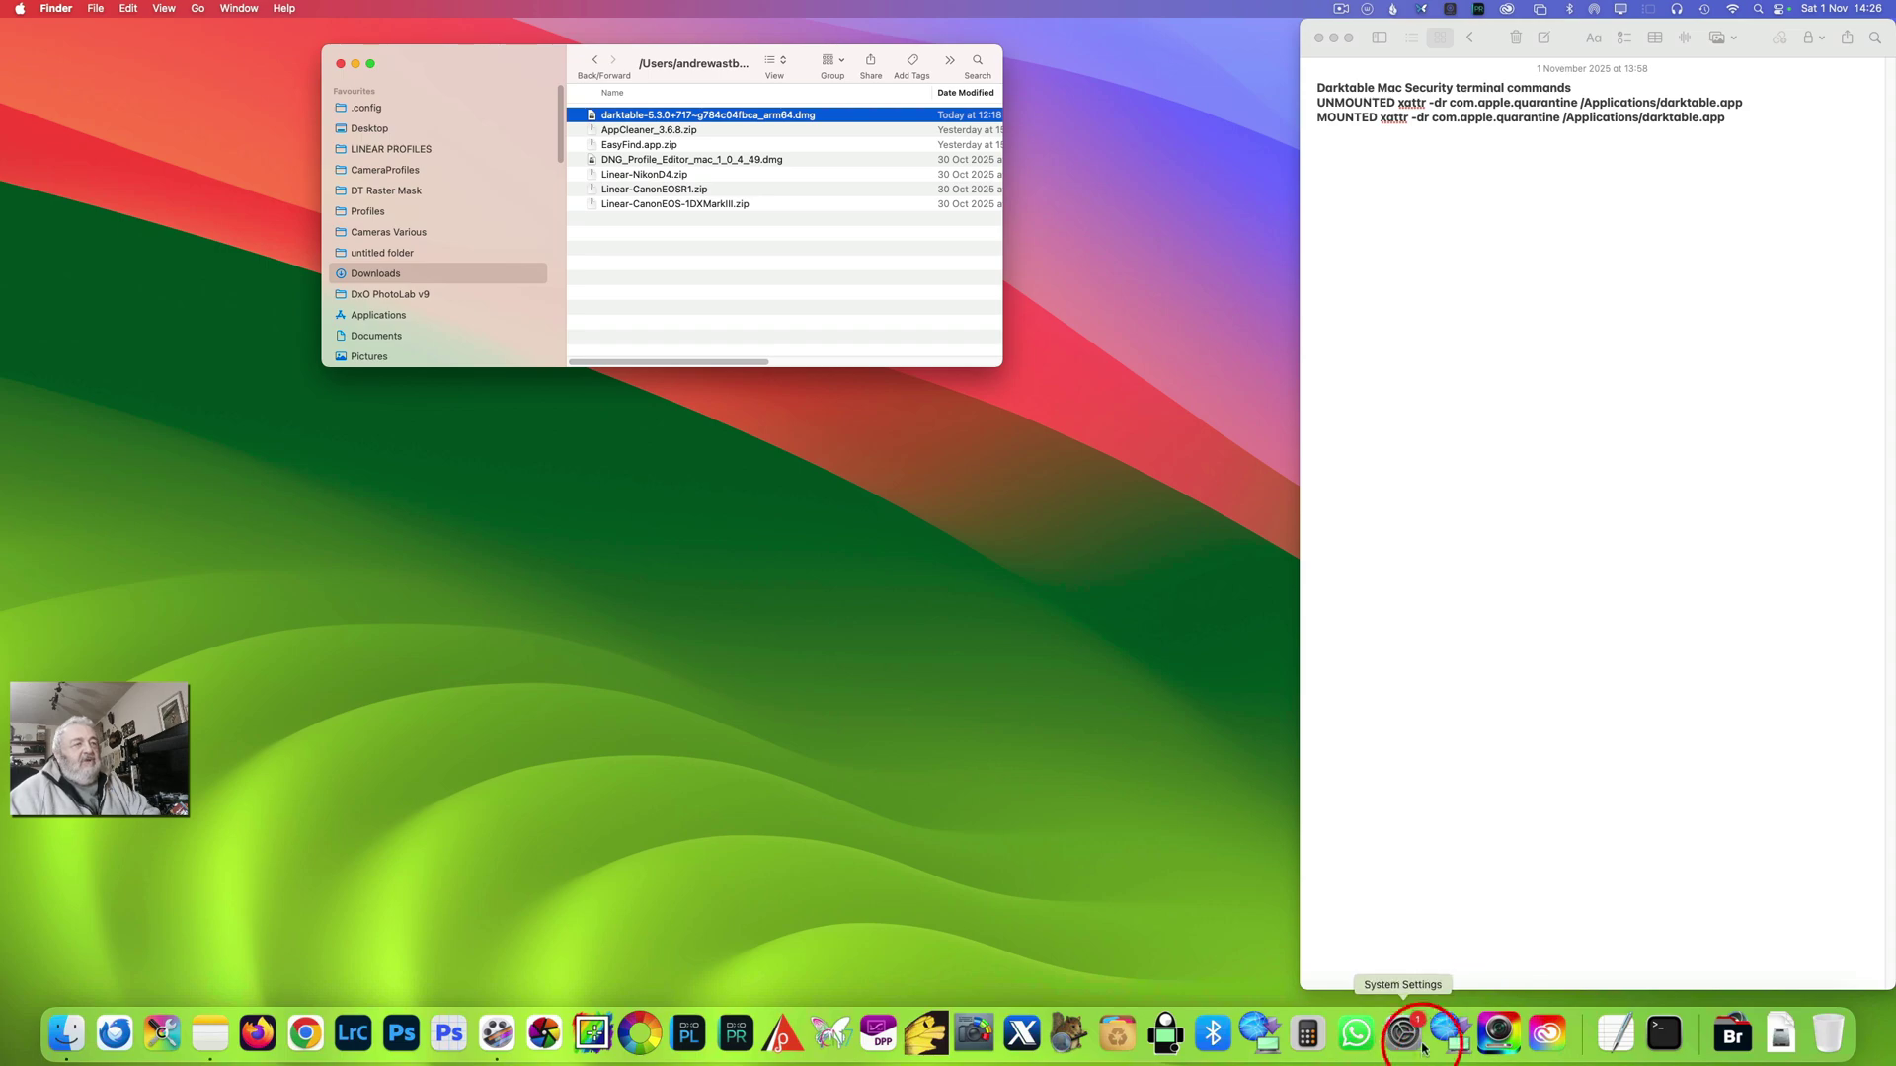
{"action": "left_click", "coordinate": [1403, 1034]}
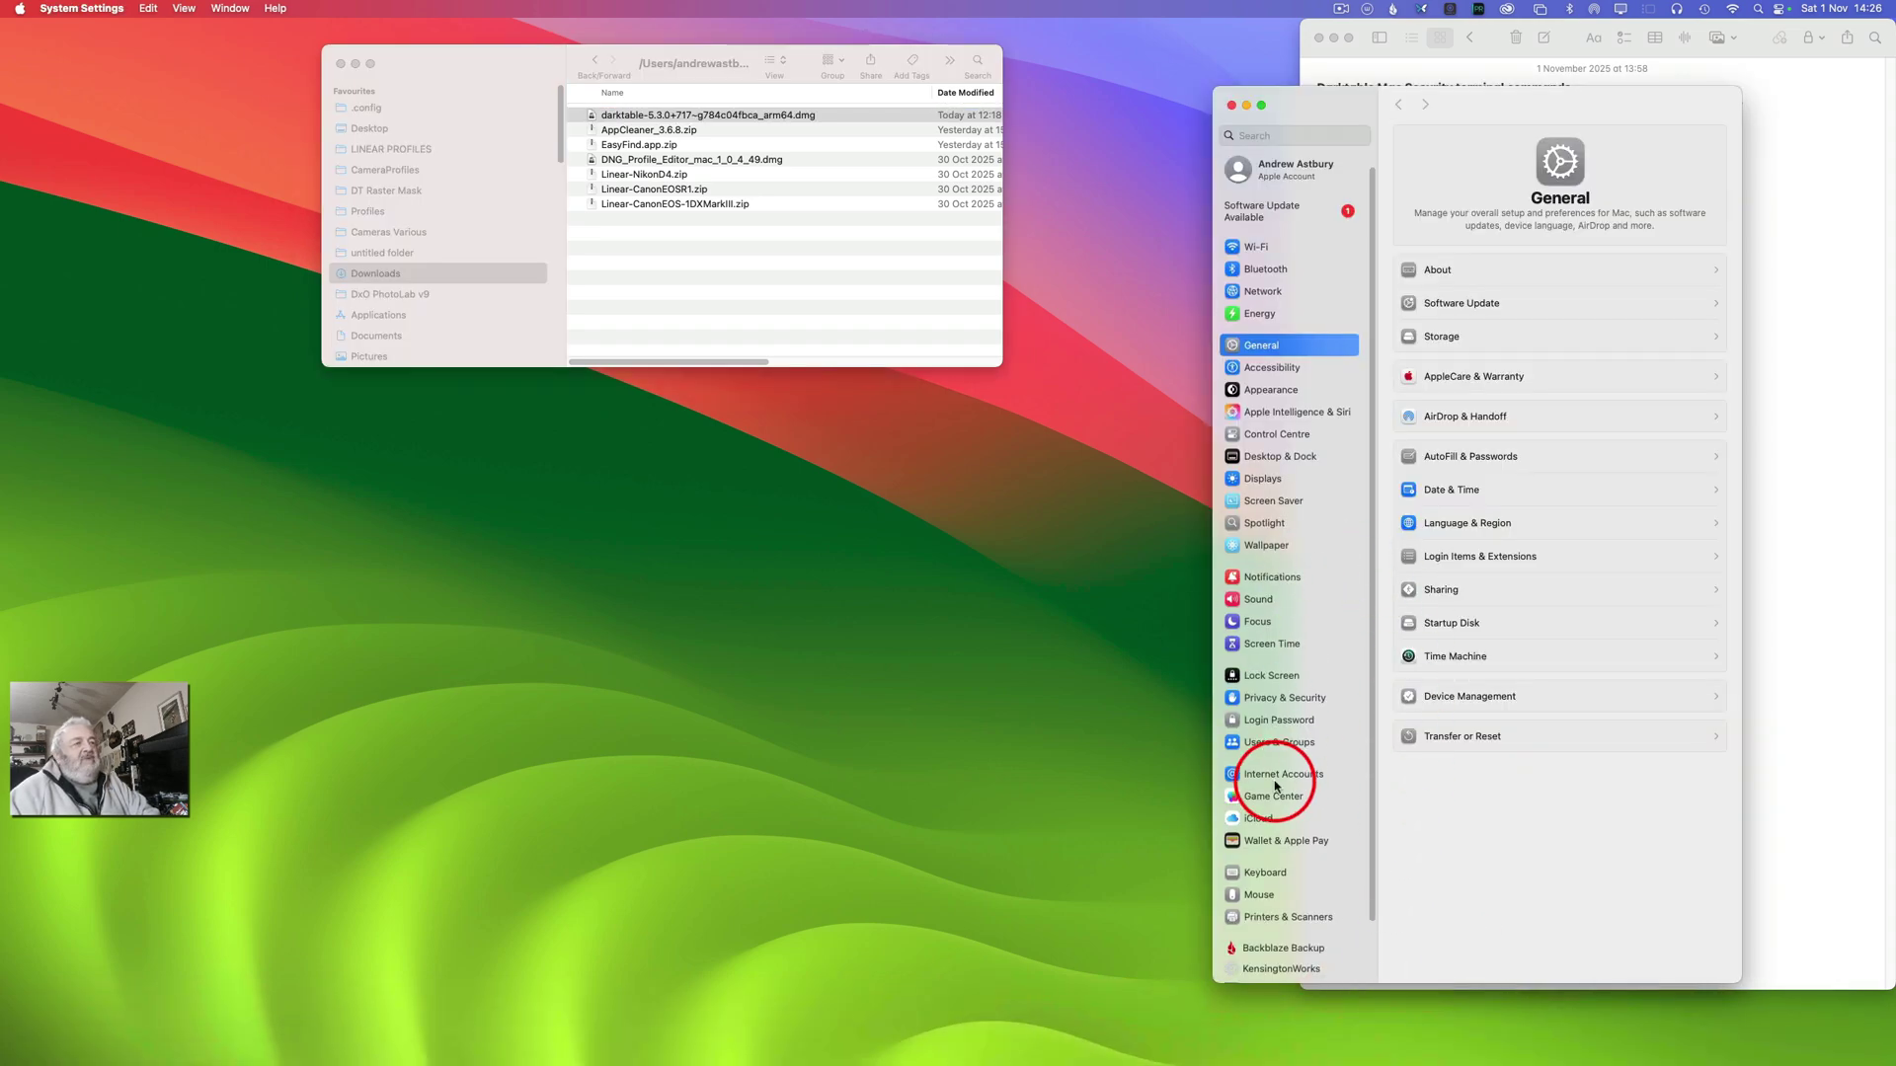
{"action": "left_click", "coordinate": [1264, 699]}
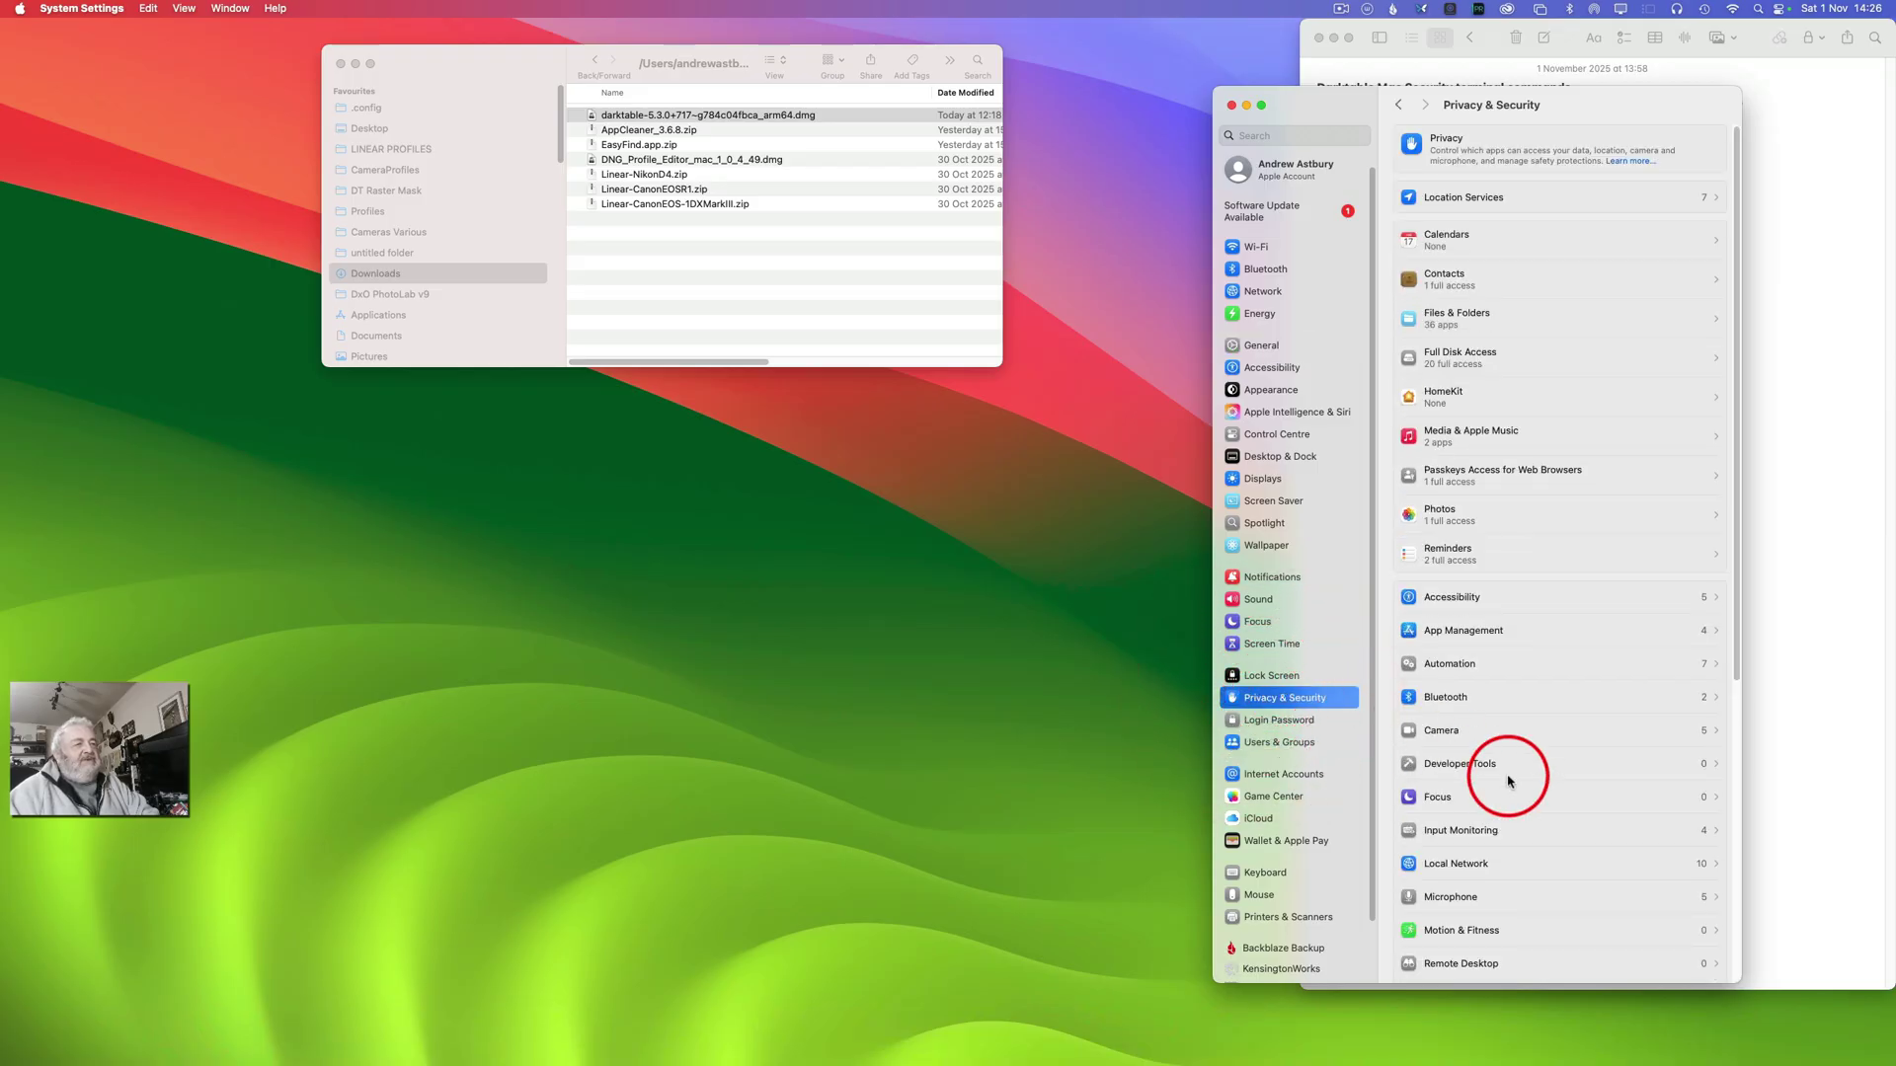
{"action": "scroll", "coordinate": [1508, 778], "scroll_direction": "down", "scroll_amount": 10}
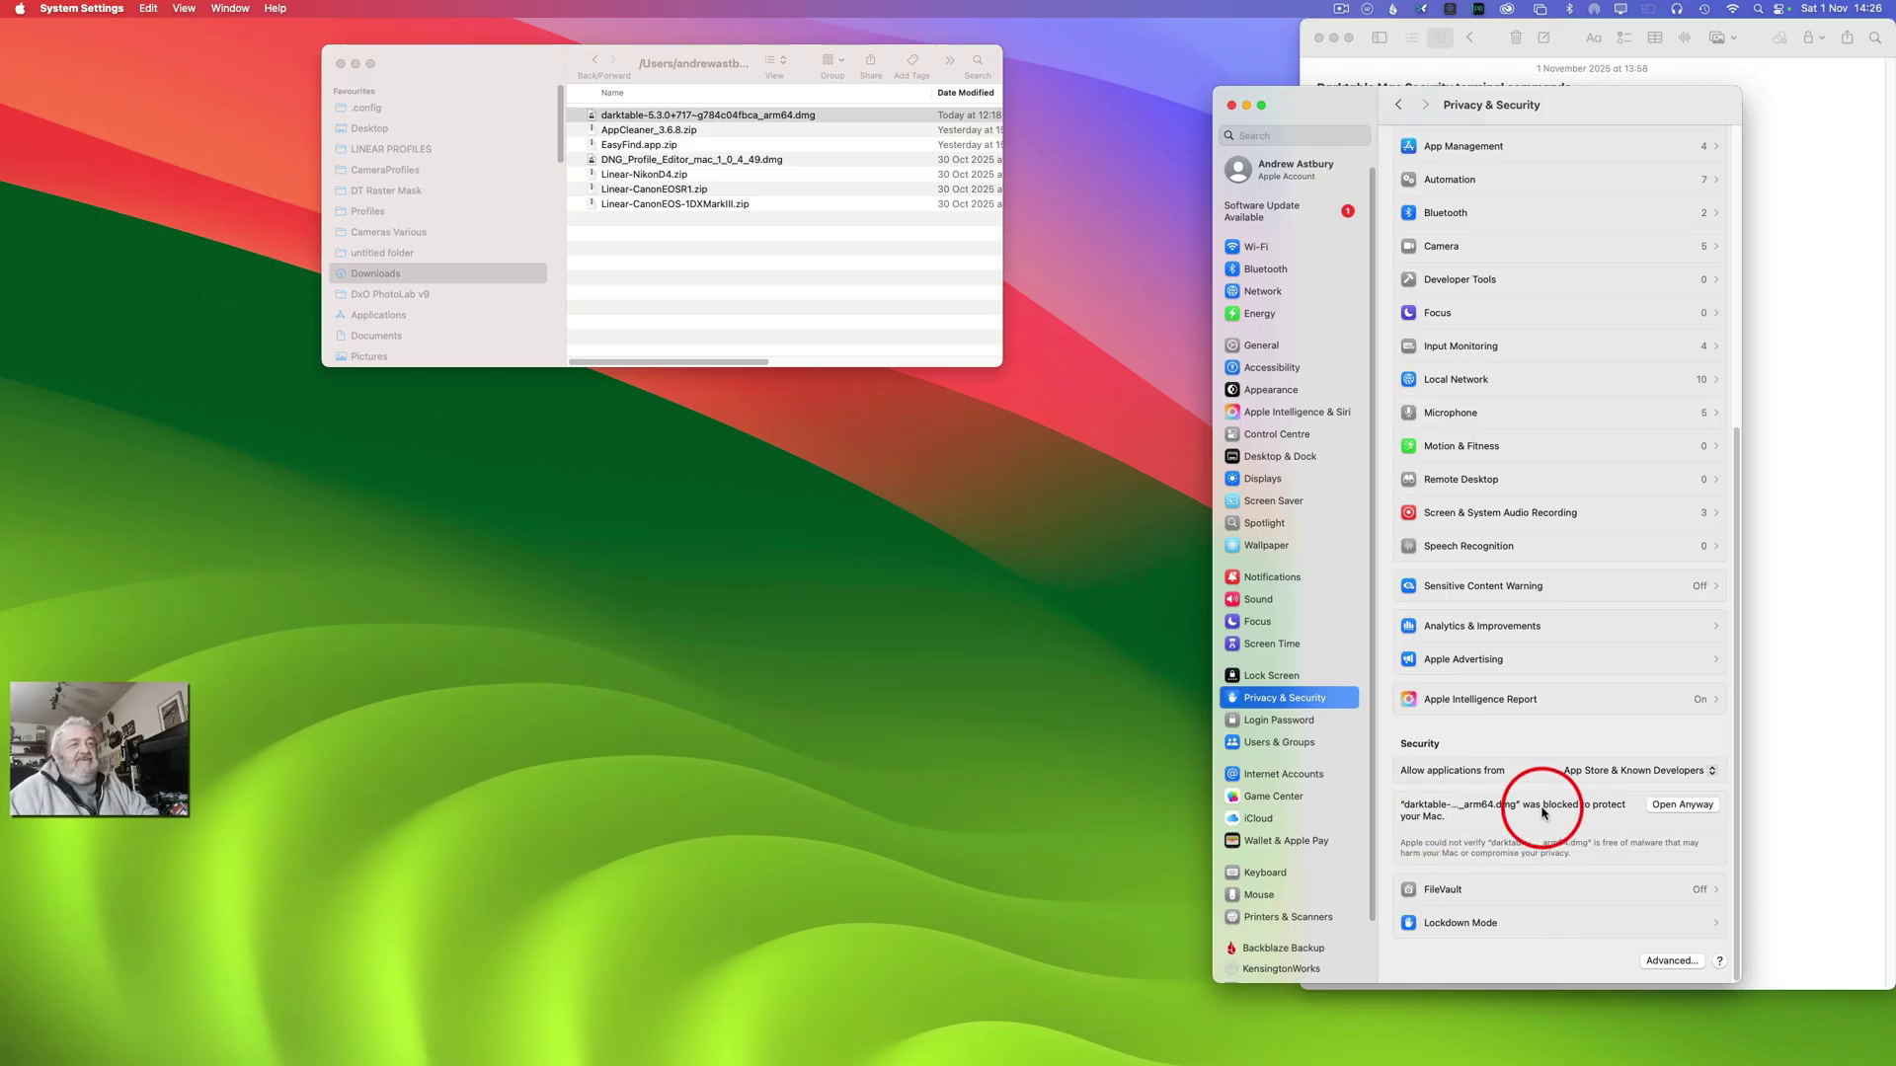
{"action": "left_click", "coordinate": [1688, 808]}
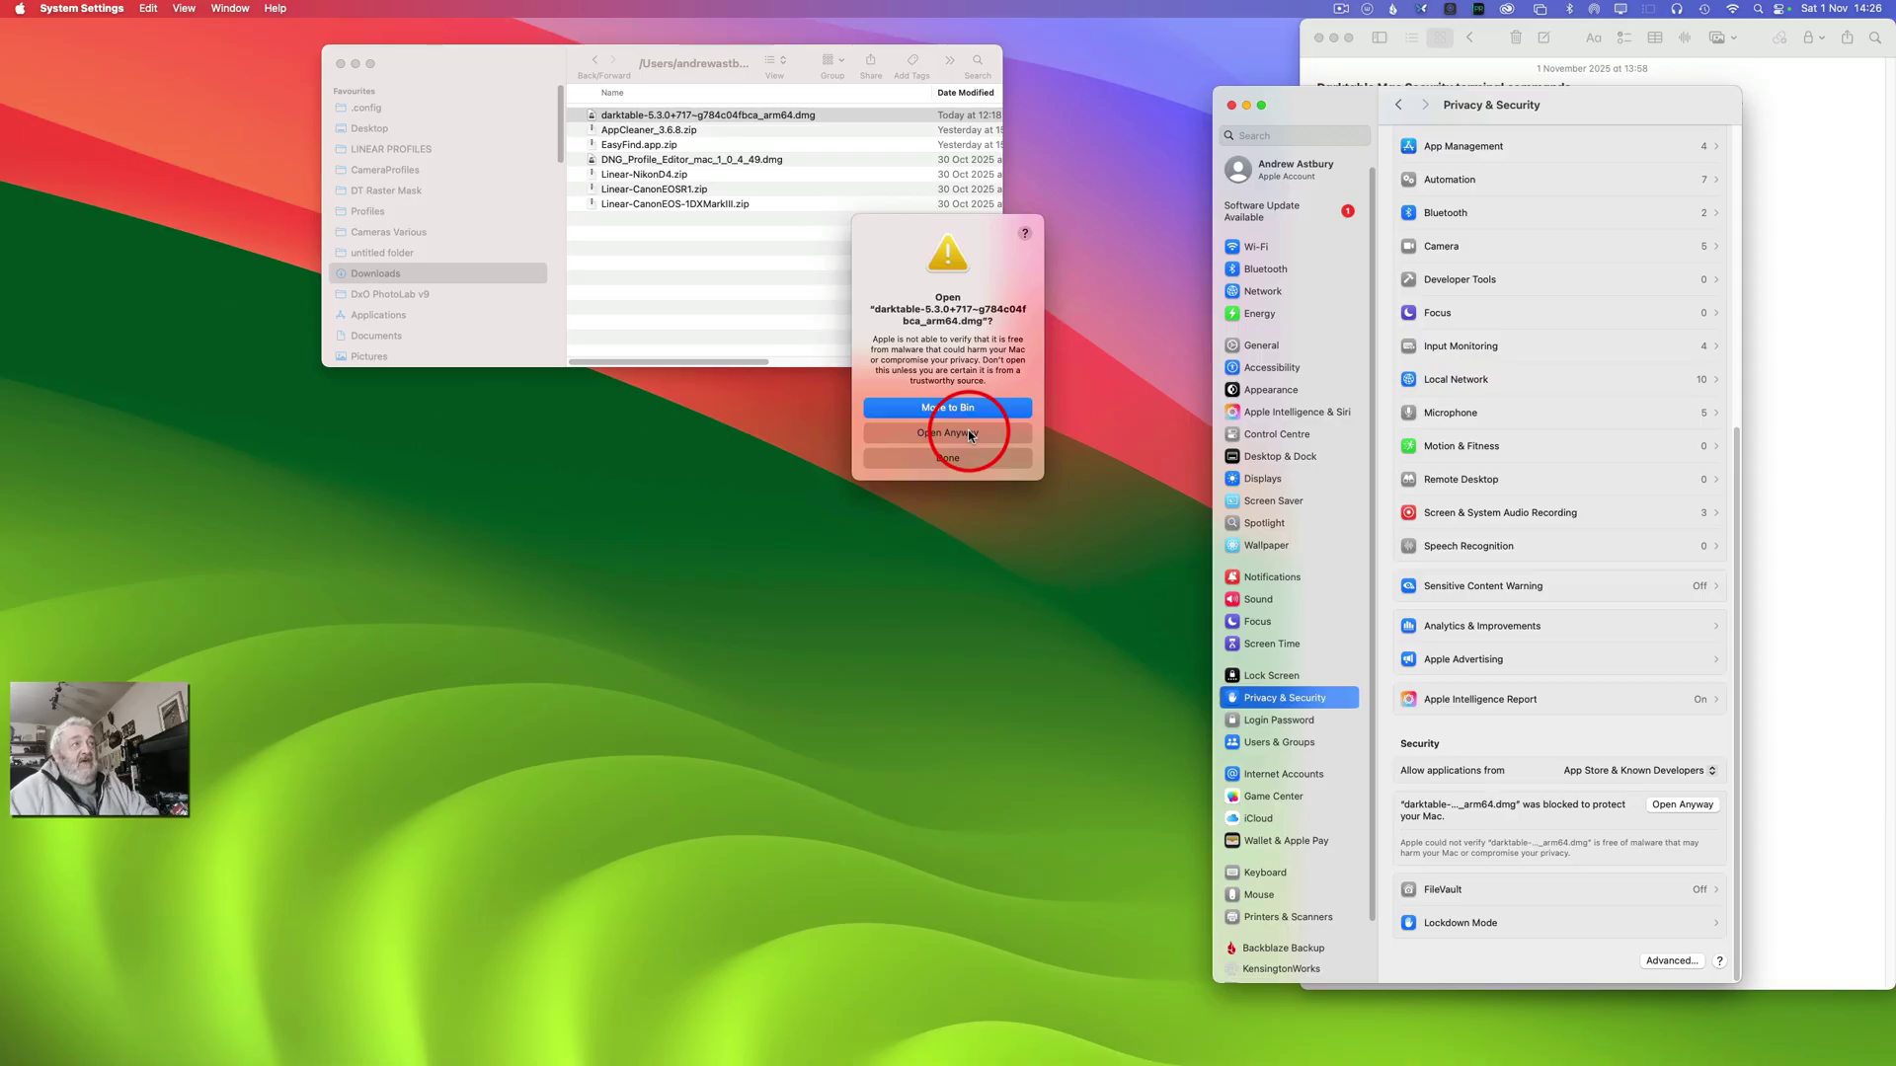
{"action": "left_click", "coordinate": [948, 432]}
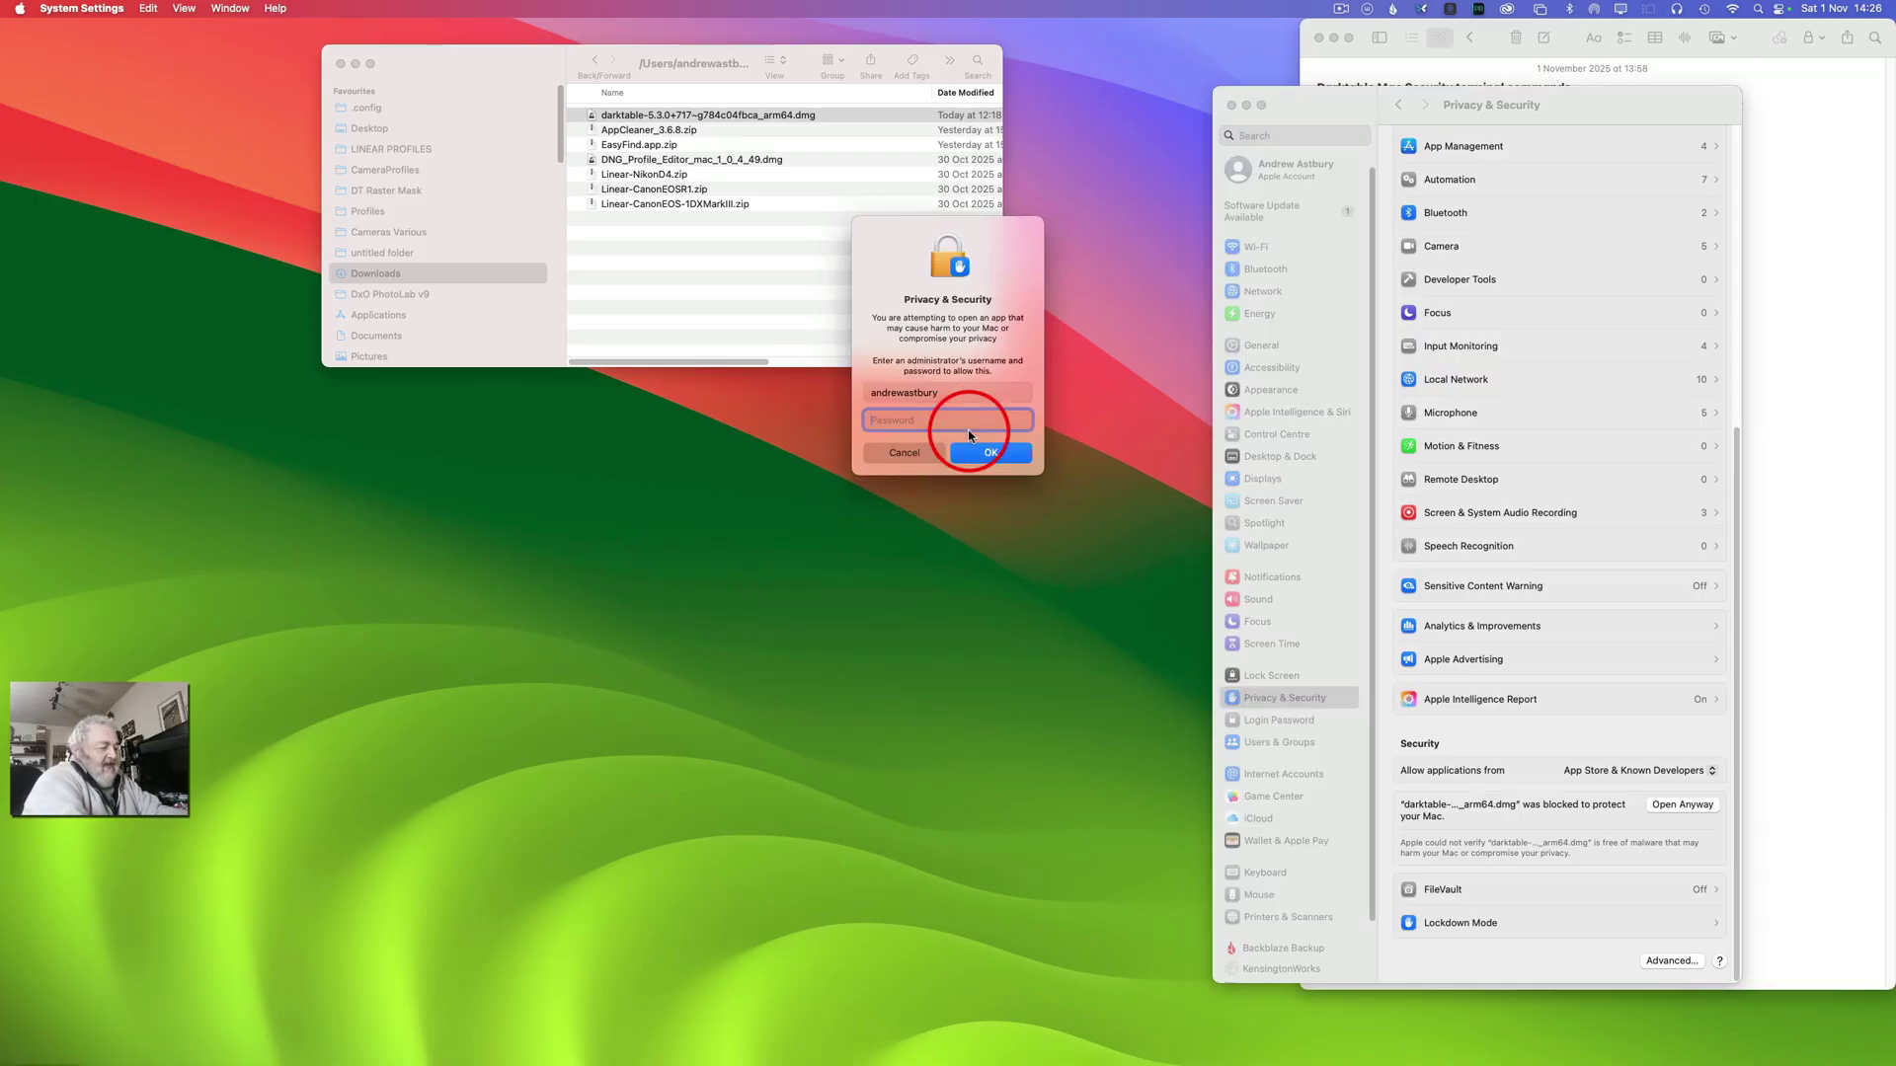
{"action": "type", "text": "••"}
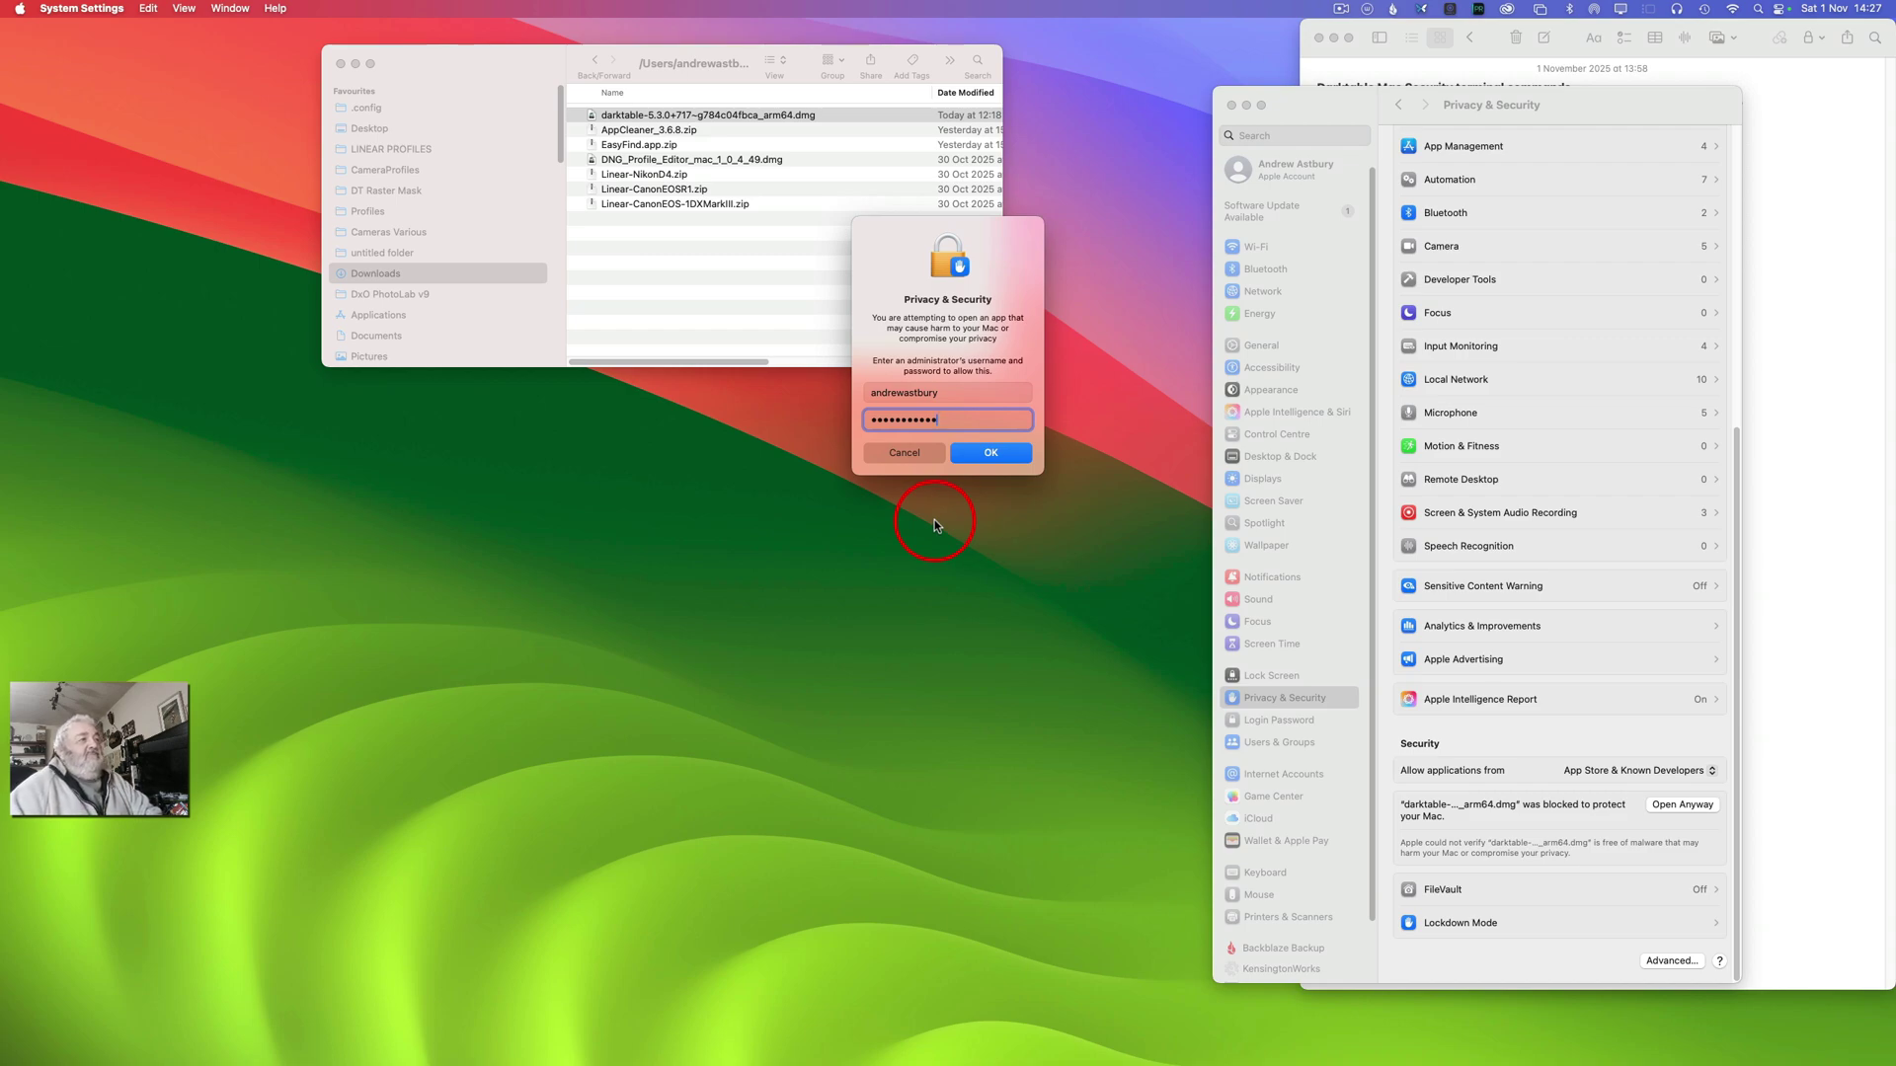
{"action": "left_click", "coordinate": [987, 449]}
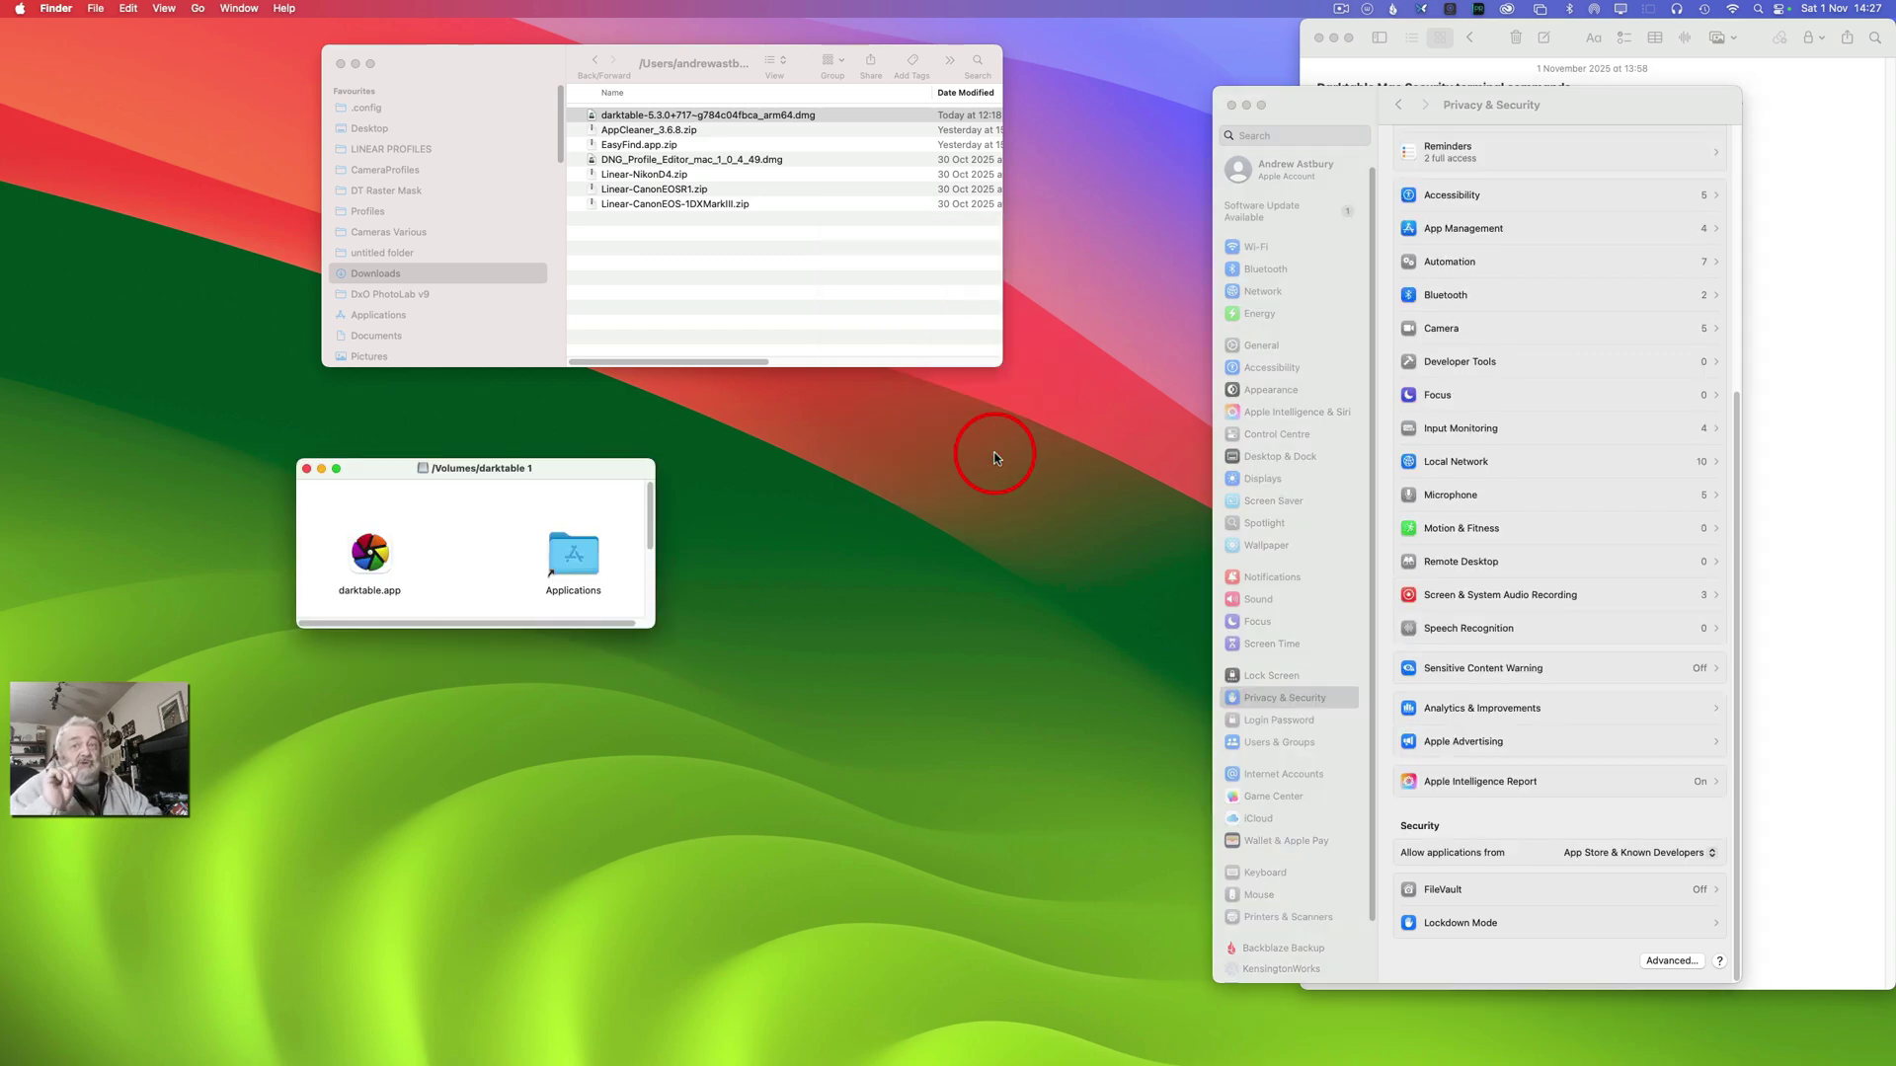
Copy darktable.app from the mounted image into Applications, replacing the older version.
{"action": "left_click", "coordinate": [359, 561]}
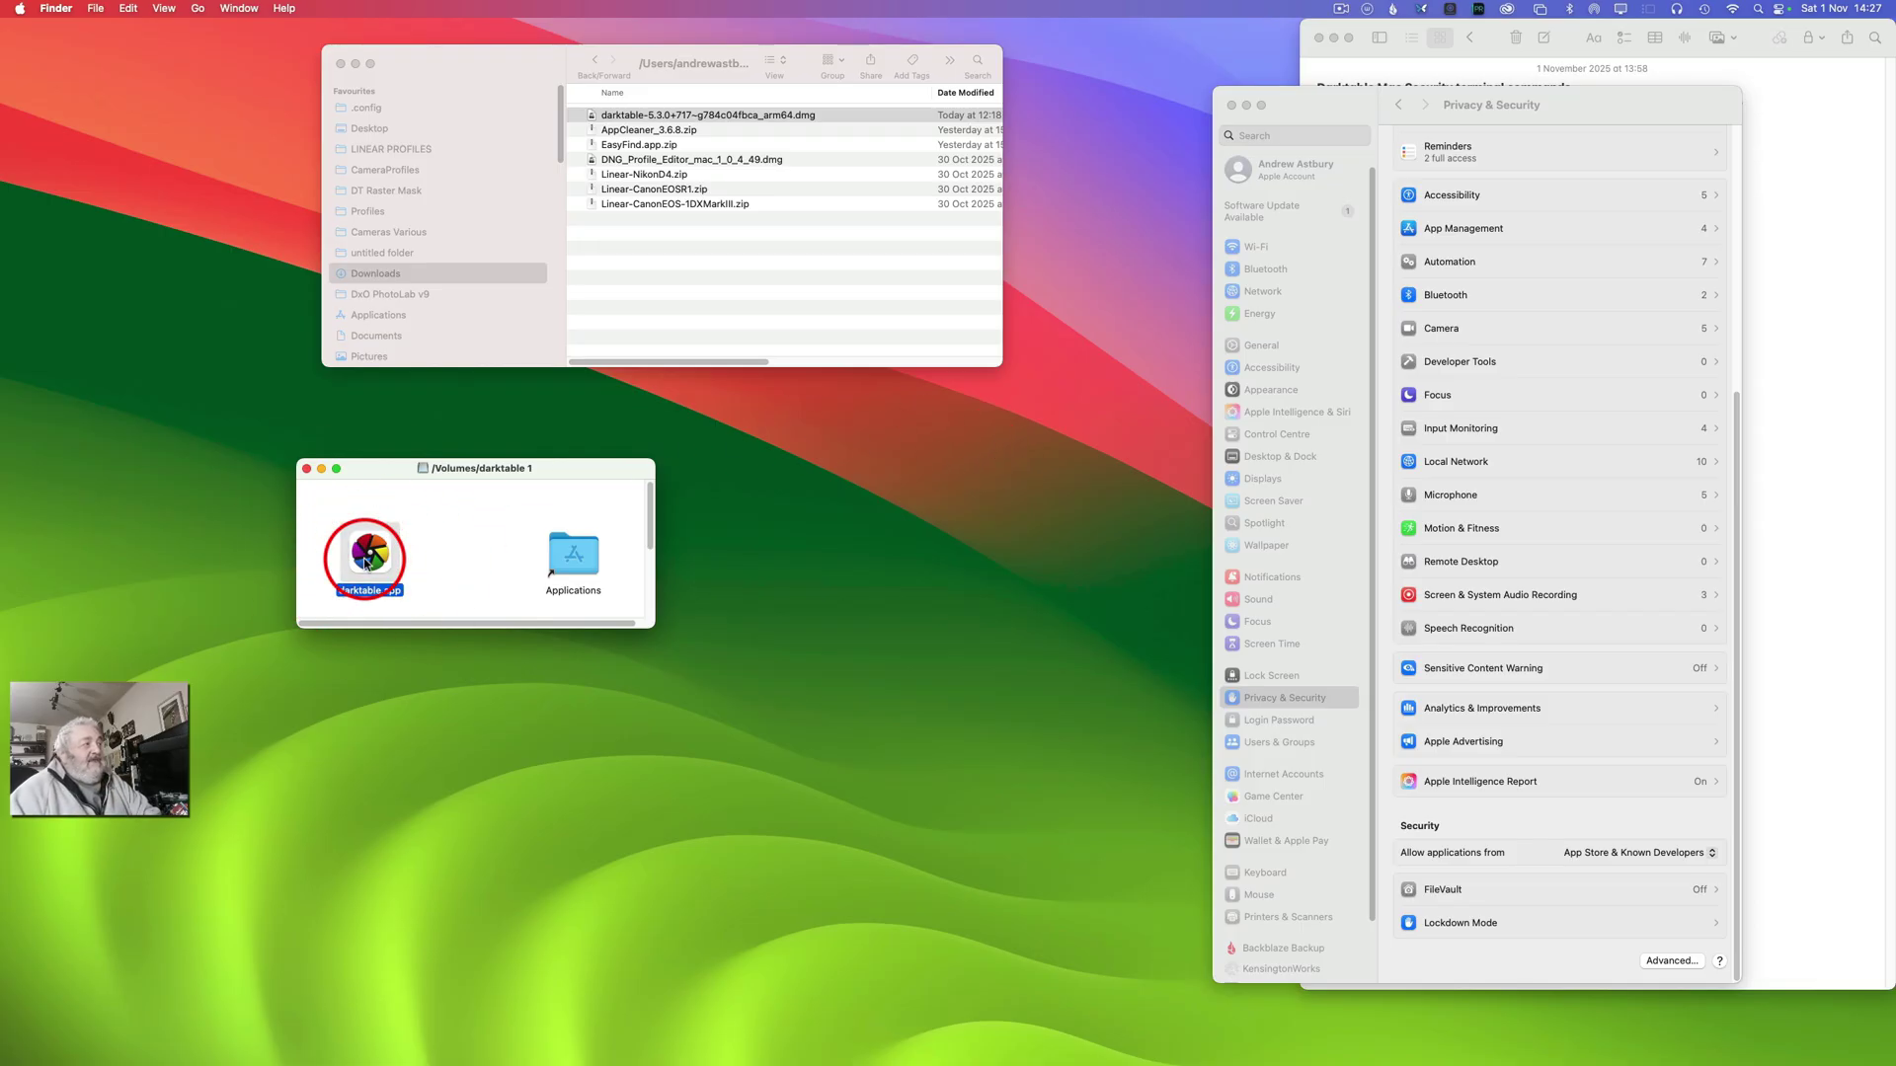
{"action": "left_click_drag", "start_coordinate": [364, 564], "coordinate": [559, 559]}
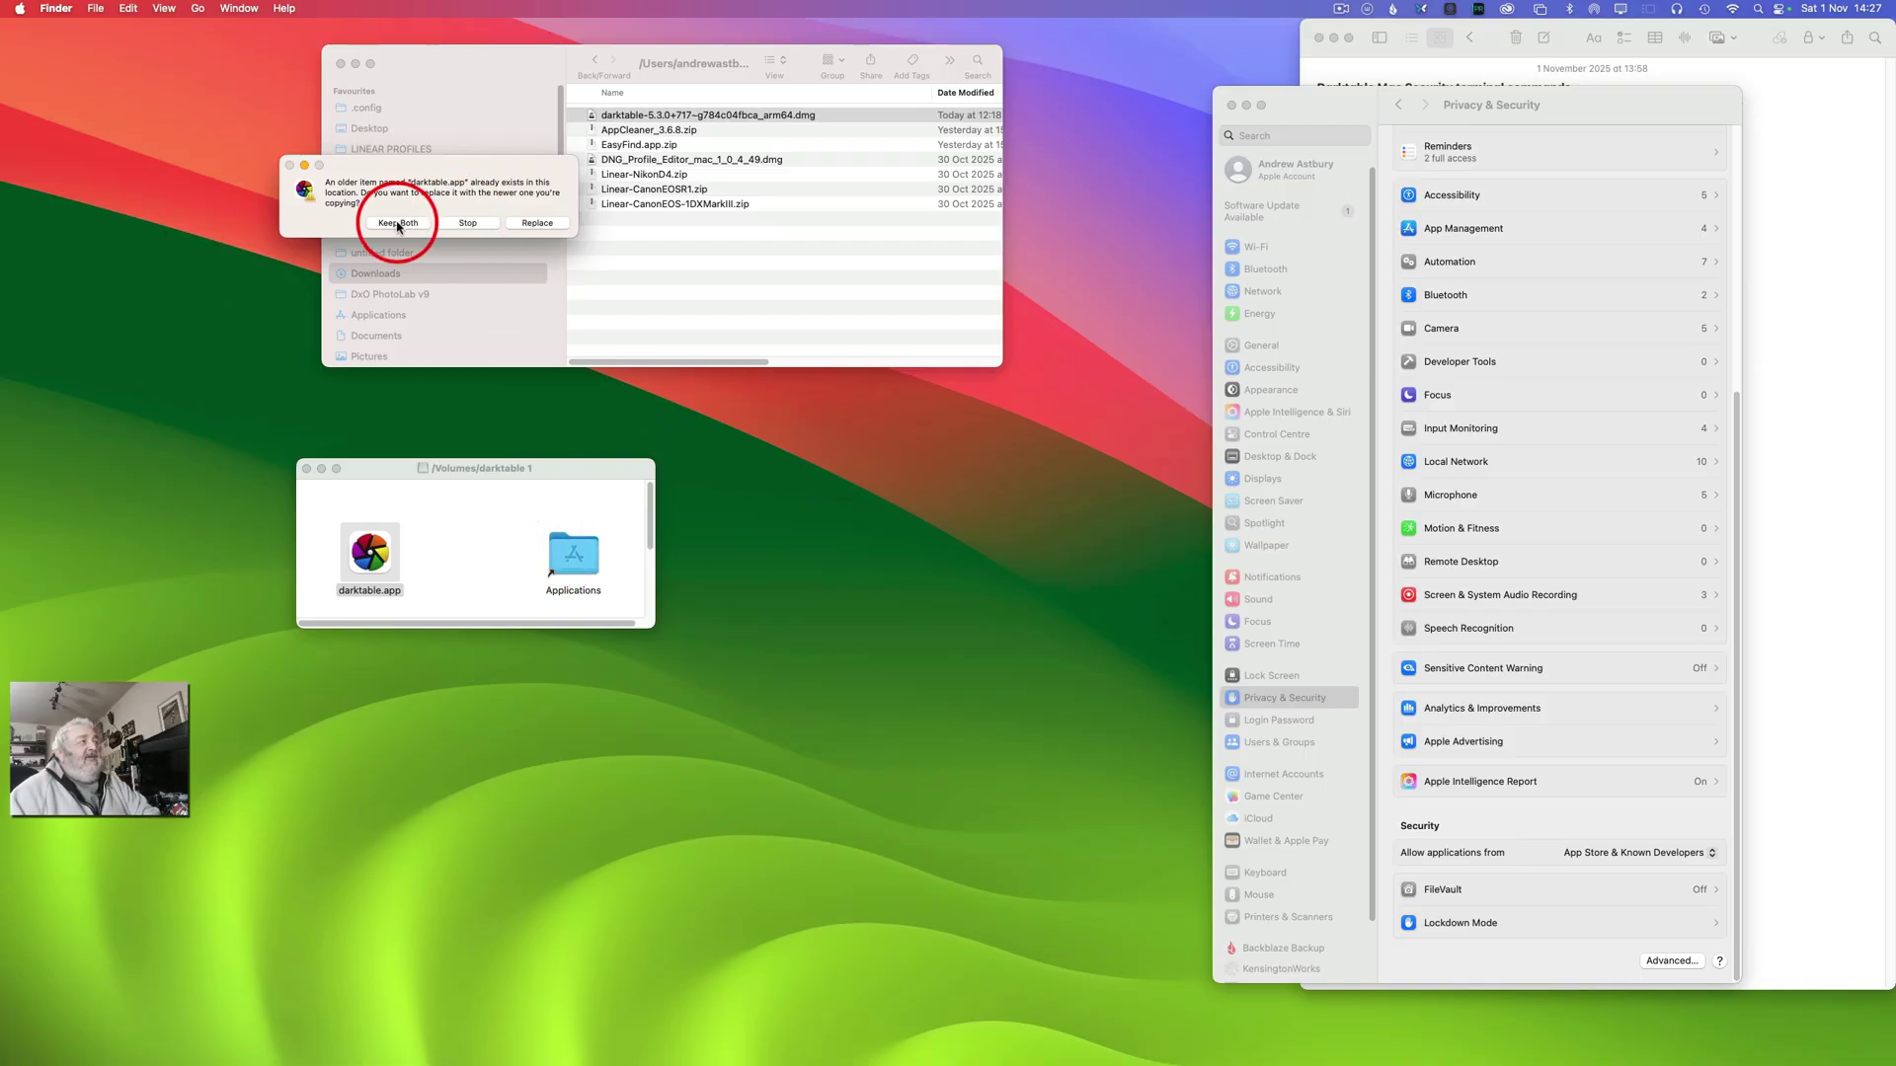
{"action": "left_click", "coordinate": [538, 224]}
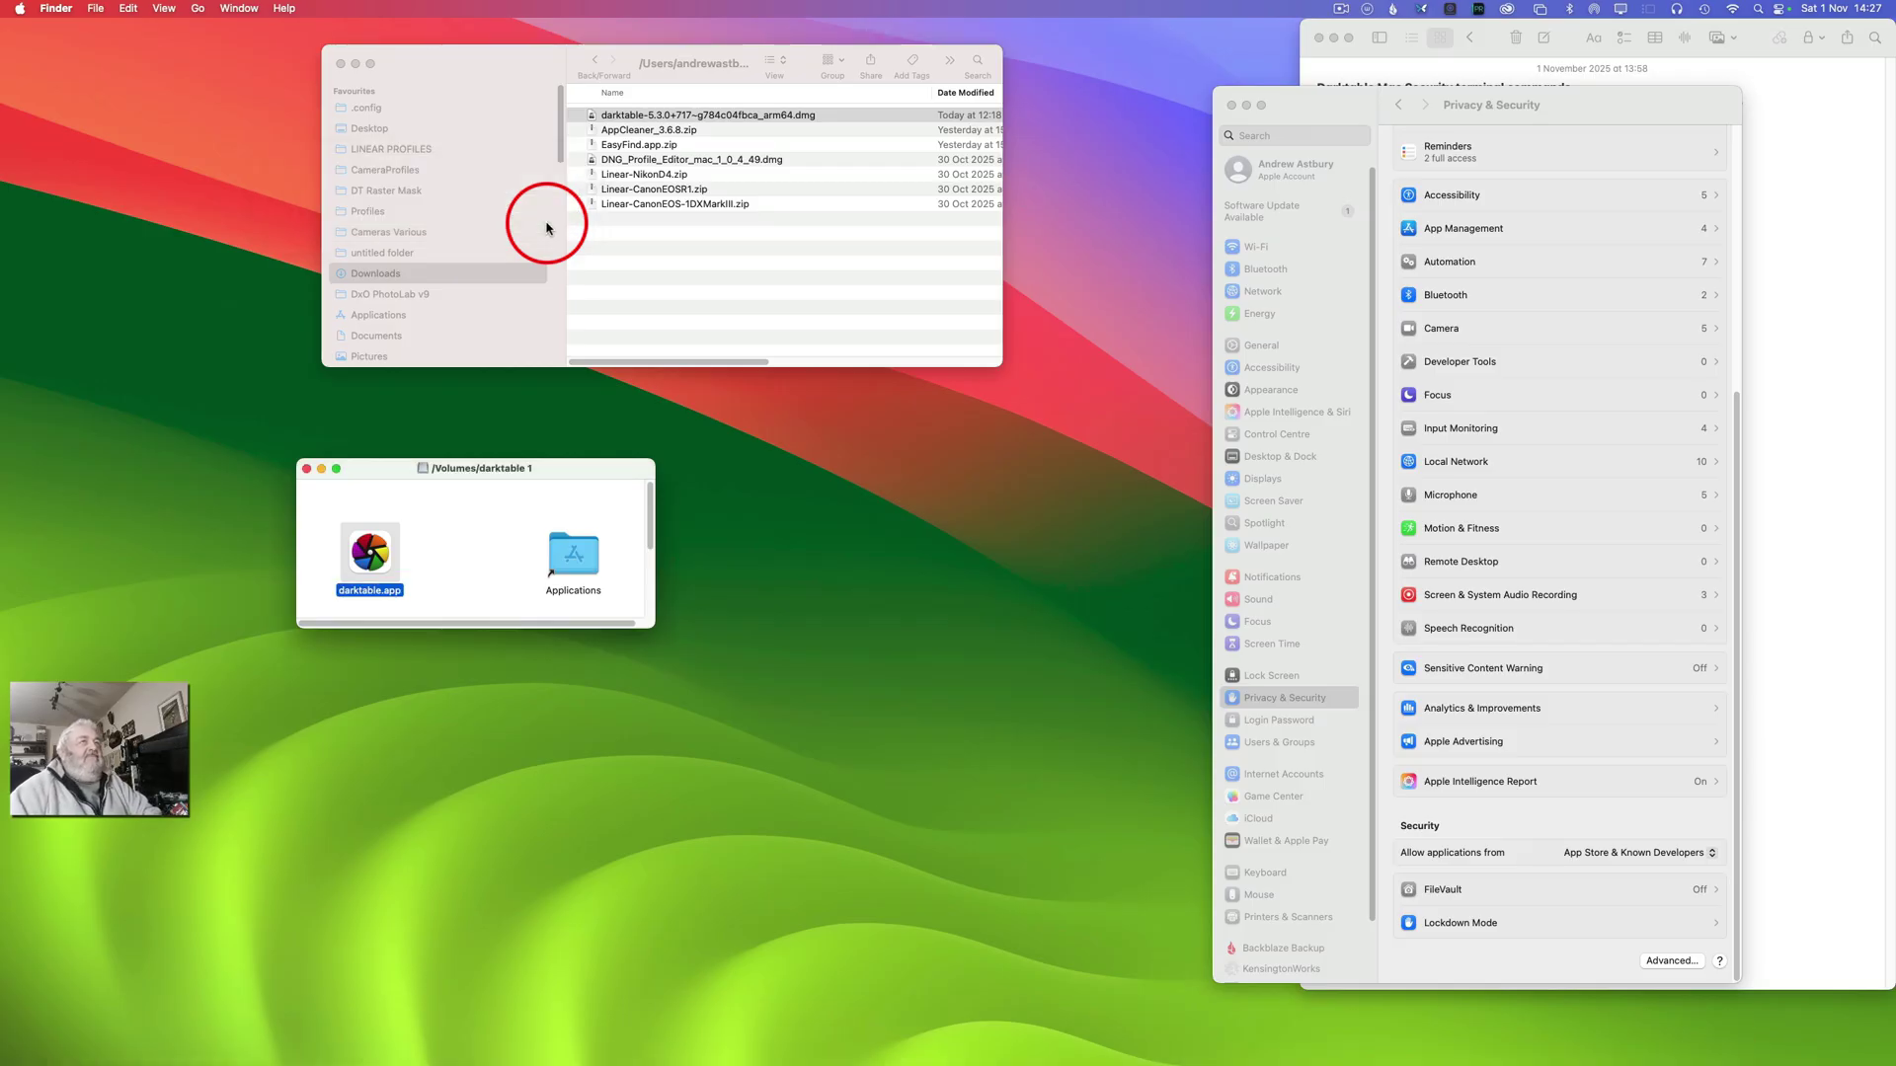
{"action": "mouse_move", "coordinate": [401, 1047]}
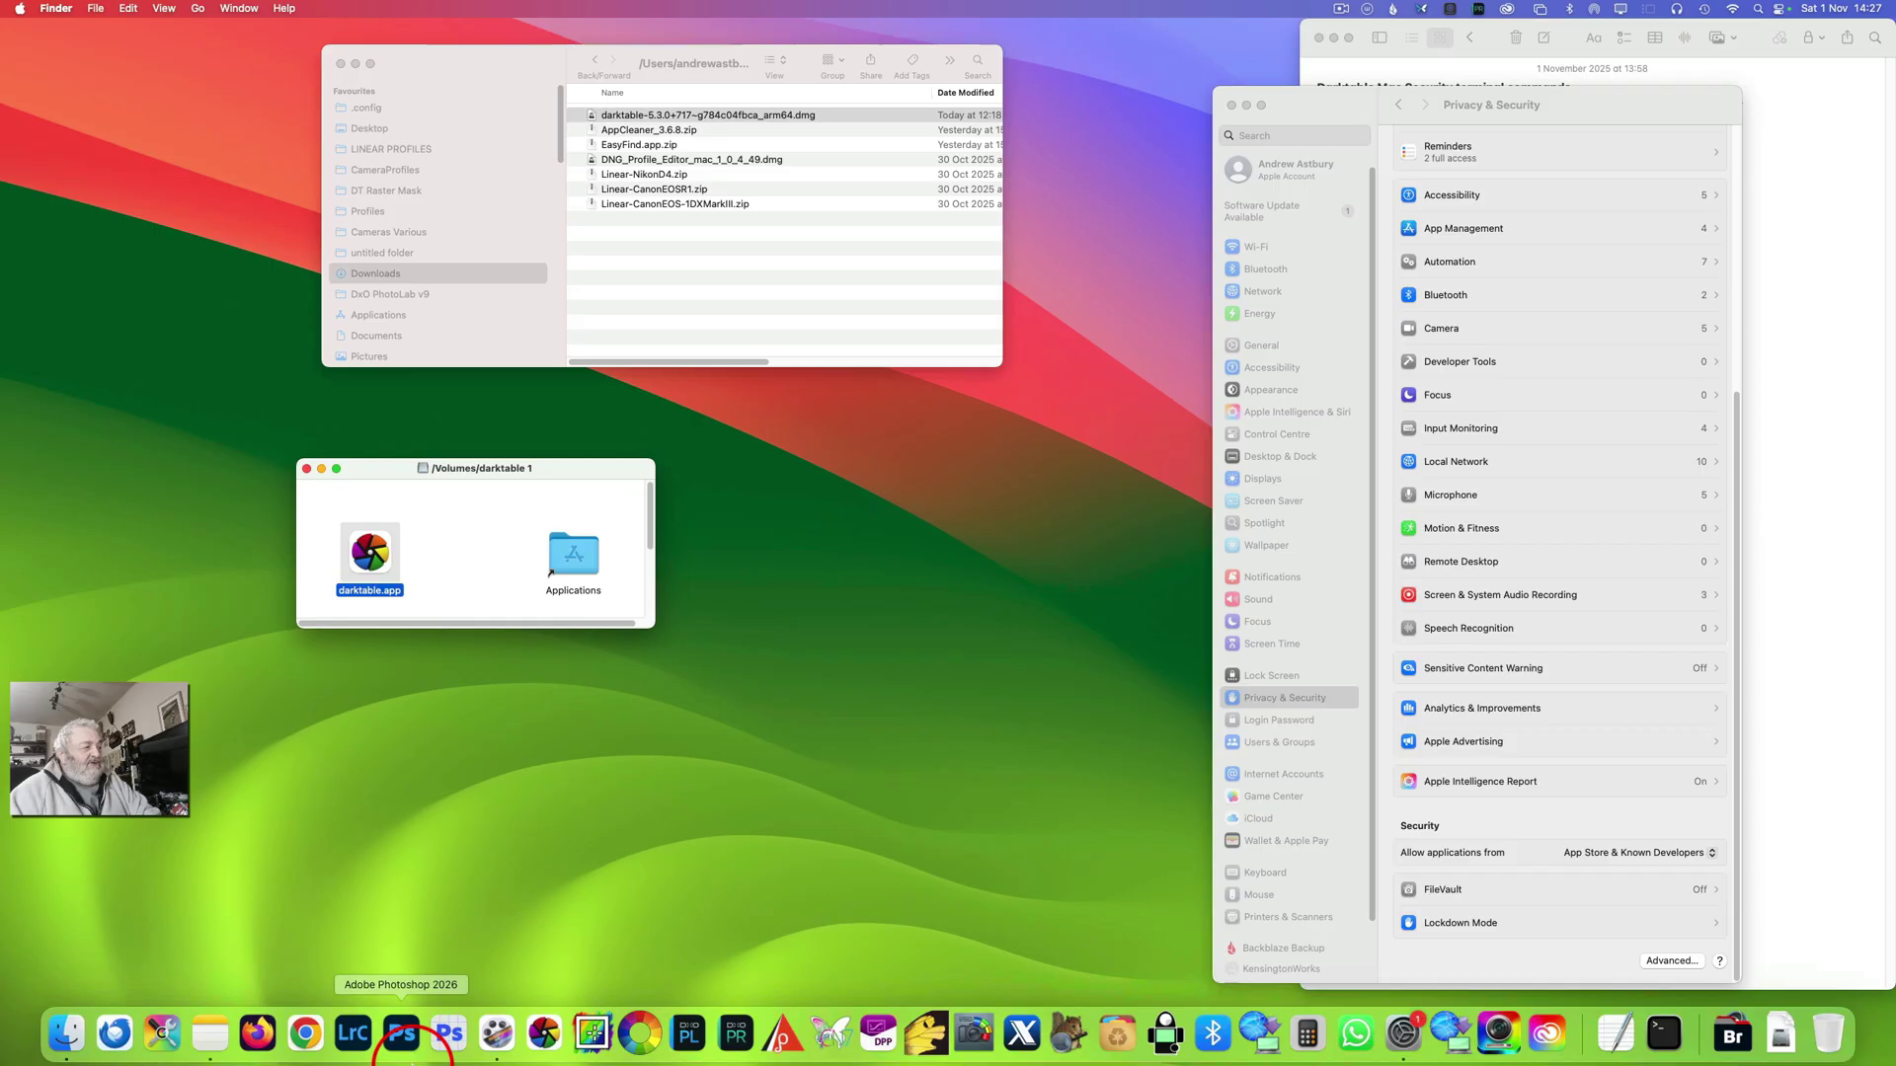
{"action": "left_click", "coordinate": [548, 1036]}
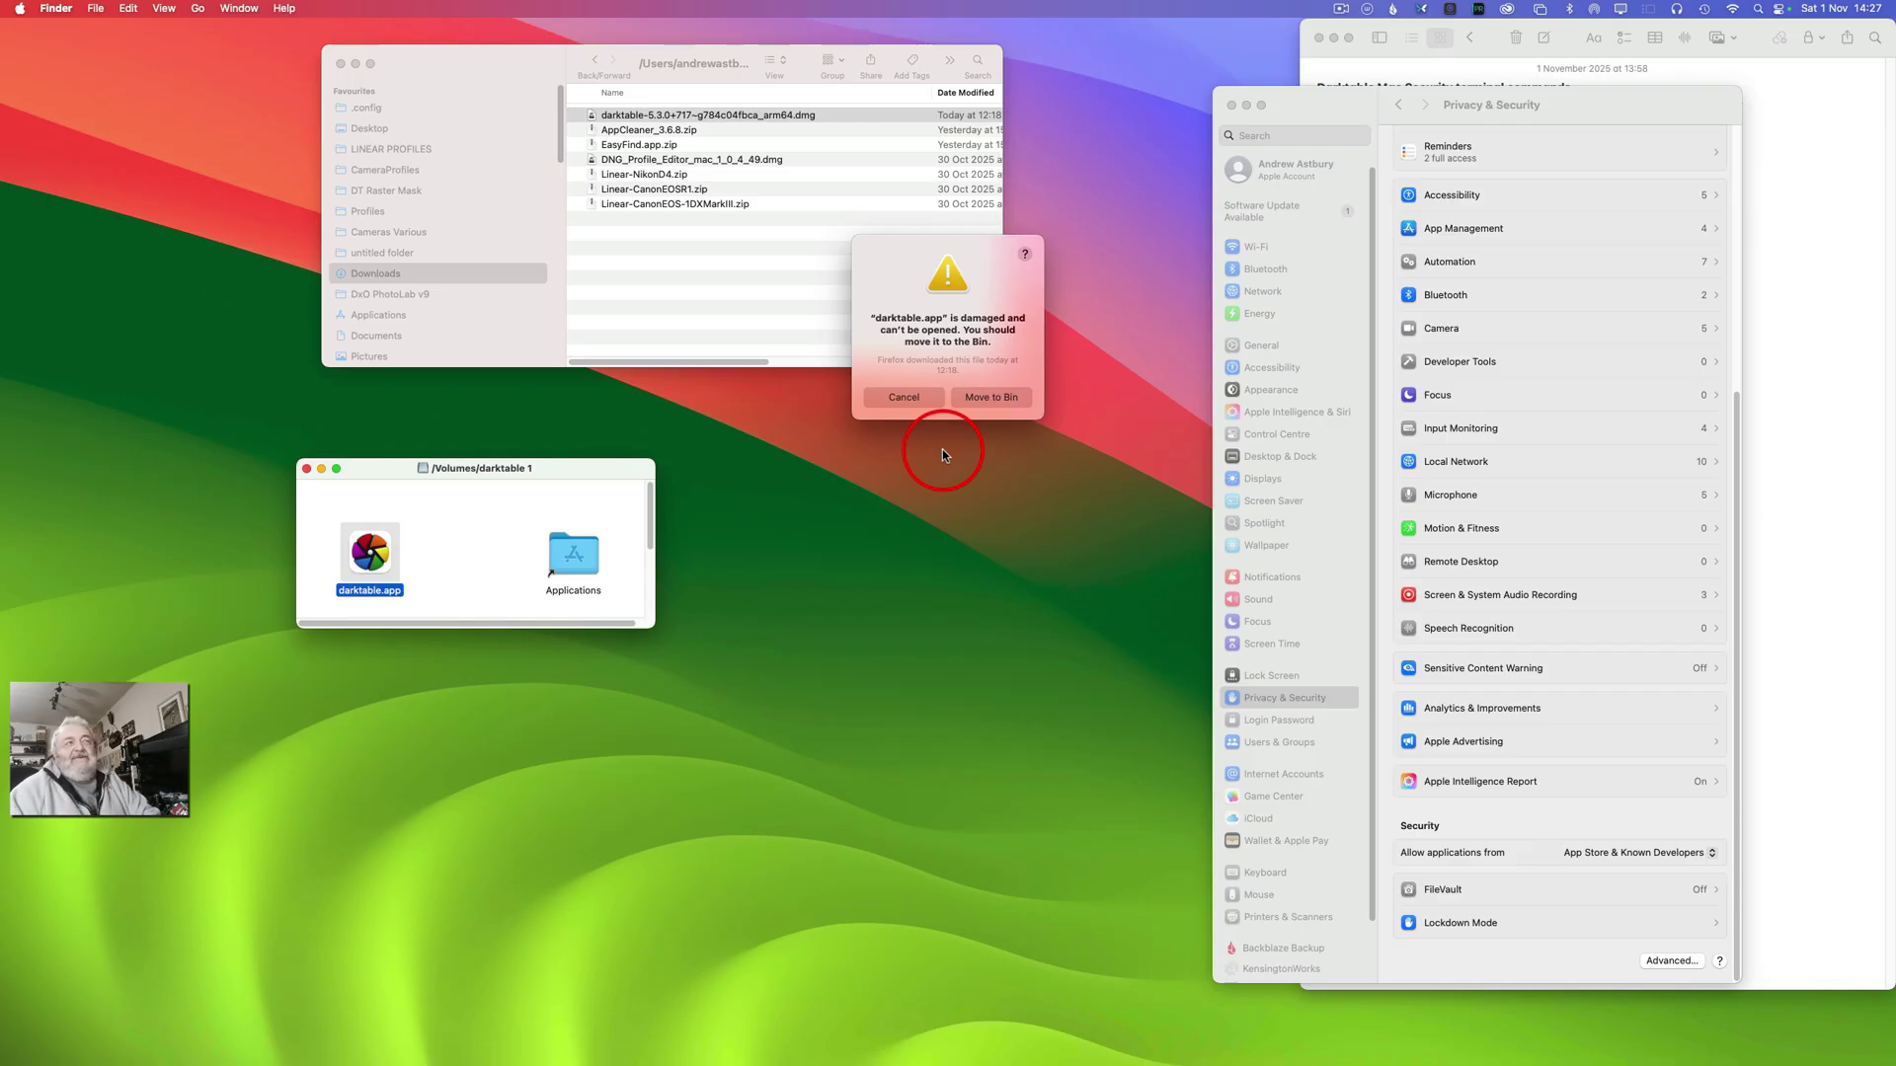
{"action": "left_click", "coordinate": [904, 398]}
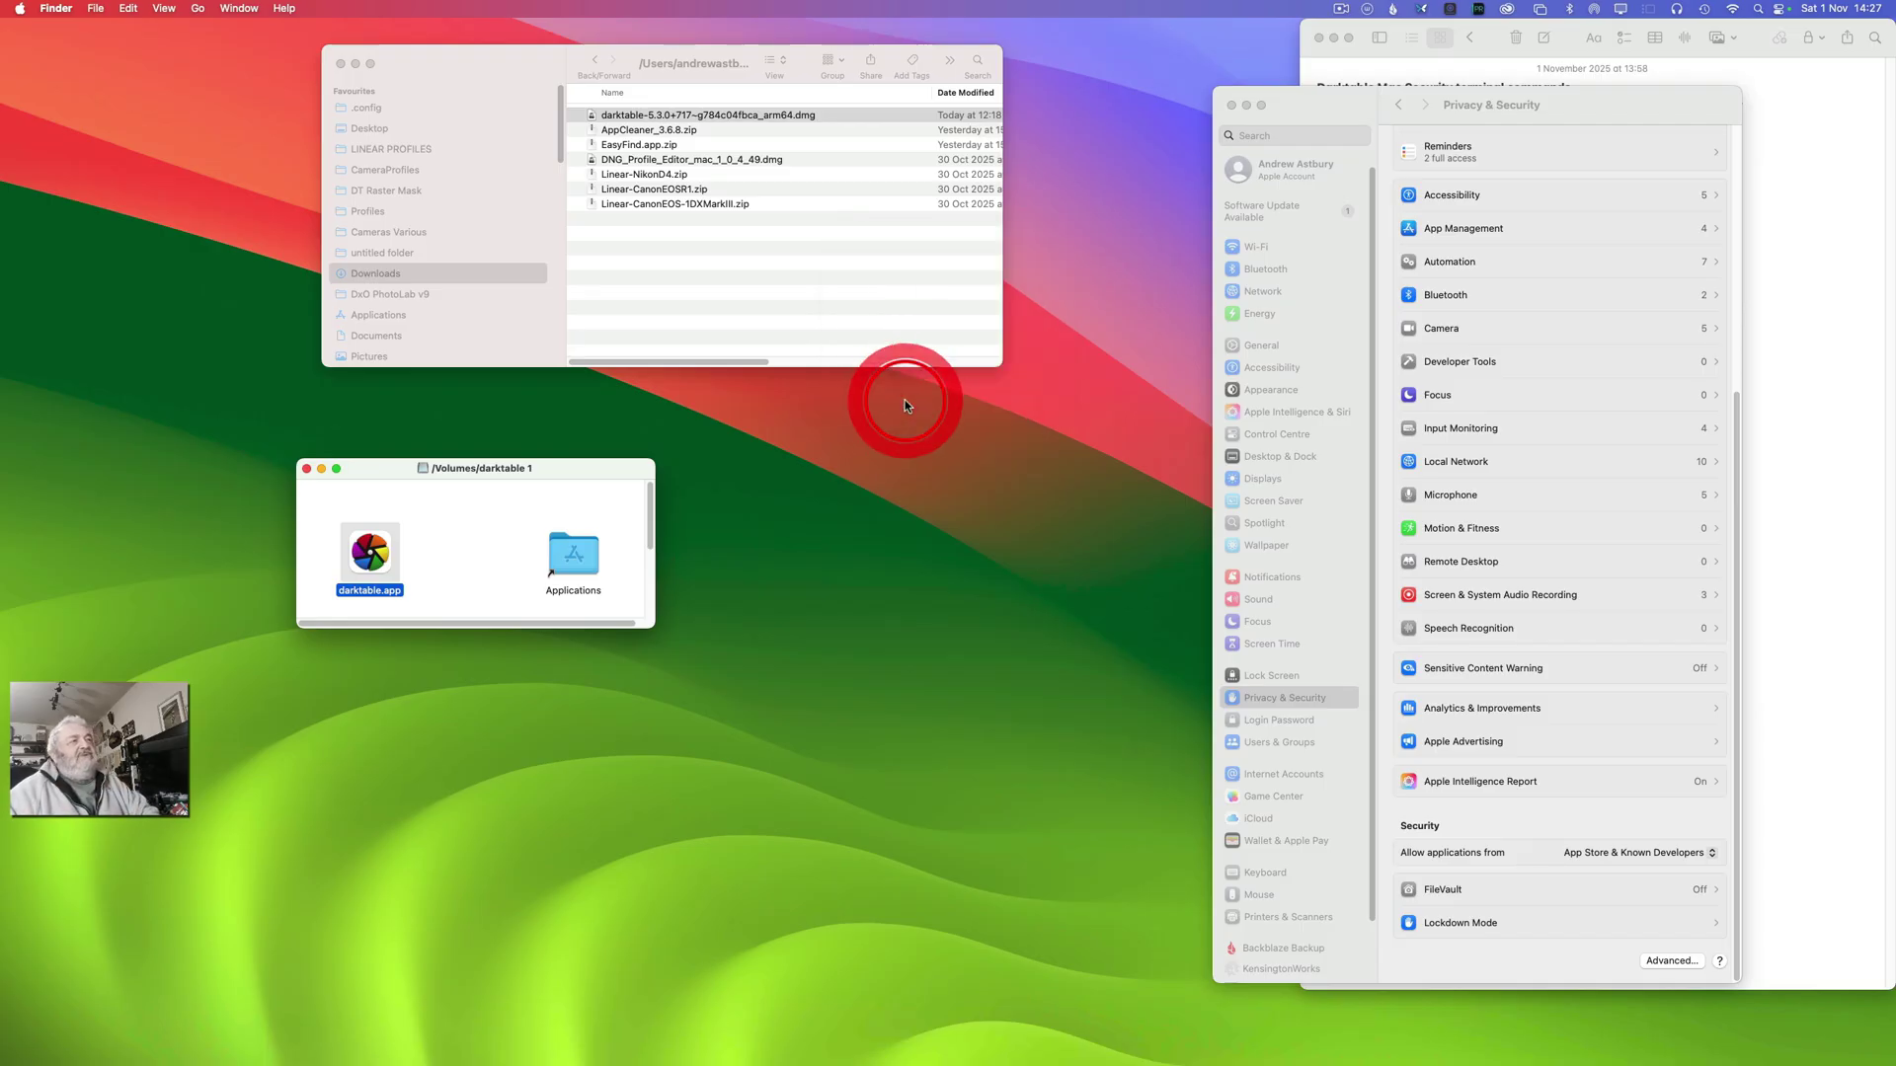
Copy the MOUNTED line's 'xattr -dr com.apple.quarantine /Applications/darktable.app' command from the note.
{"action": "left_click", "coordinate": [1782, 388]}
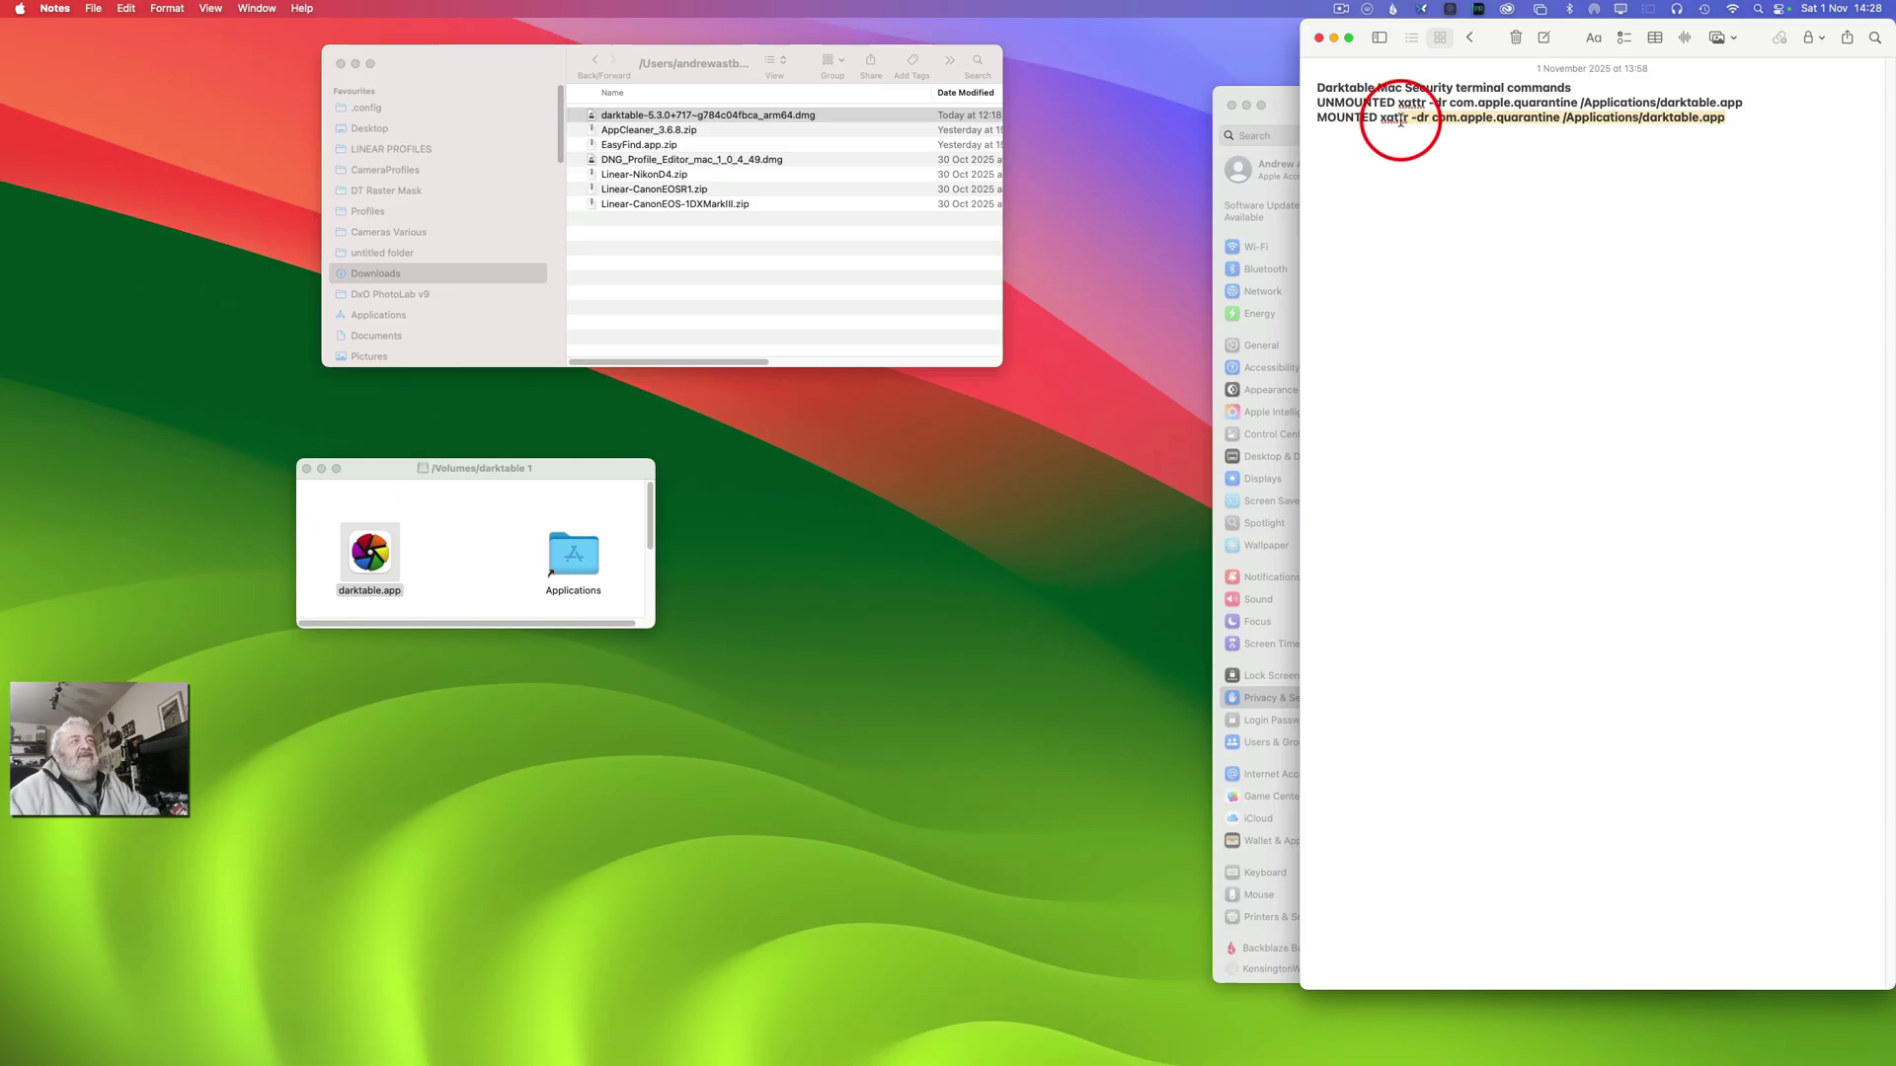
{"action": "left_click", "coordinate": [1431, 118], "text": "shift"}
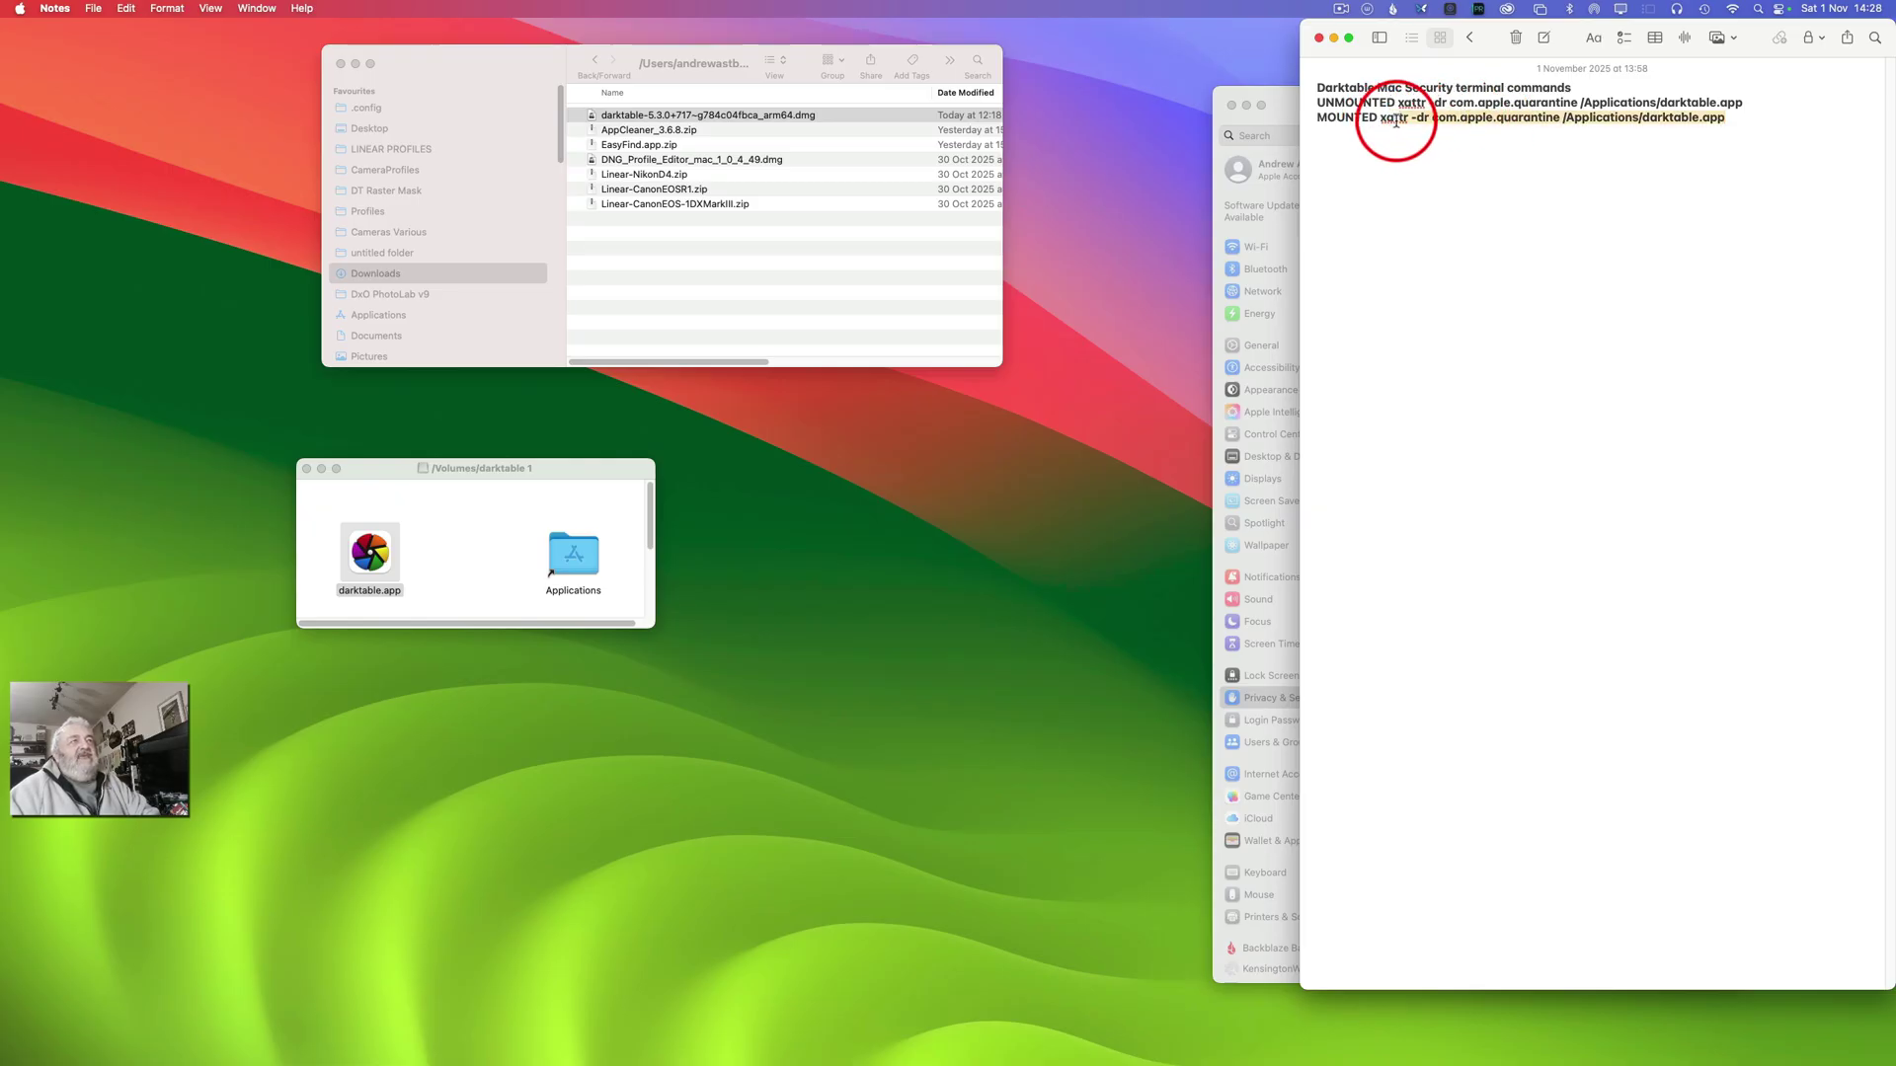
{"action": "left_click", "coordinate": [1381, 119], "text": "shift"}
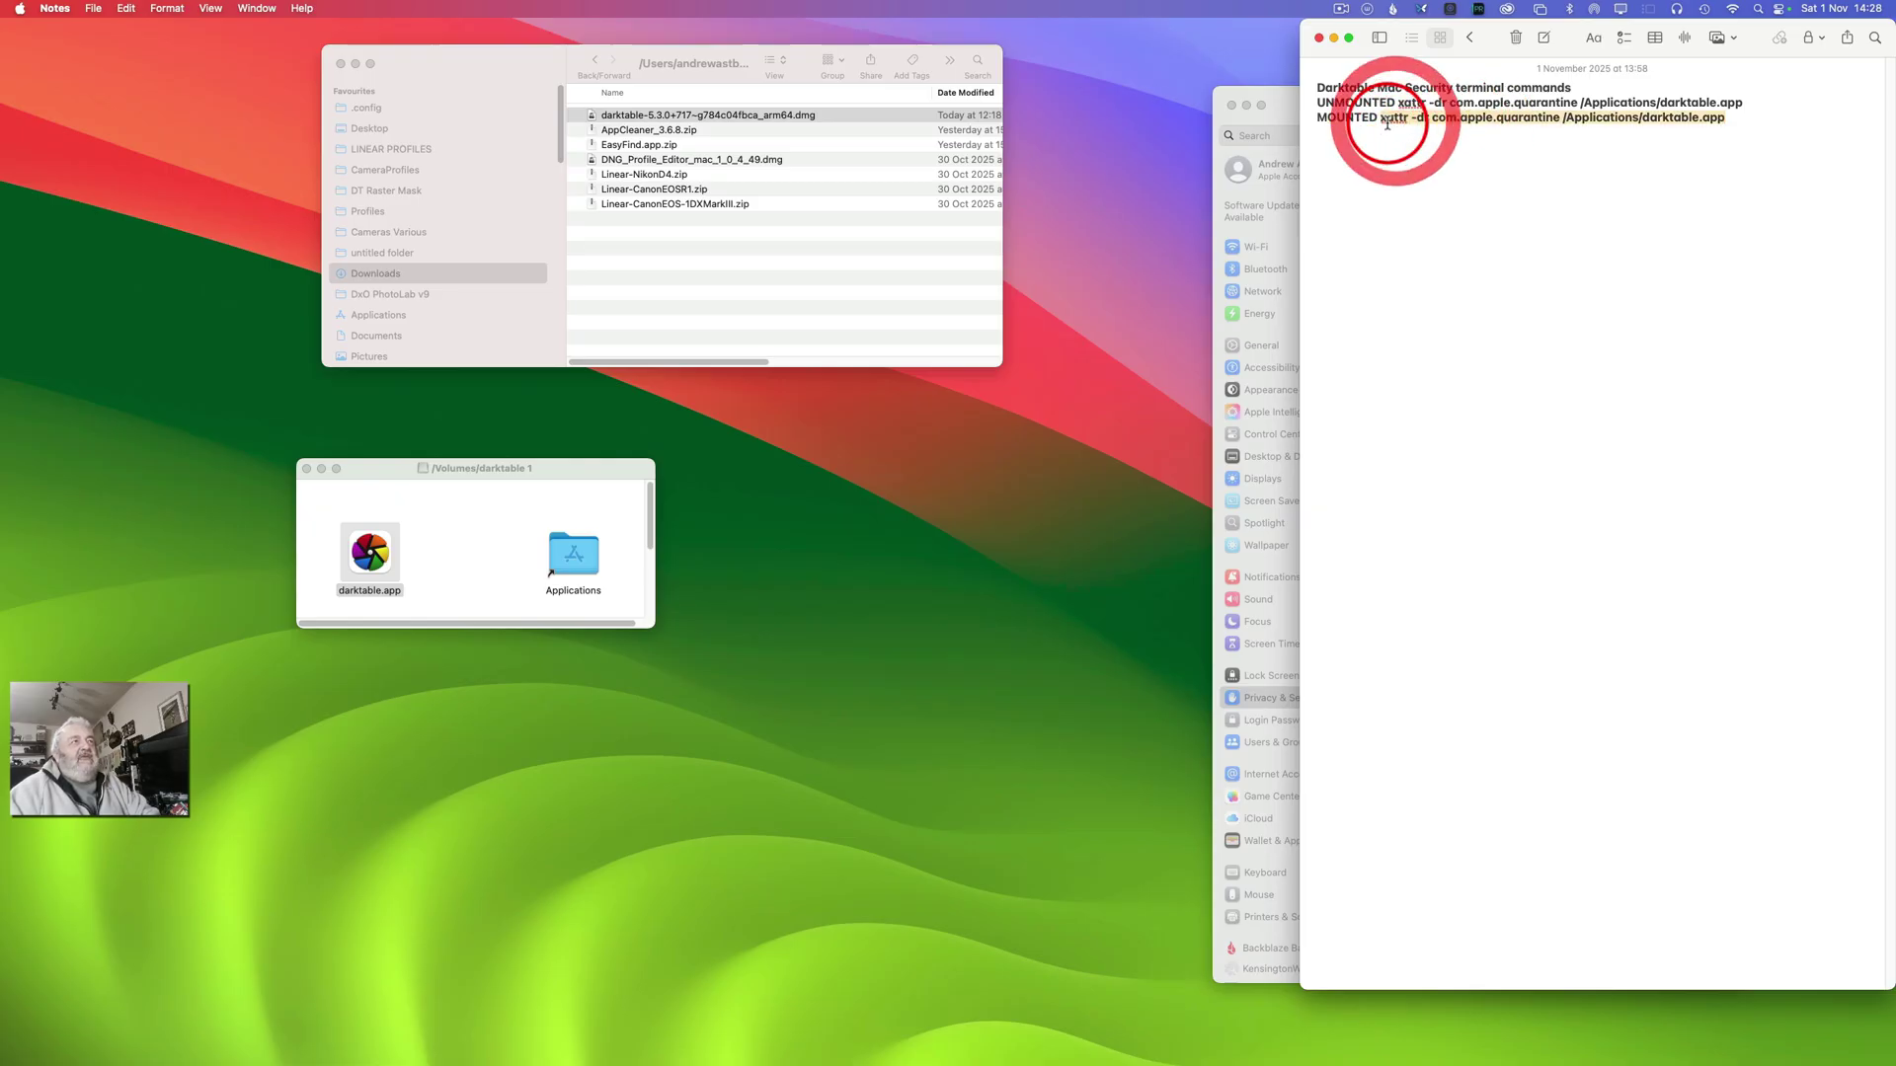
{"action": "right_click", "coordinate": [1395, 124]}
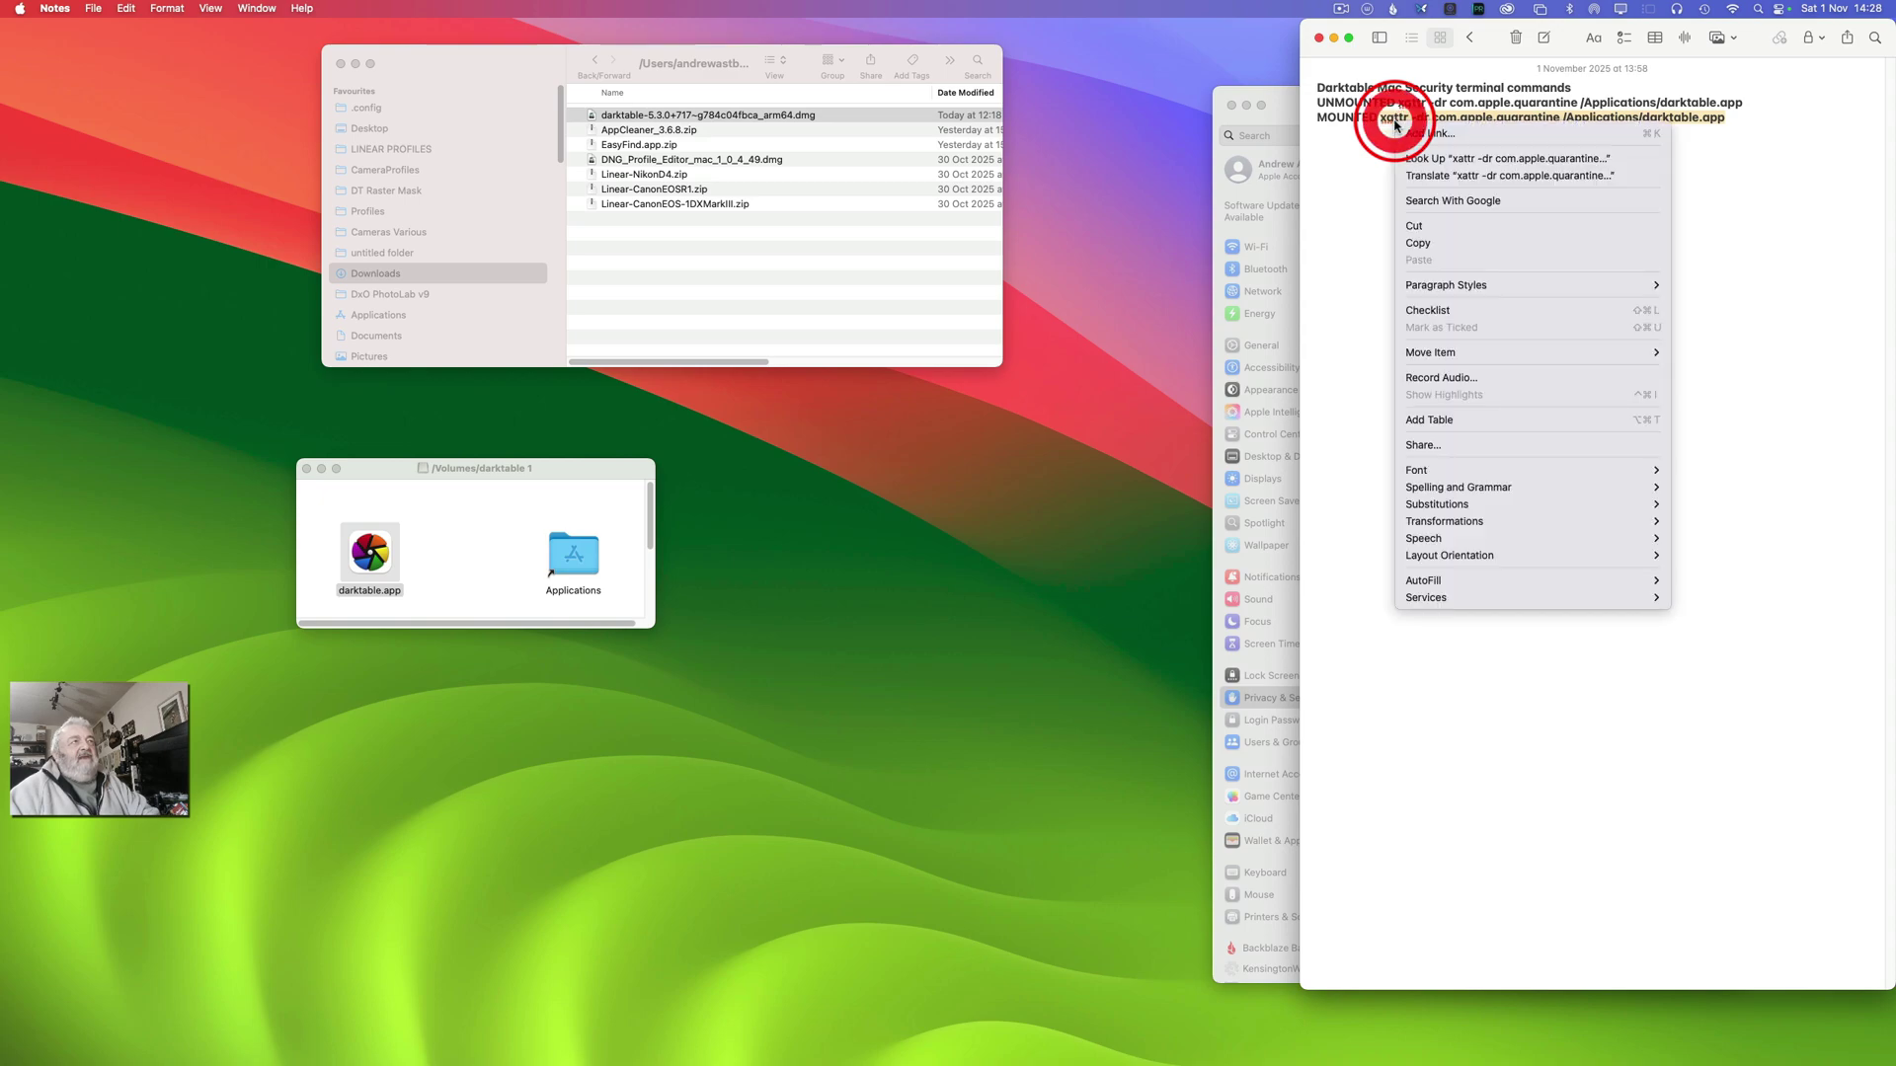
{"action": "left_click", "coordinate": [1425, 244]}
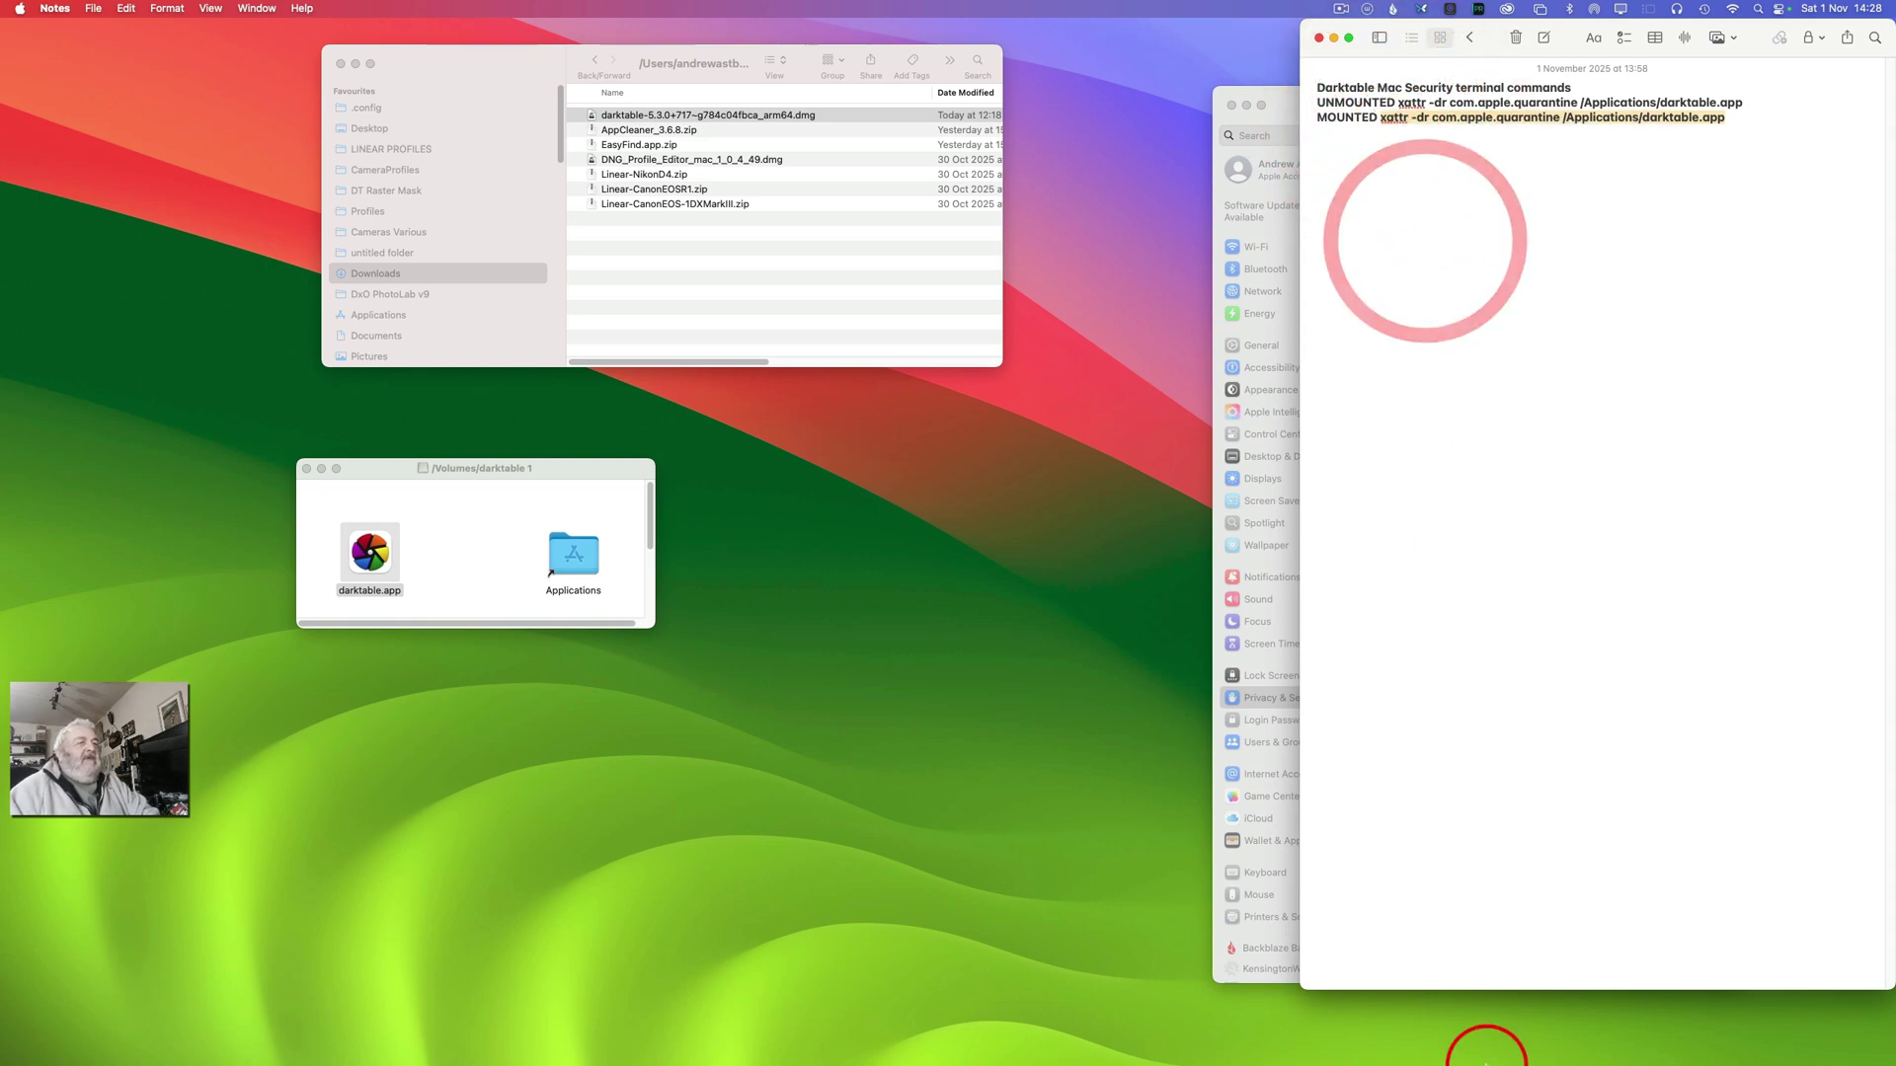
{"action": "mouse_move", "coordinate": [1525, 1055]}
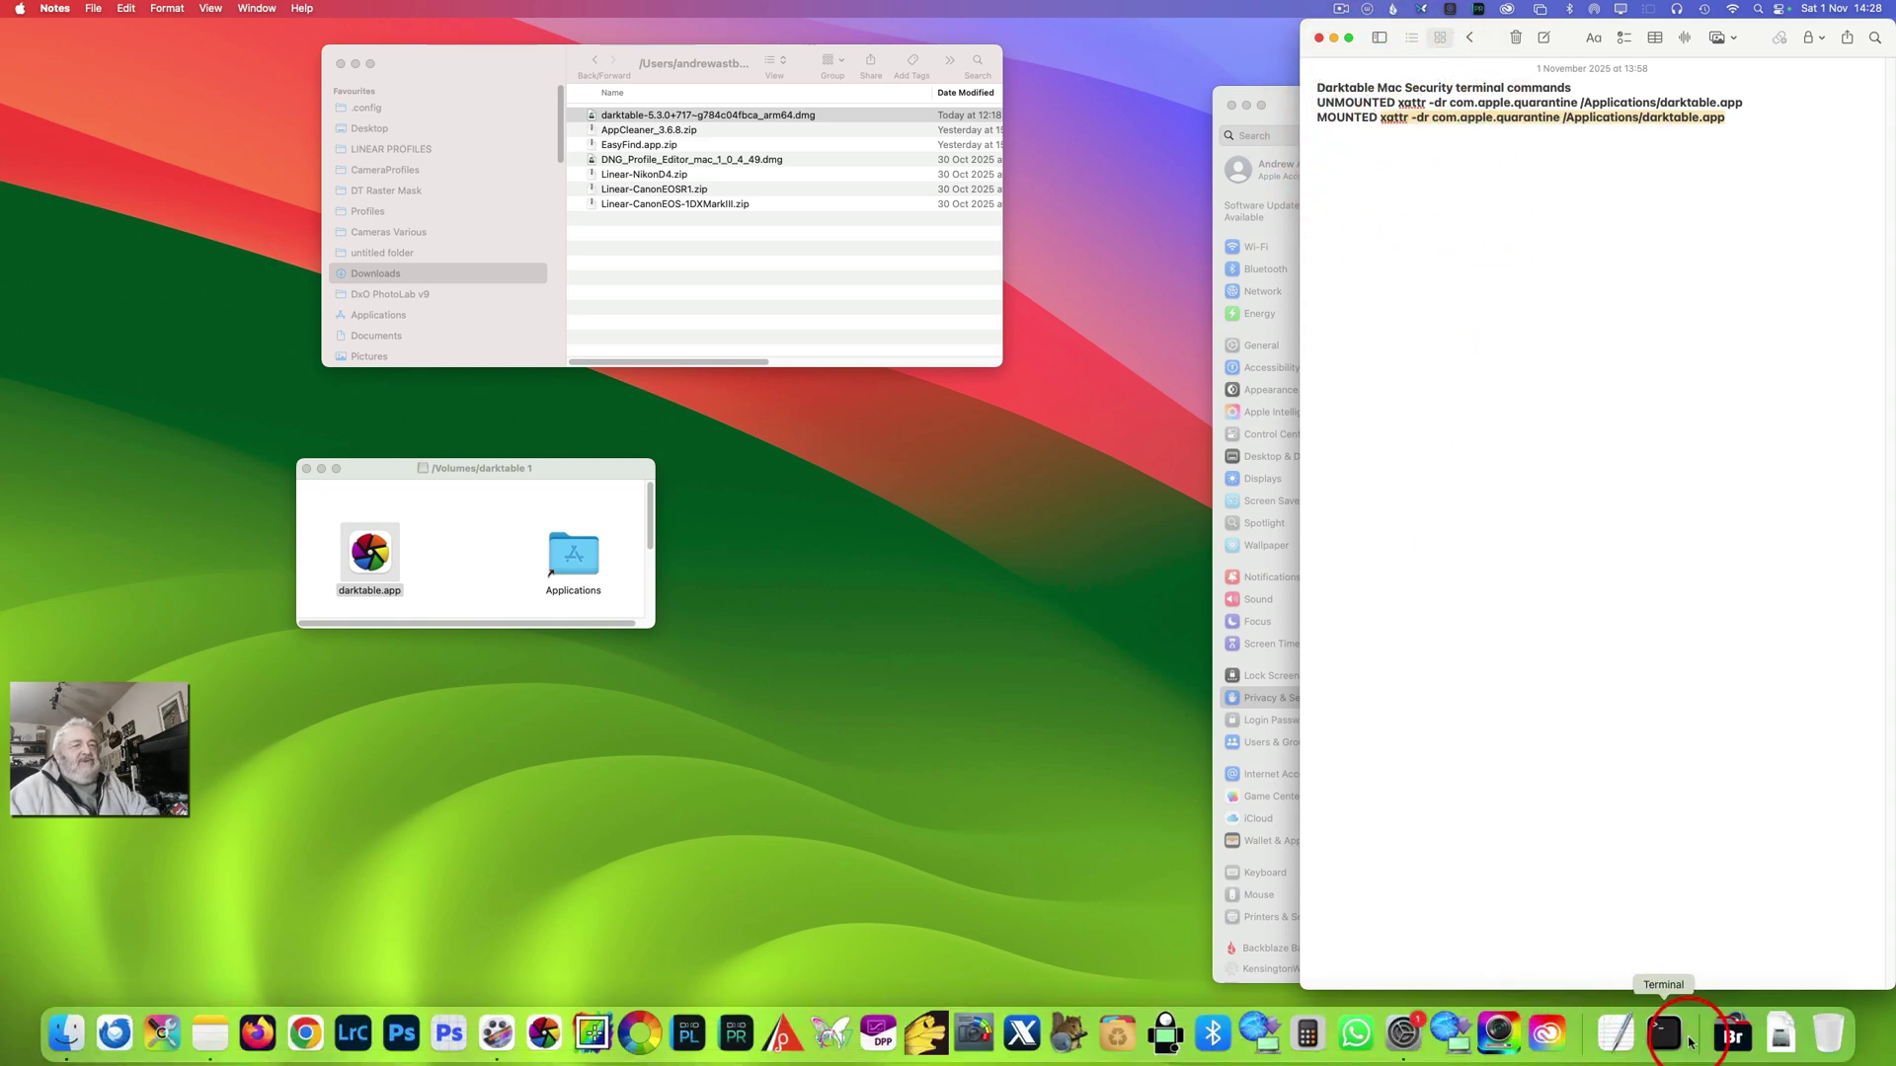
Run the pasted xattr command in a new Terminal window, then launch darktable from the Dock.
{"action": "left_click", "coordinate": [1664, 1034]}
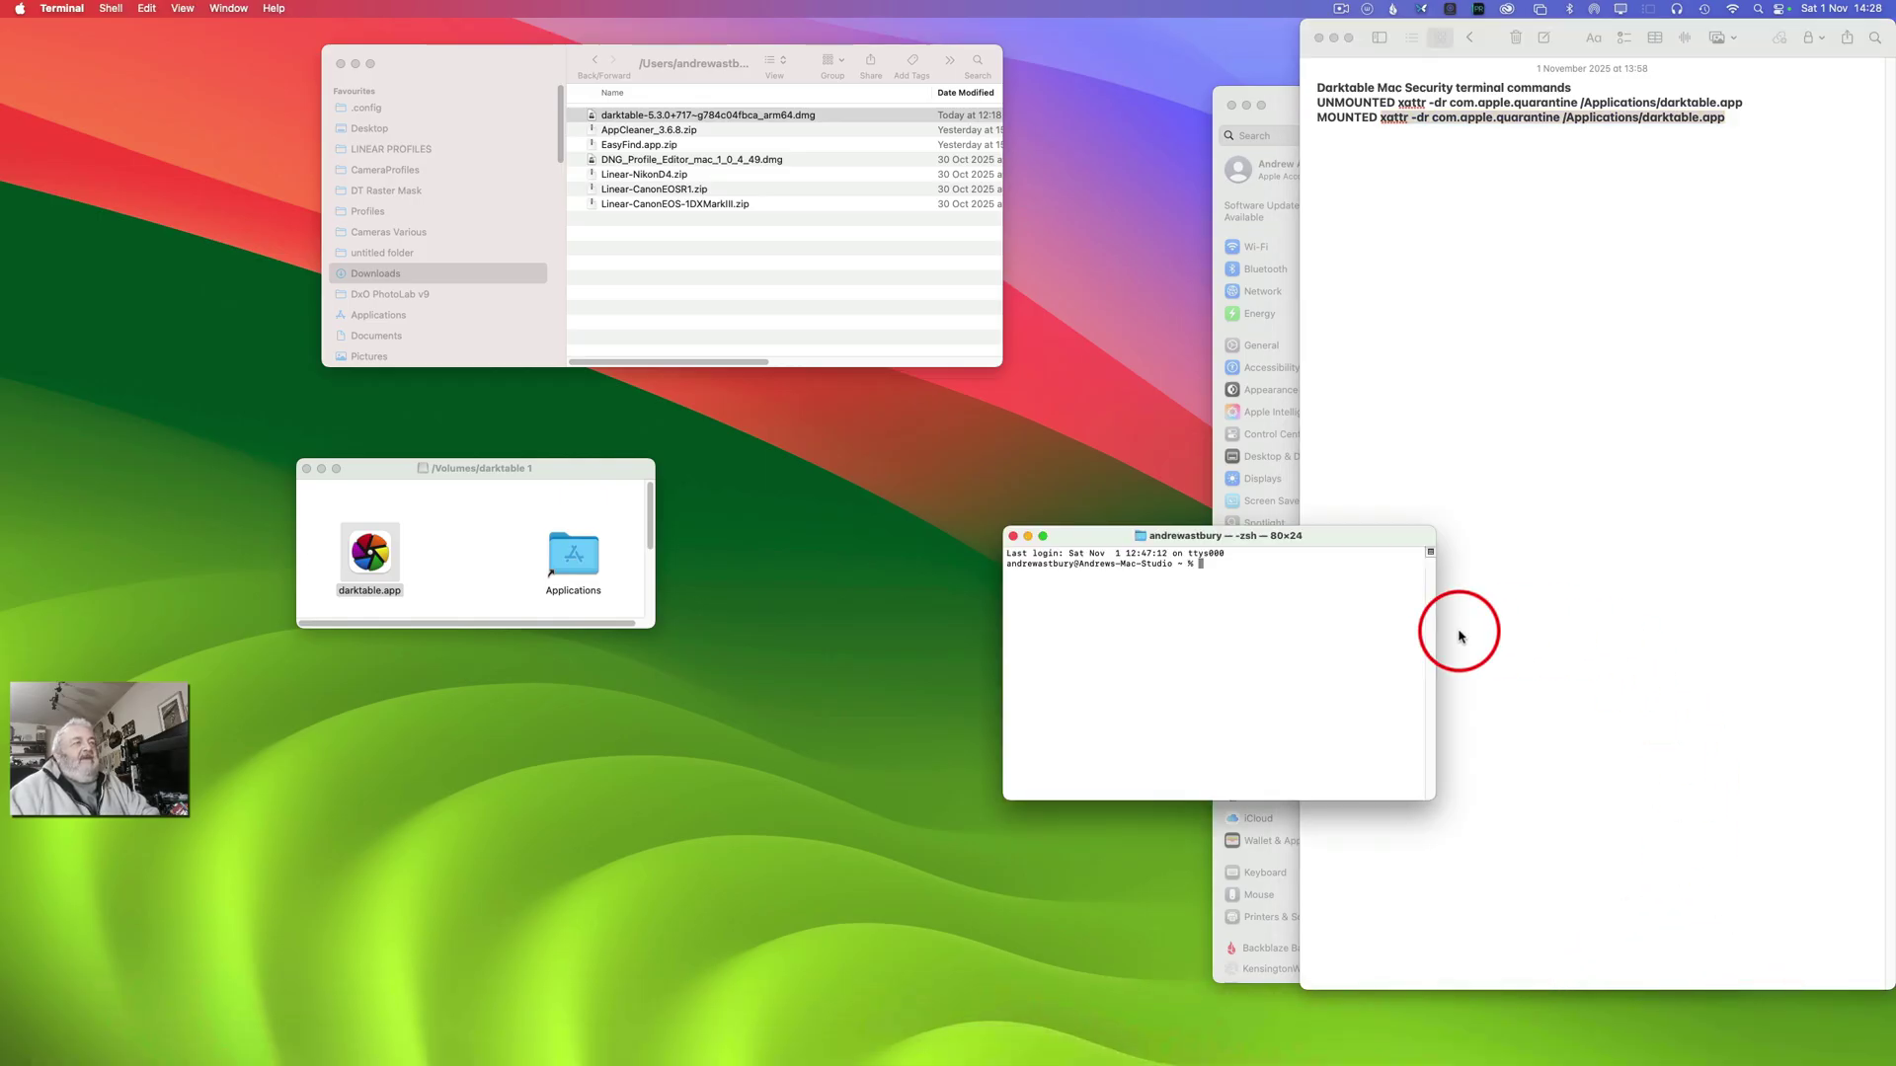
{"action": "key", "text": "super"}
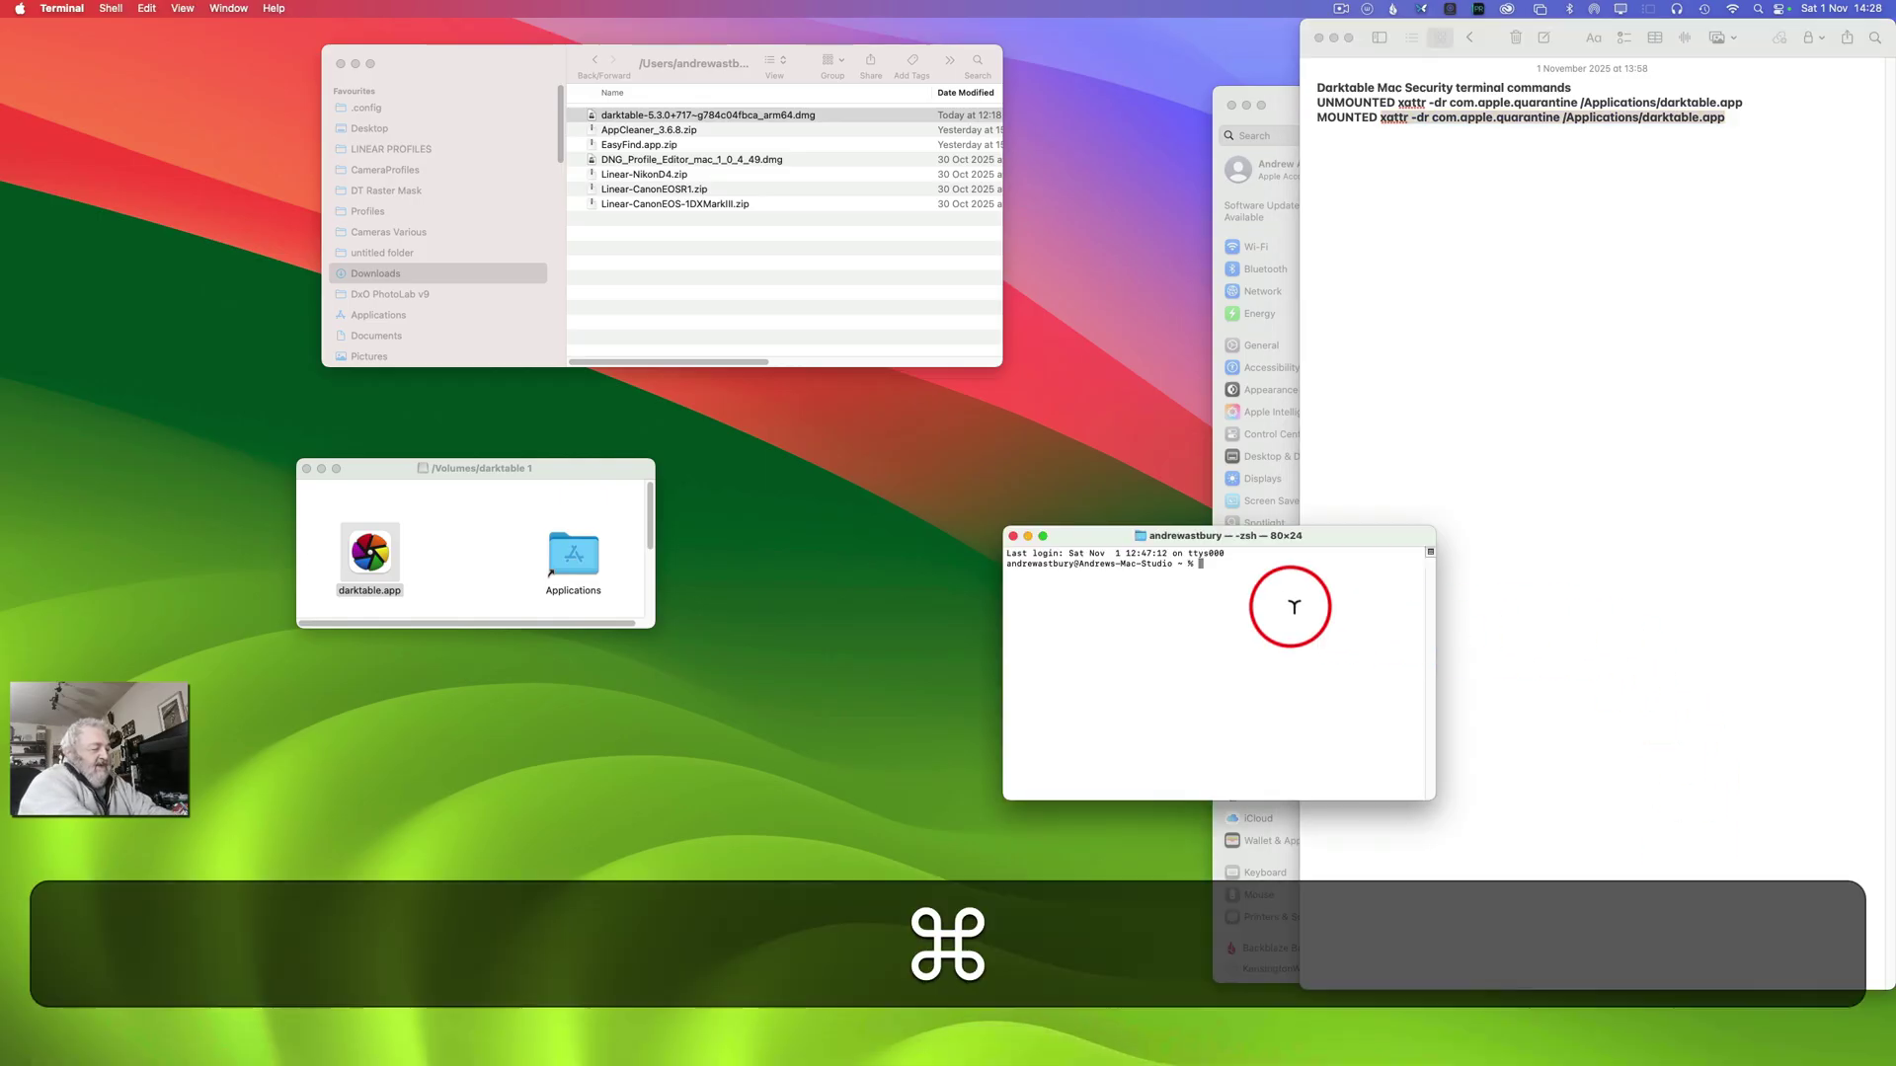
{"action": "key", "text": "super+v"}
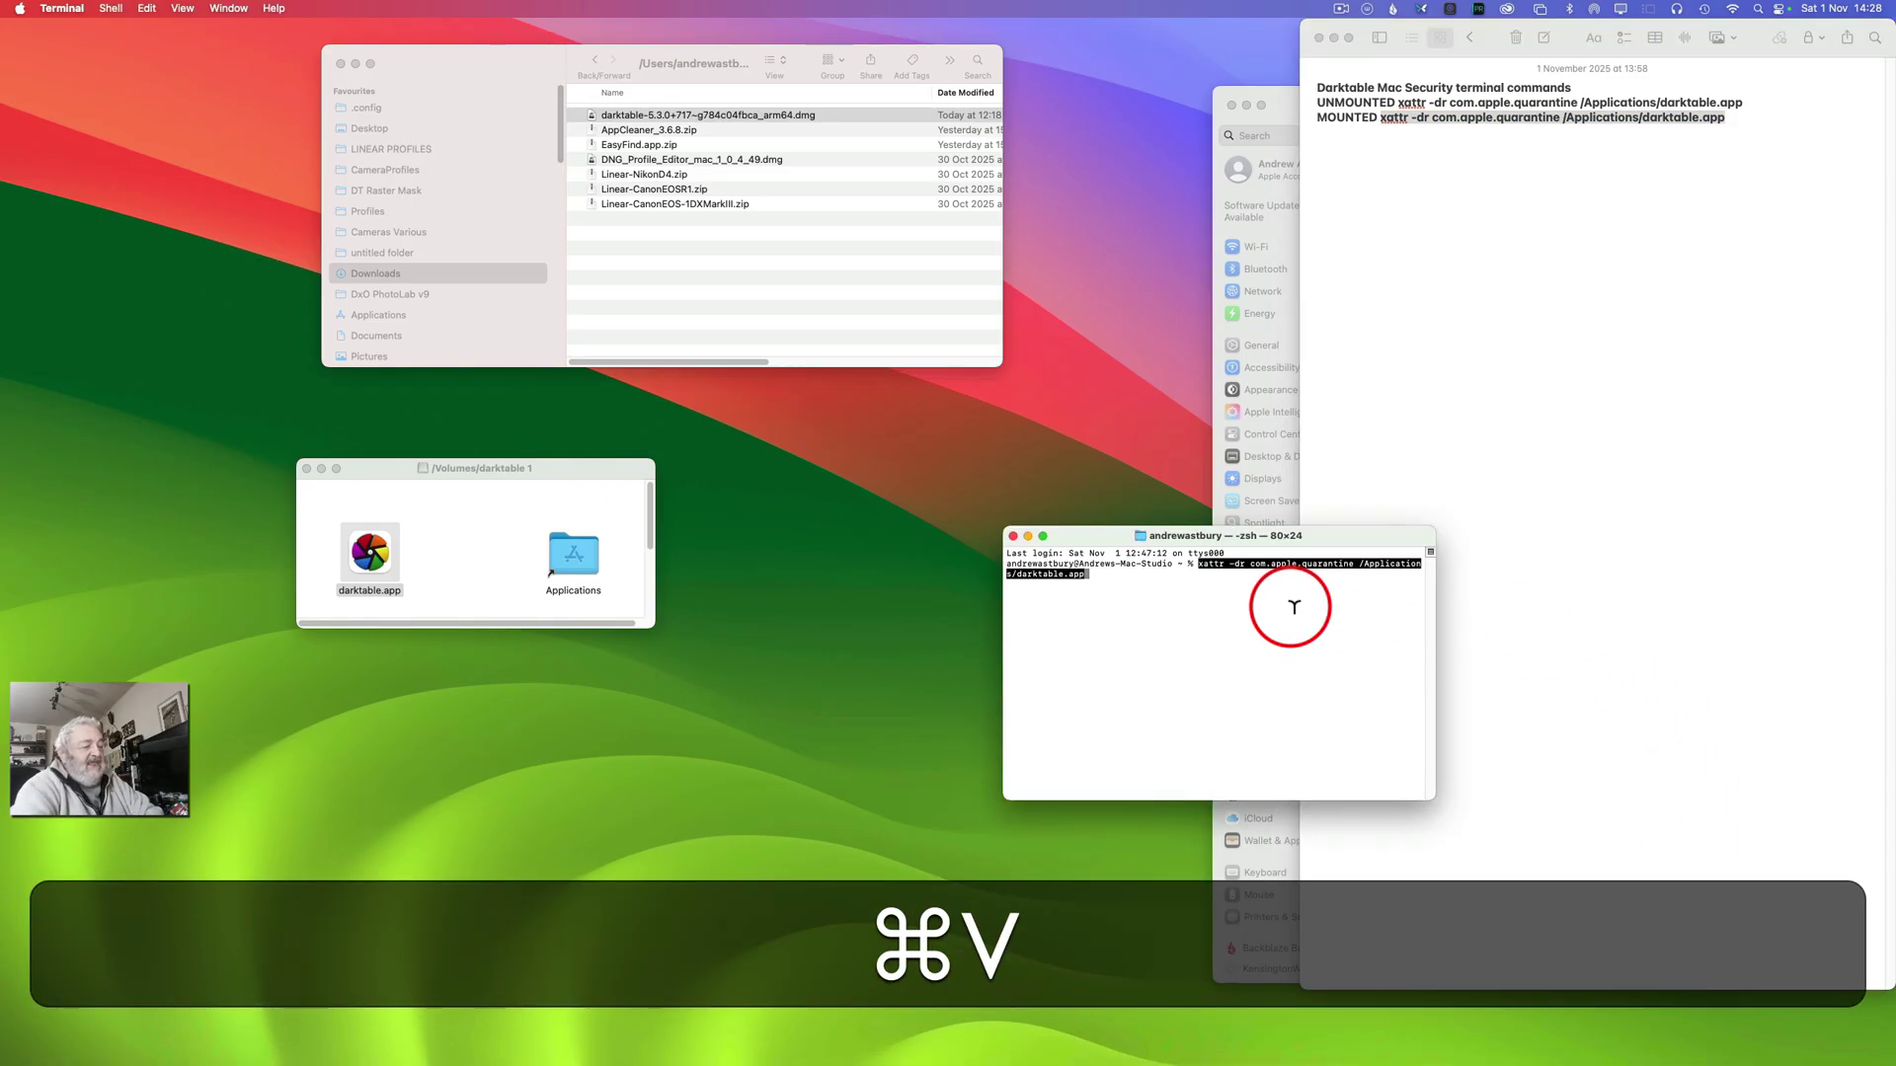
{"action": "key", "text": "Return"}
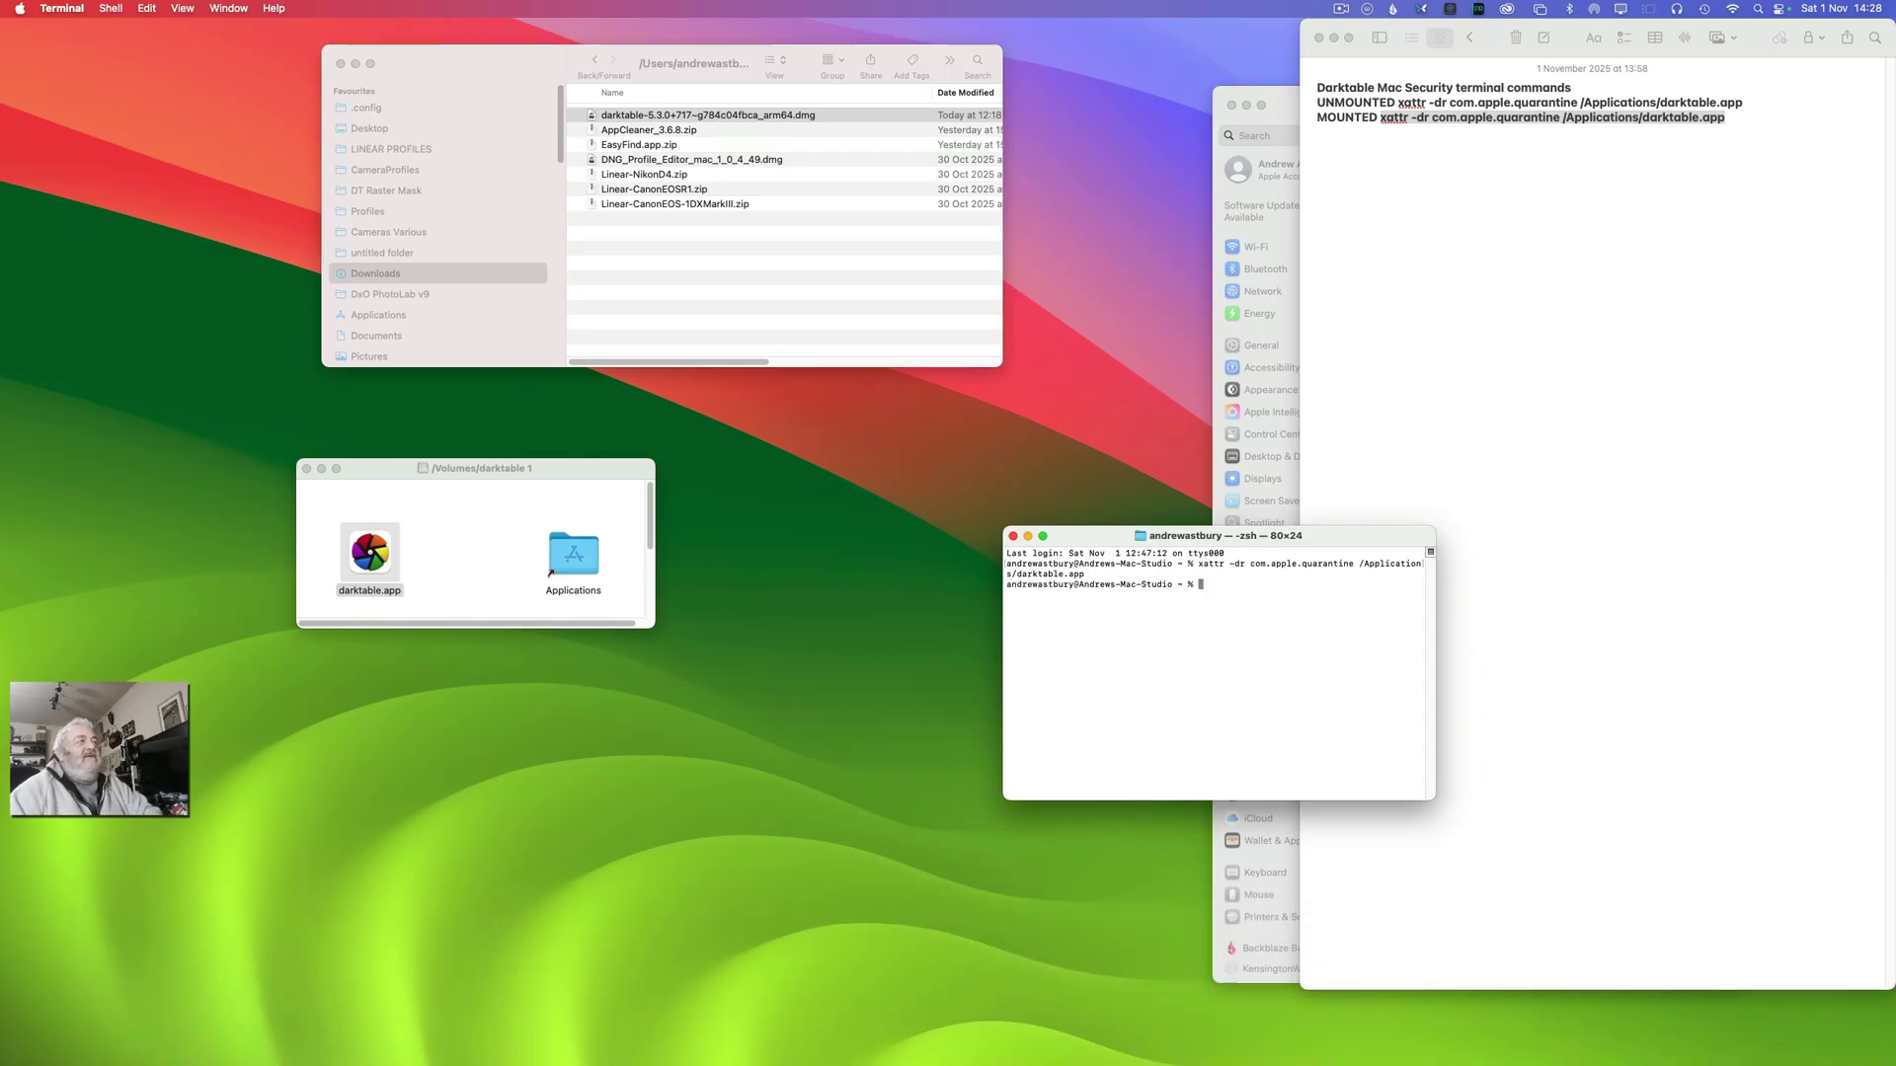
{"action": "mouse_move", "coordinate": [656, 1062]}
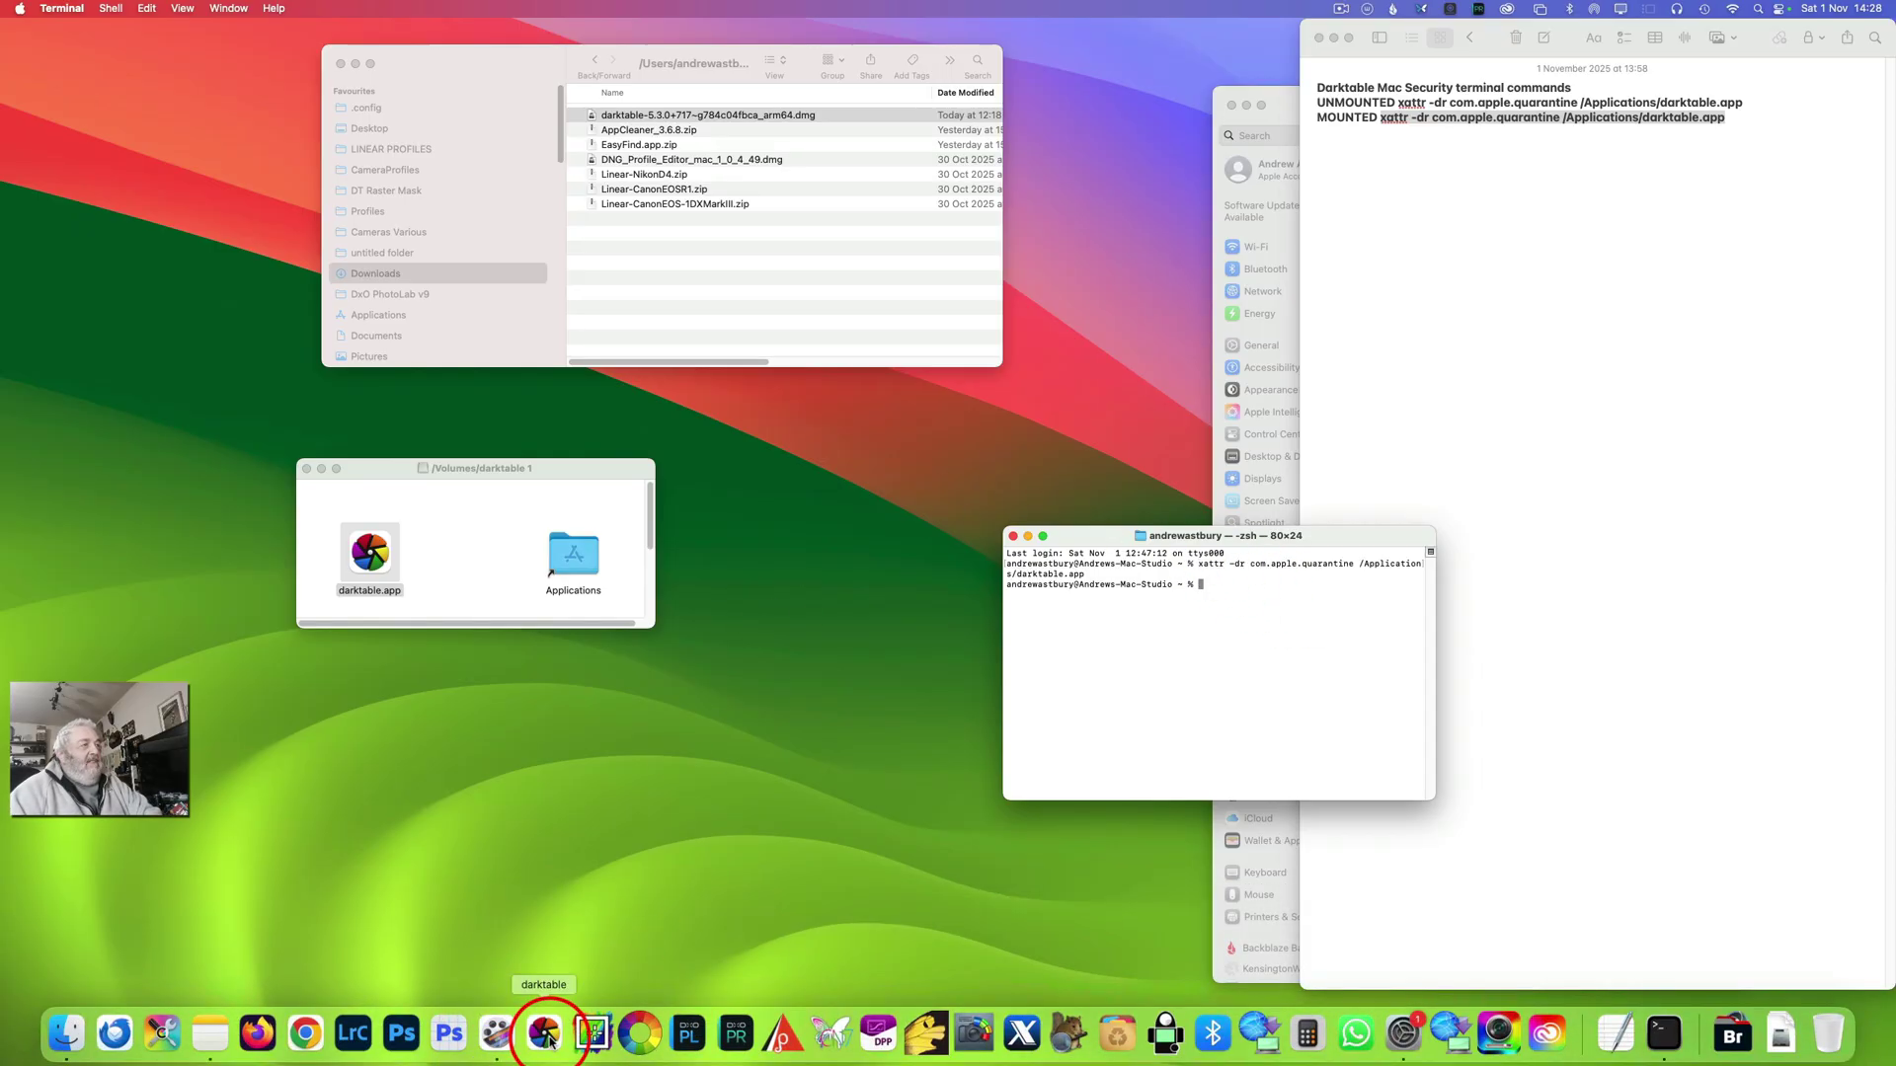
{"action": "left_click", "coordinate": [546, 1034]}
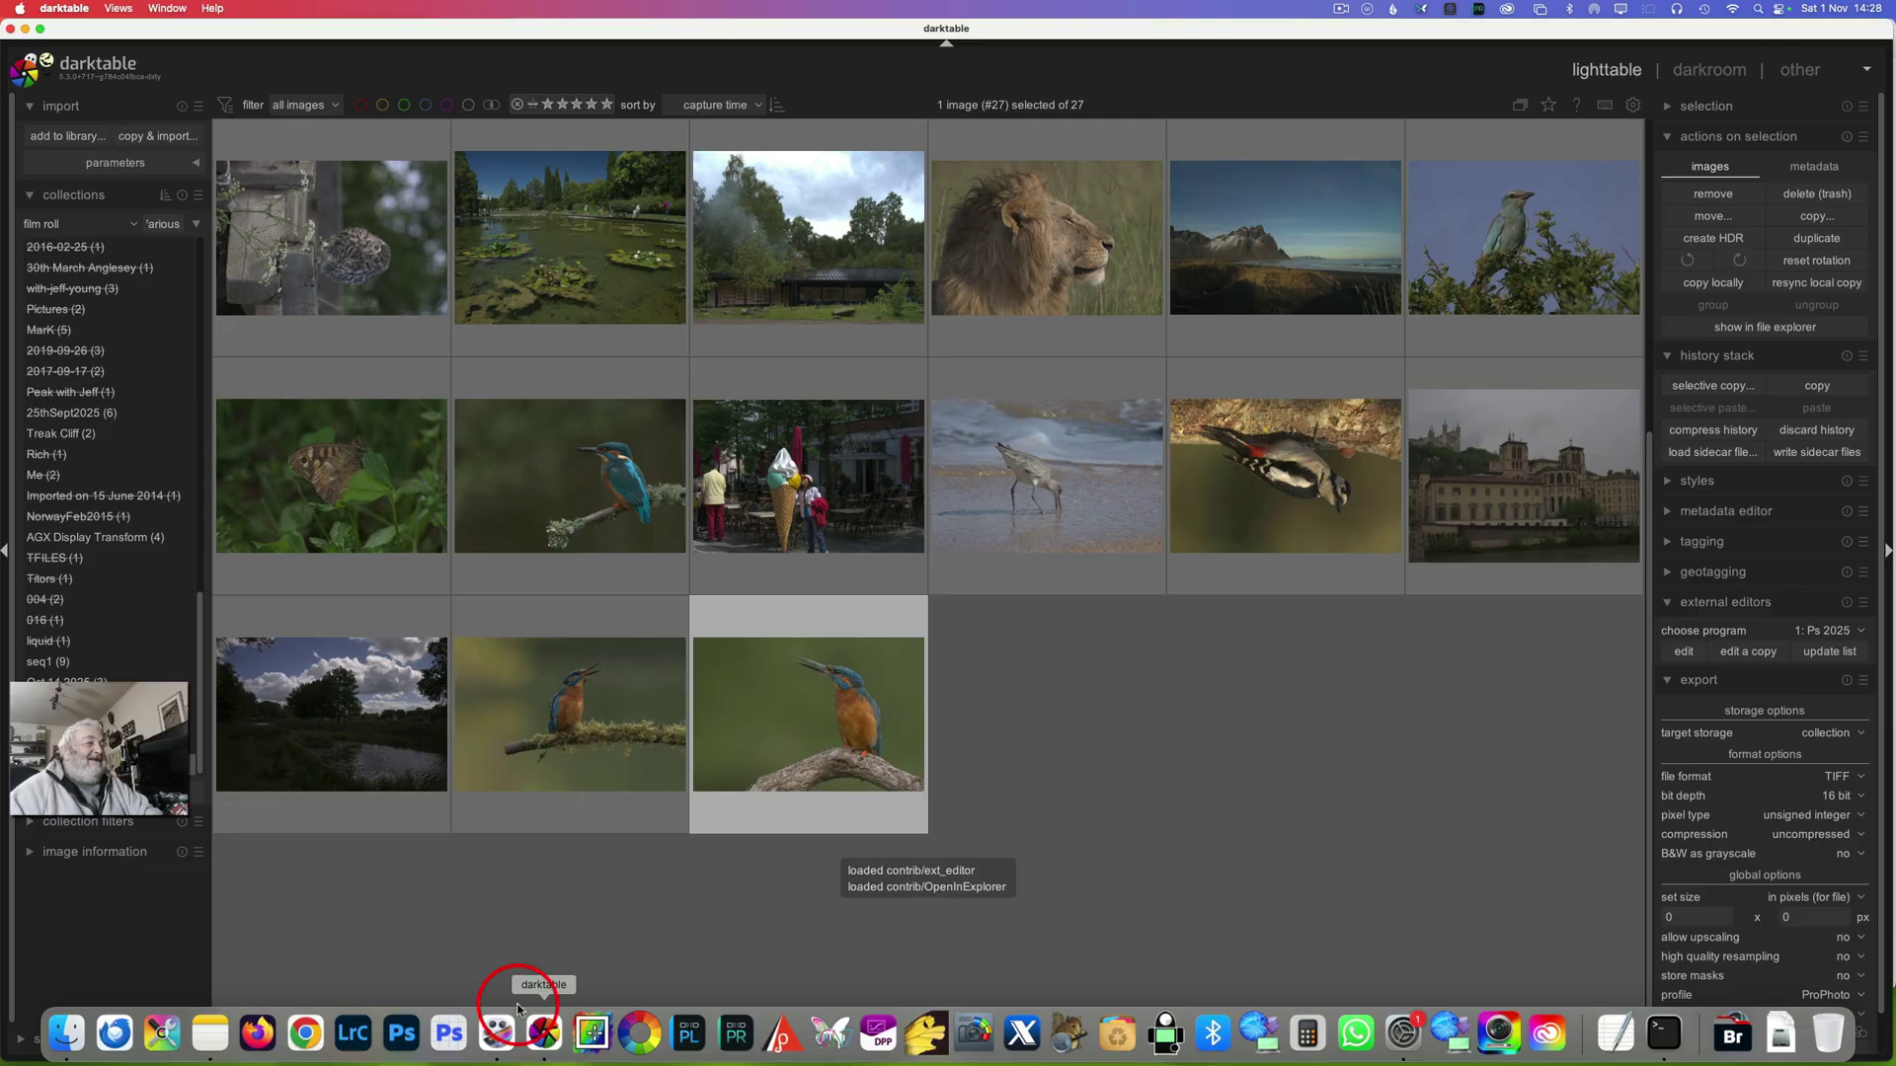
Open the kingfisher photo in the darkroom and confirm the About window shows build 5.3.0+717.
{"action": "left_click", "coordinate": [815, 748]}
{"action": "double_click", "coordinate": [814, 749]}
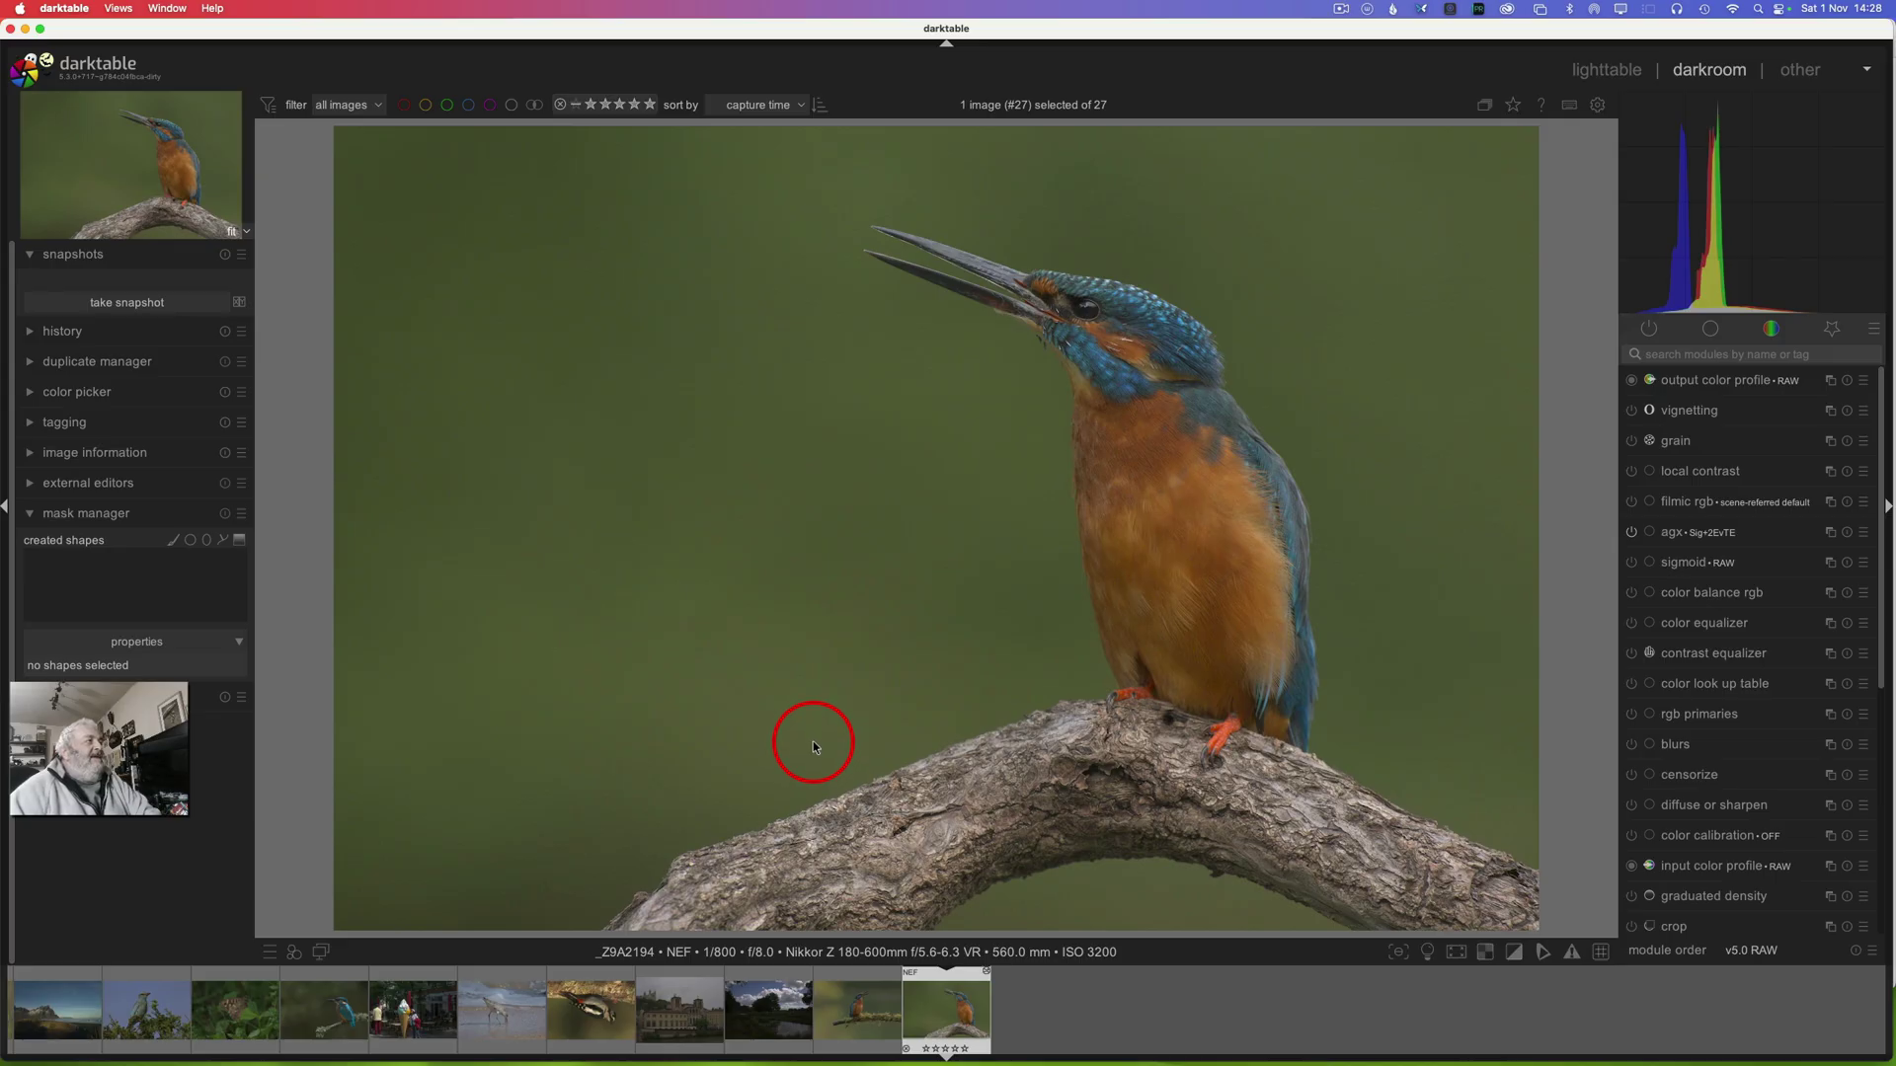
{"action": "left_click", "coordinate": [111, 74]}
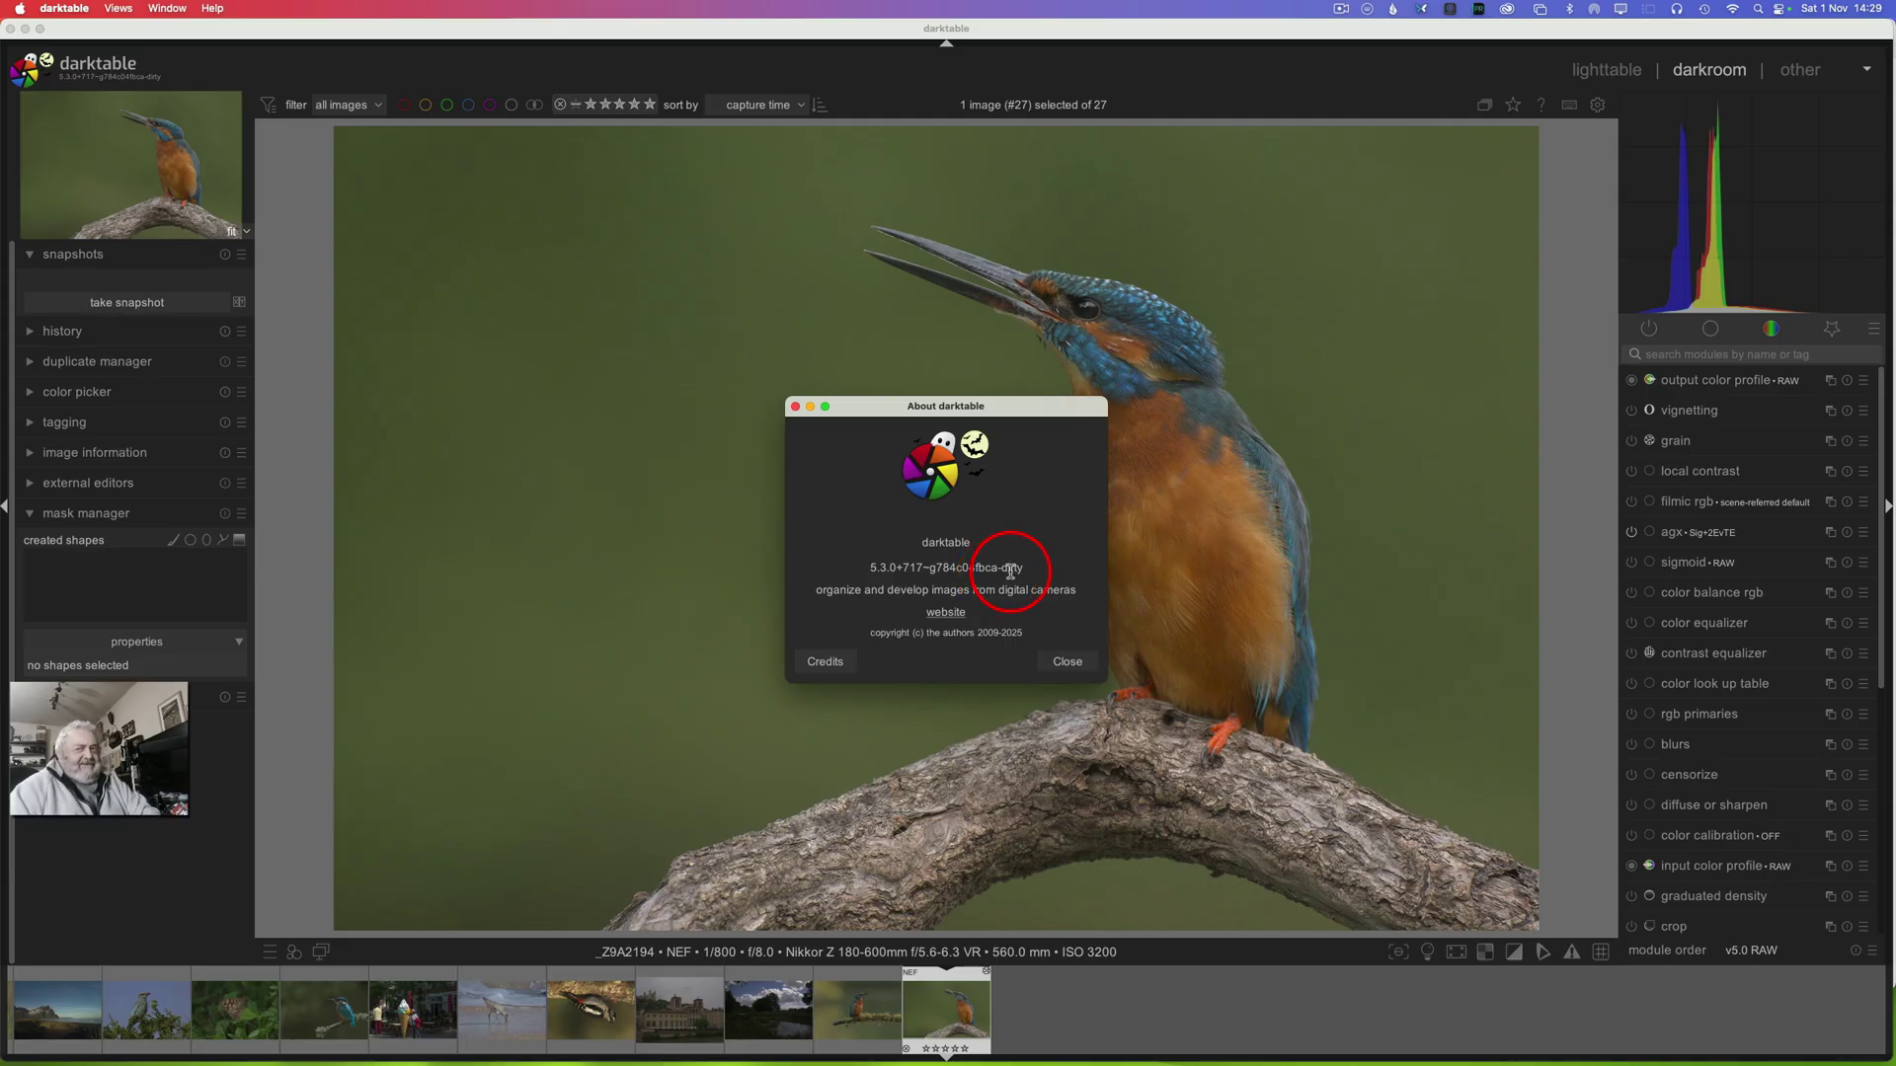
{"action": "left_click", "coordinate": [1067, 662]}
{"action": "mouse_move", "coordinate": [541, 1036]}
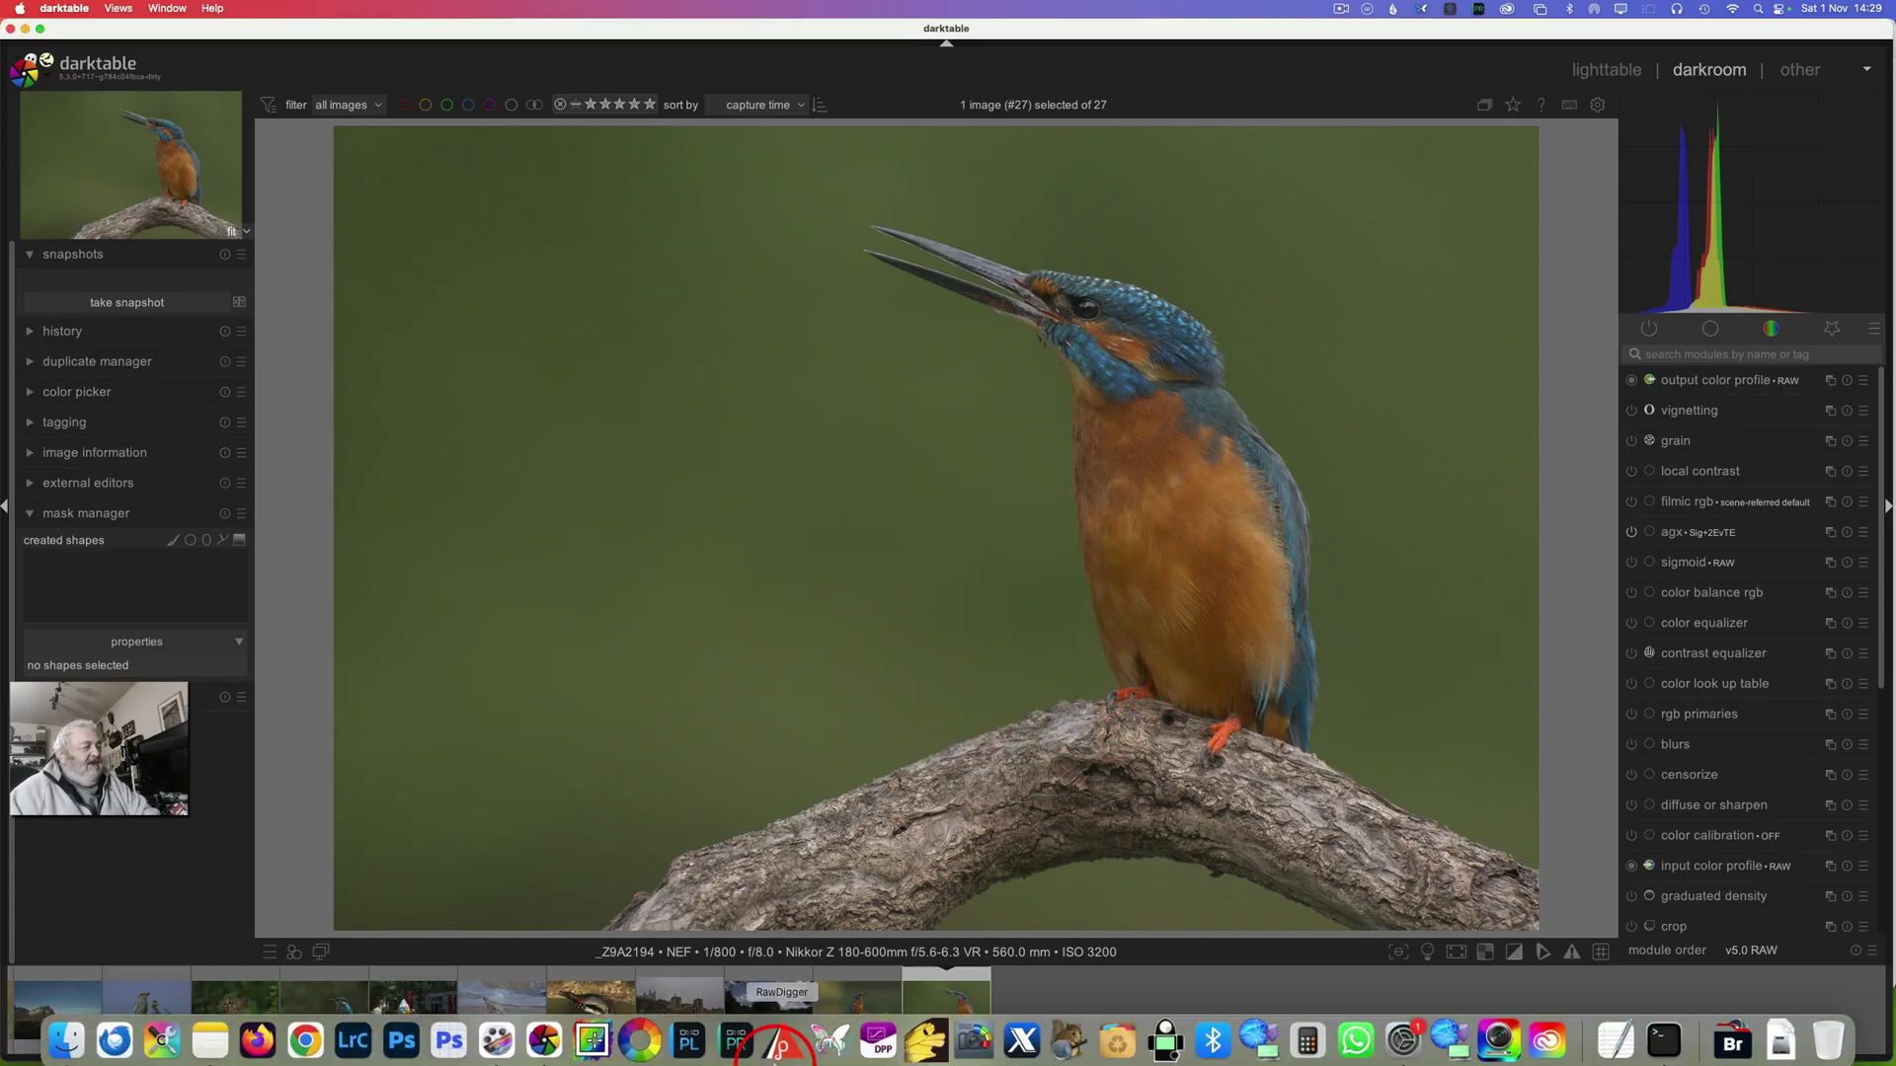
Close the Downloads and 'darktable 1' volume Finder windows.
{"action": "left_click", "coordinate": [64, 1037]}
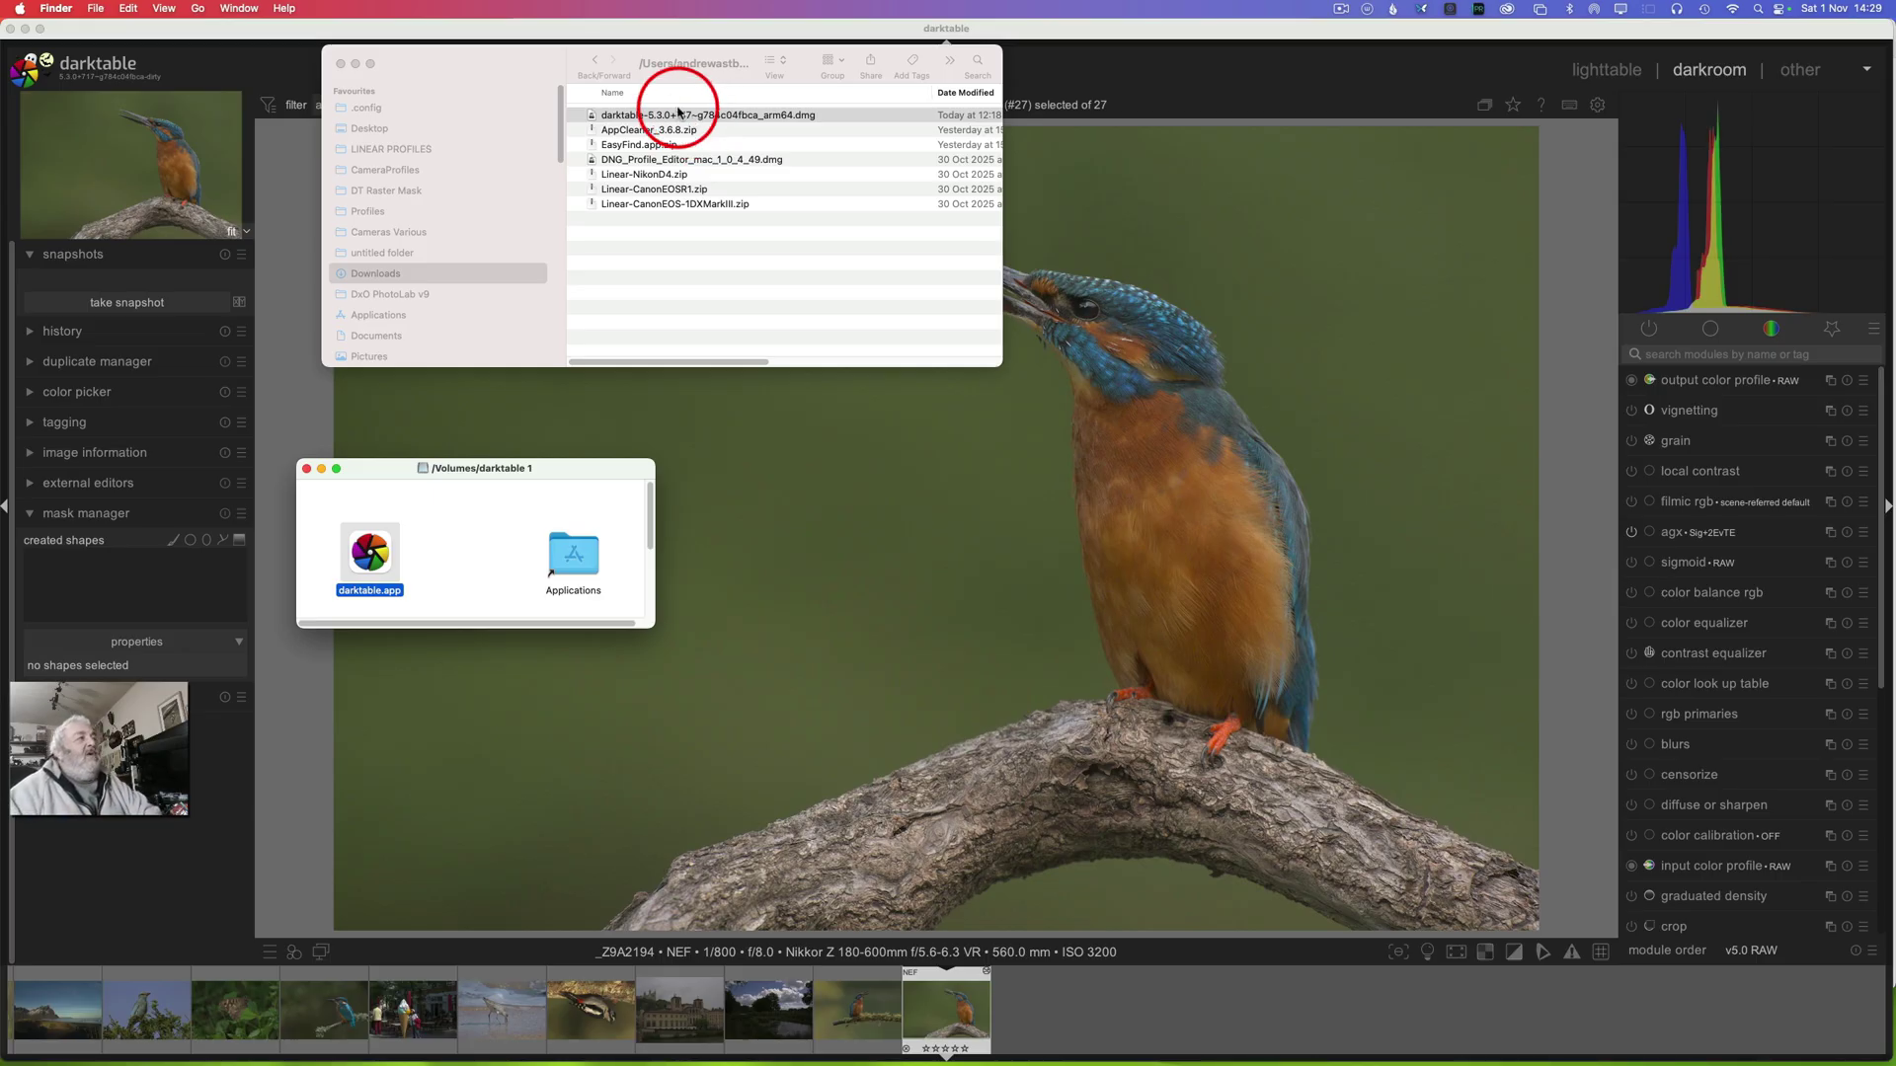
{"action": "left_click", "coordinate": [340, 63]}
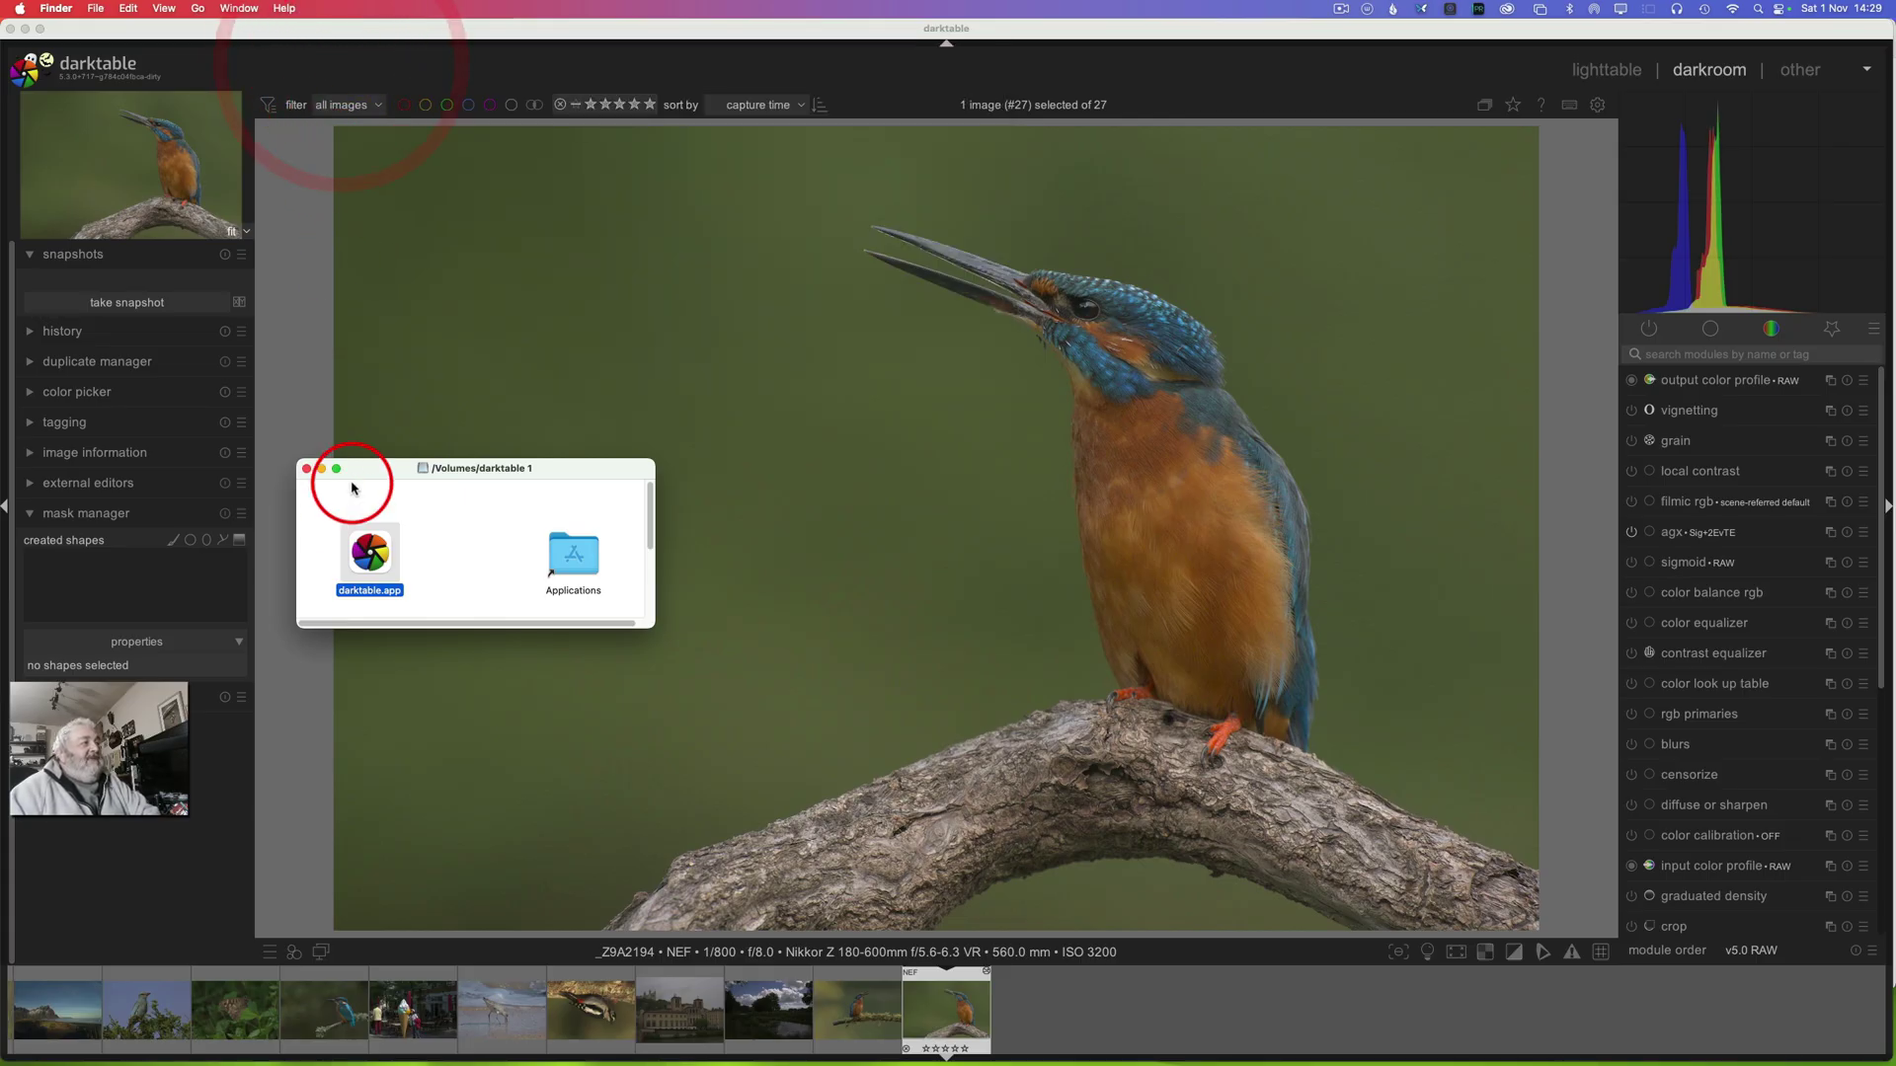
{"action": "left_click", "coordinate": [306, 470]}
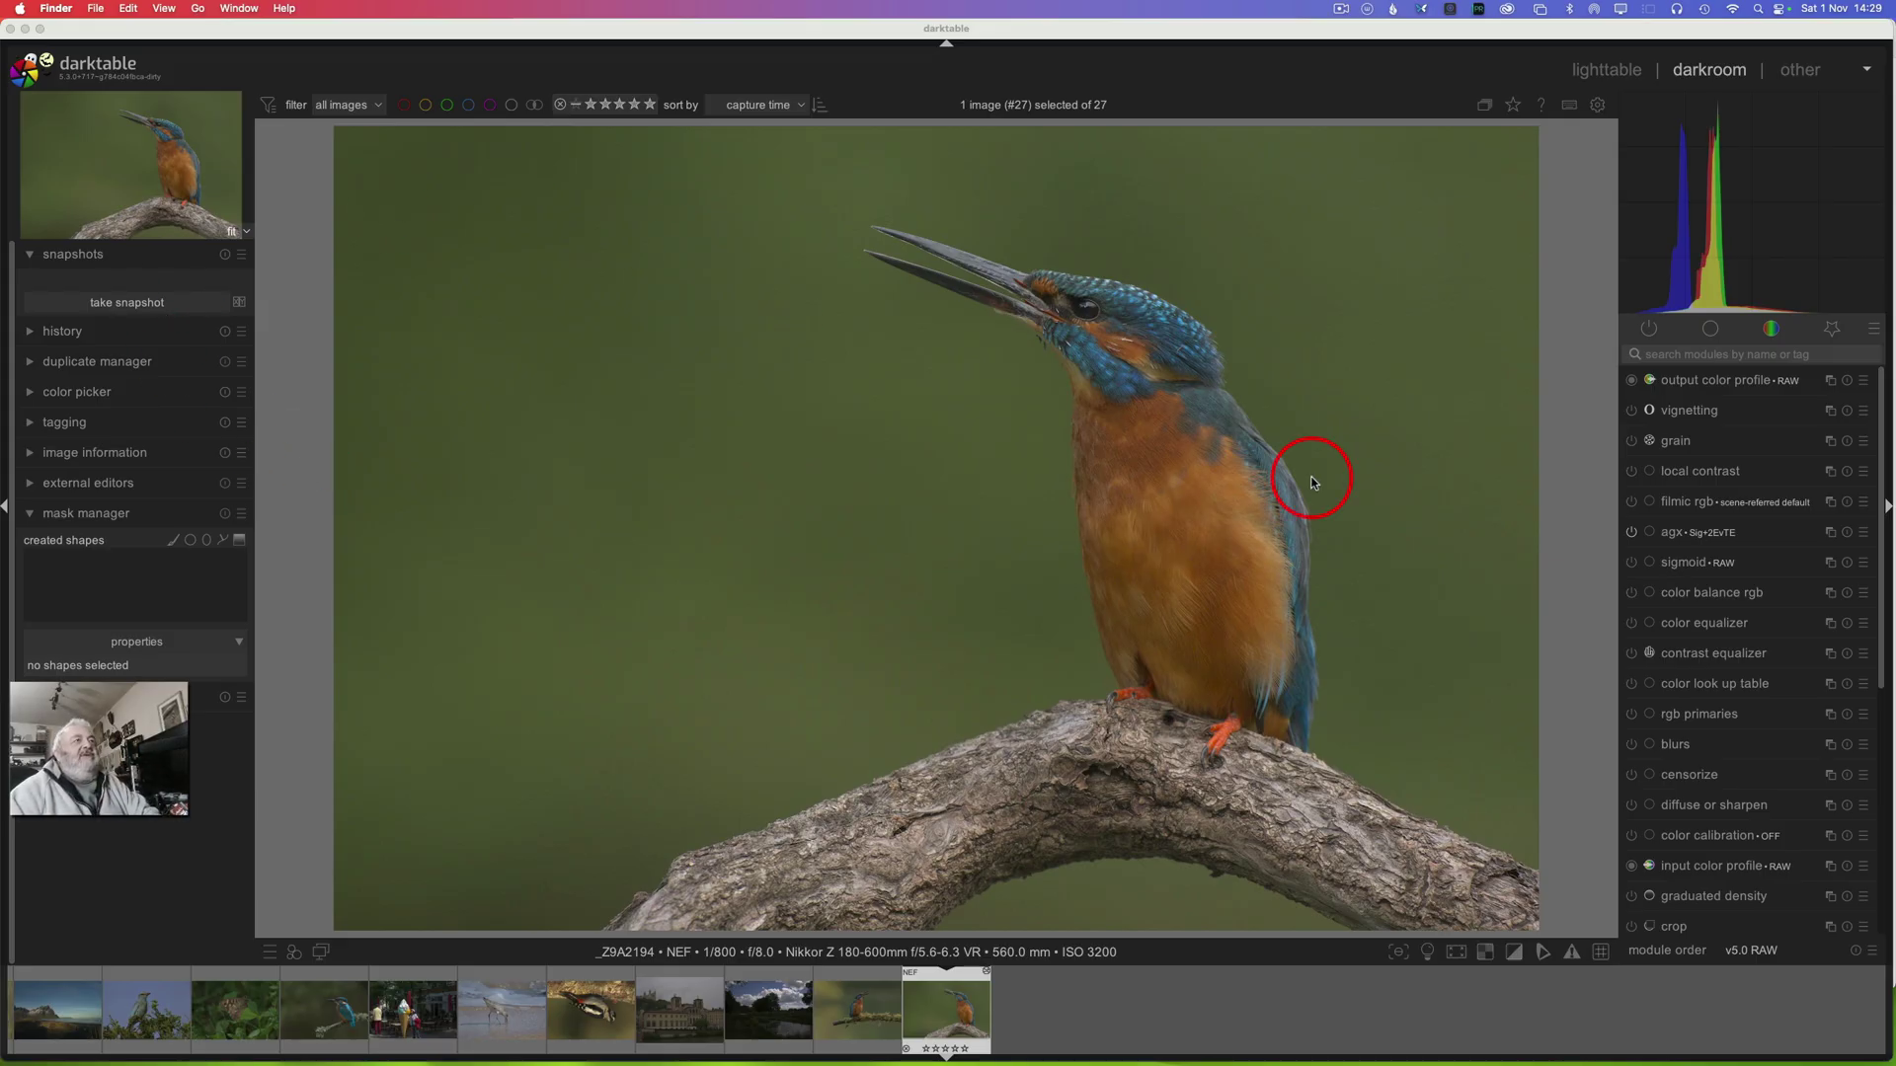
Set the font size in points to 15.0 in darktable's general preferences, then close preferences.
{"action": "left_click", "coordinate": [1598, 107]}
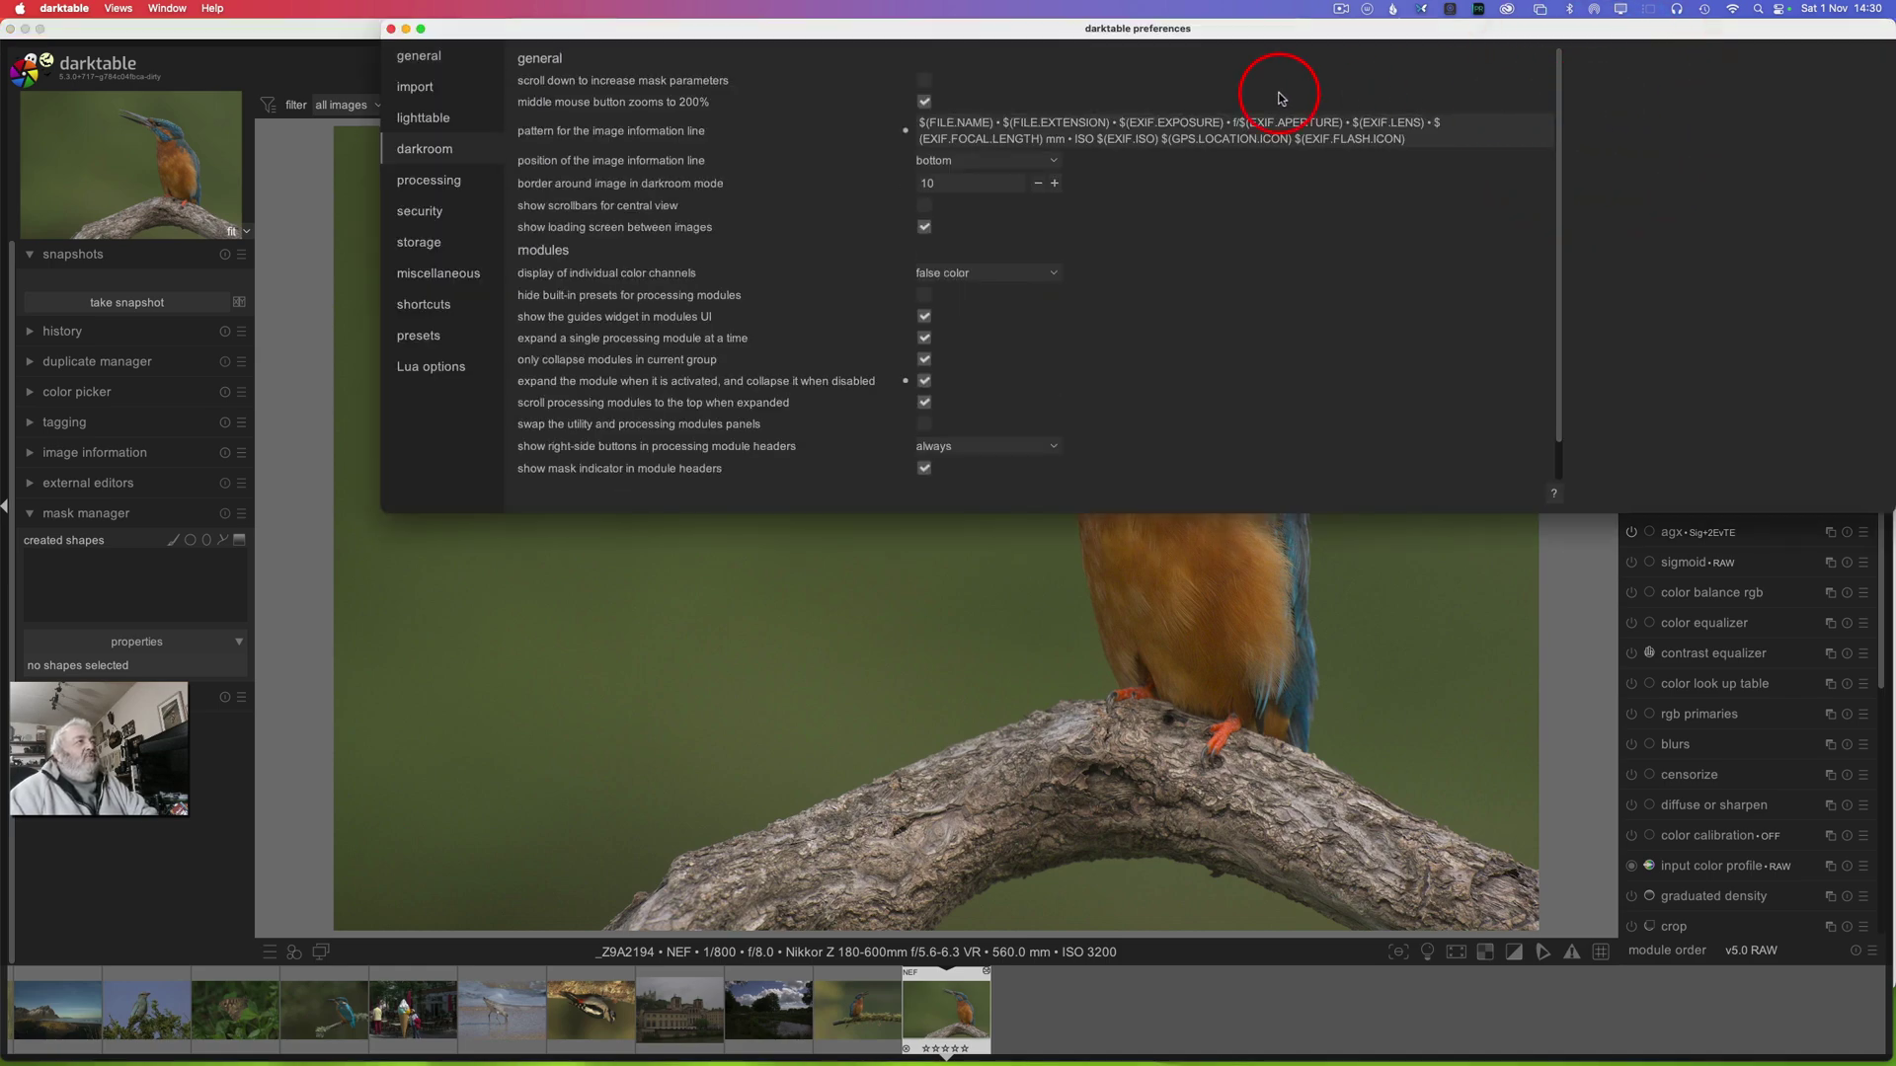
{"action": "left_click", "coordinate": [440, 57]}
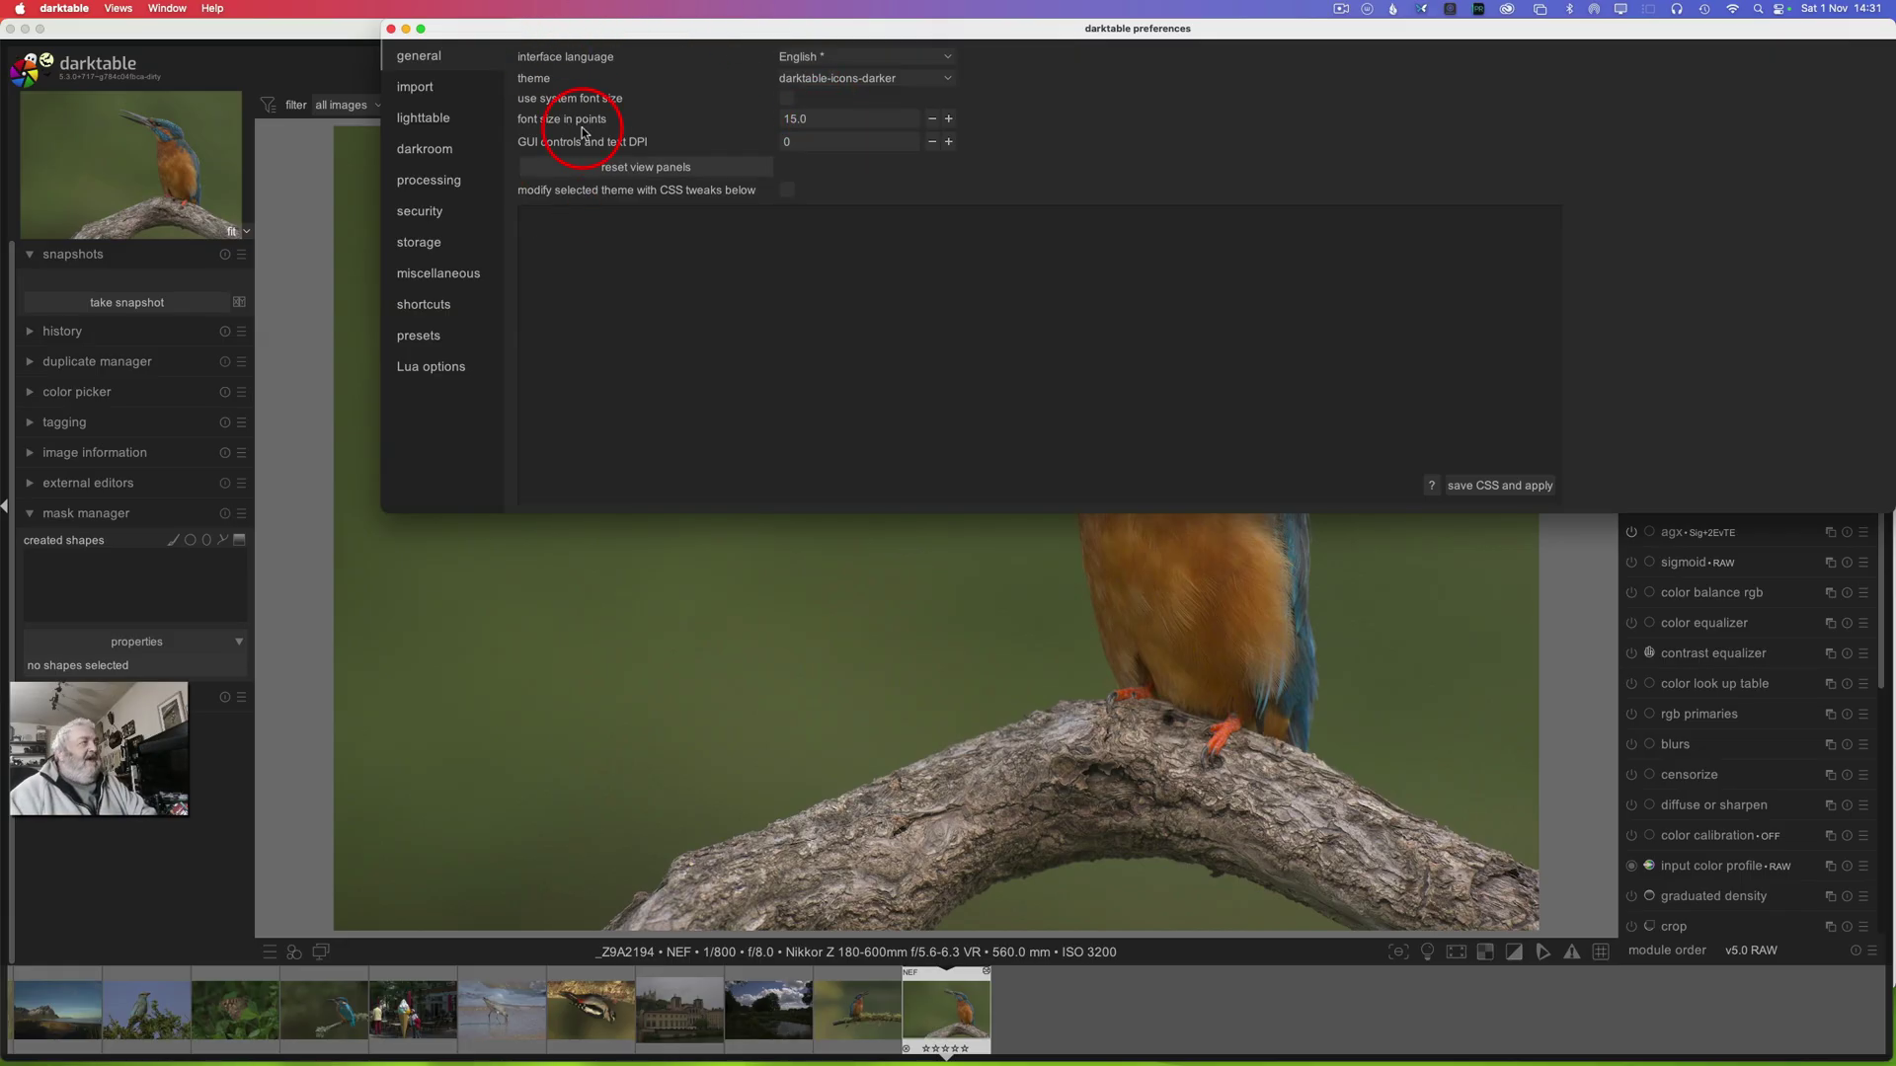
{"action": "left_click", "coordinate": [391, 30]}
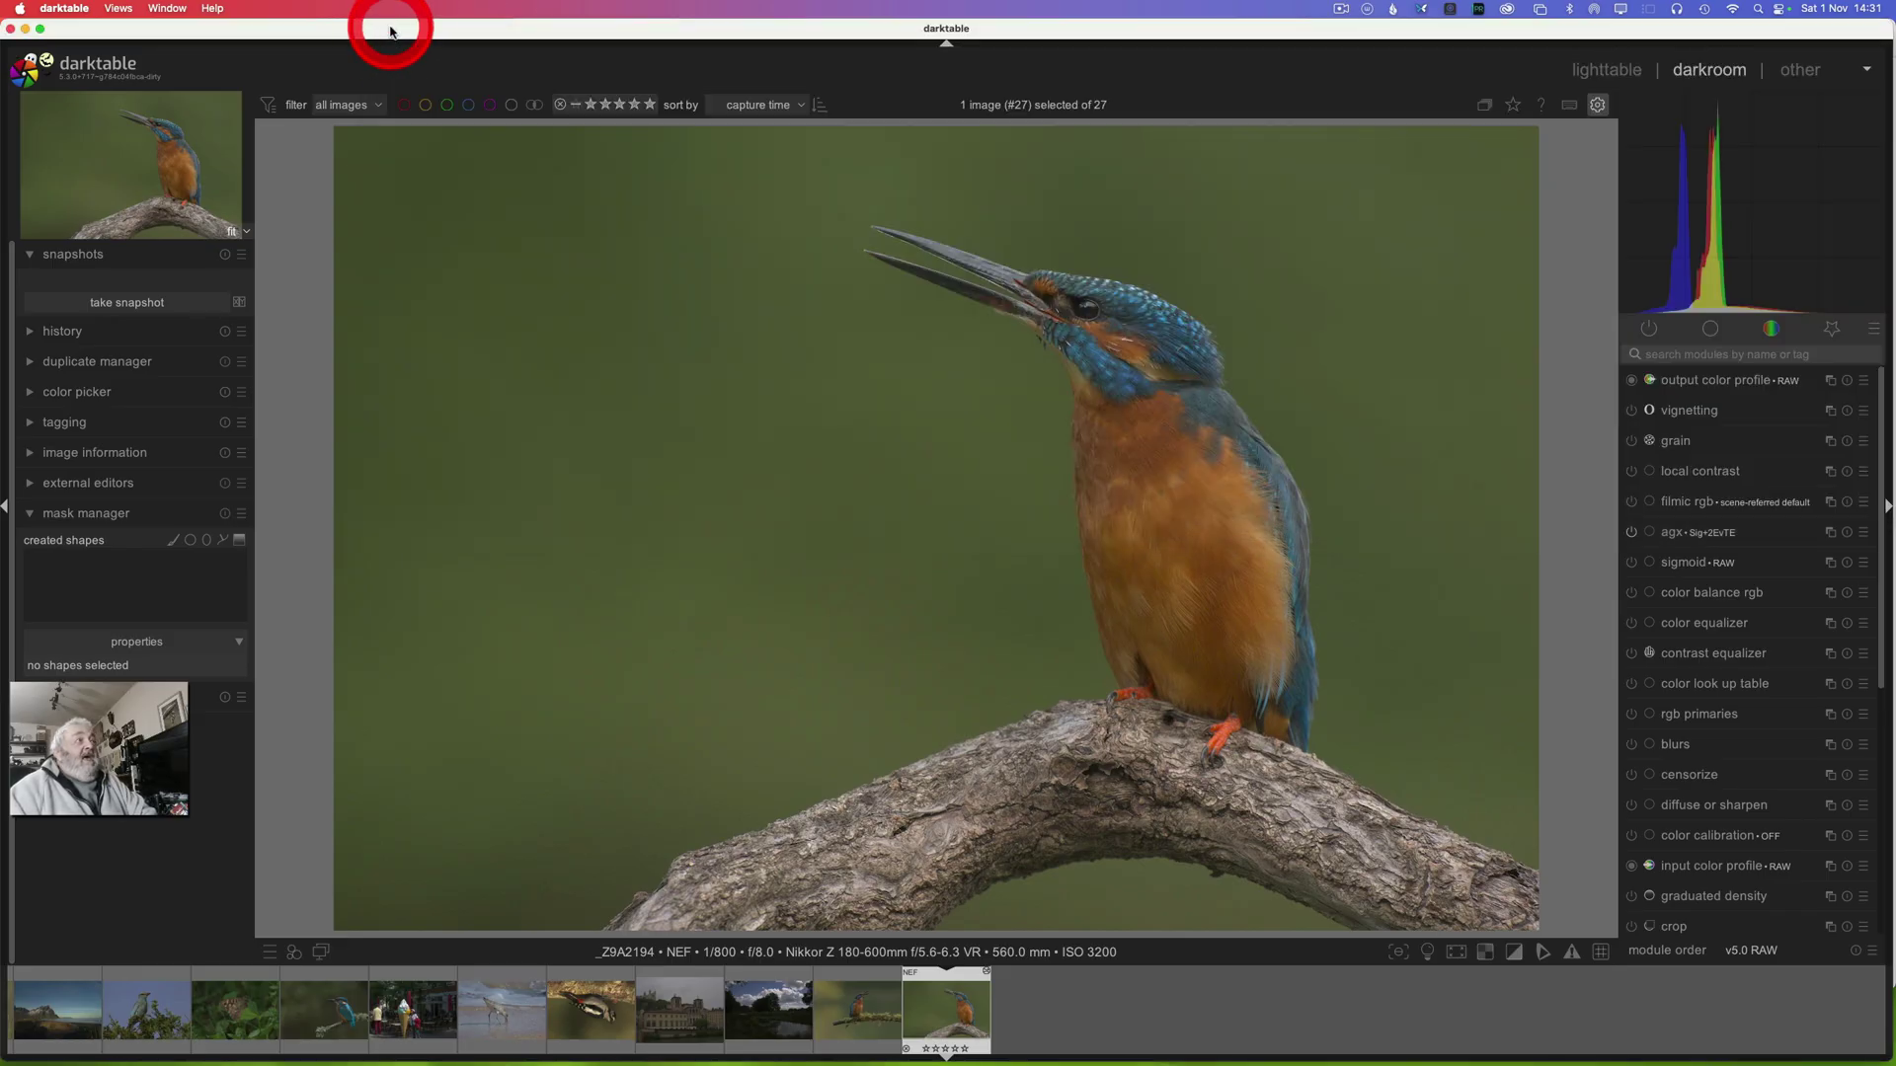